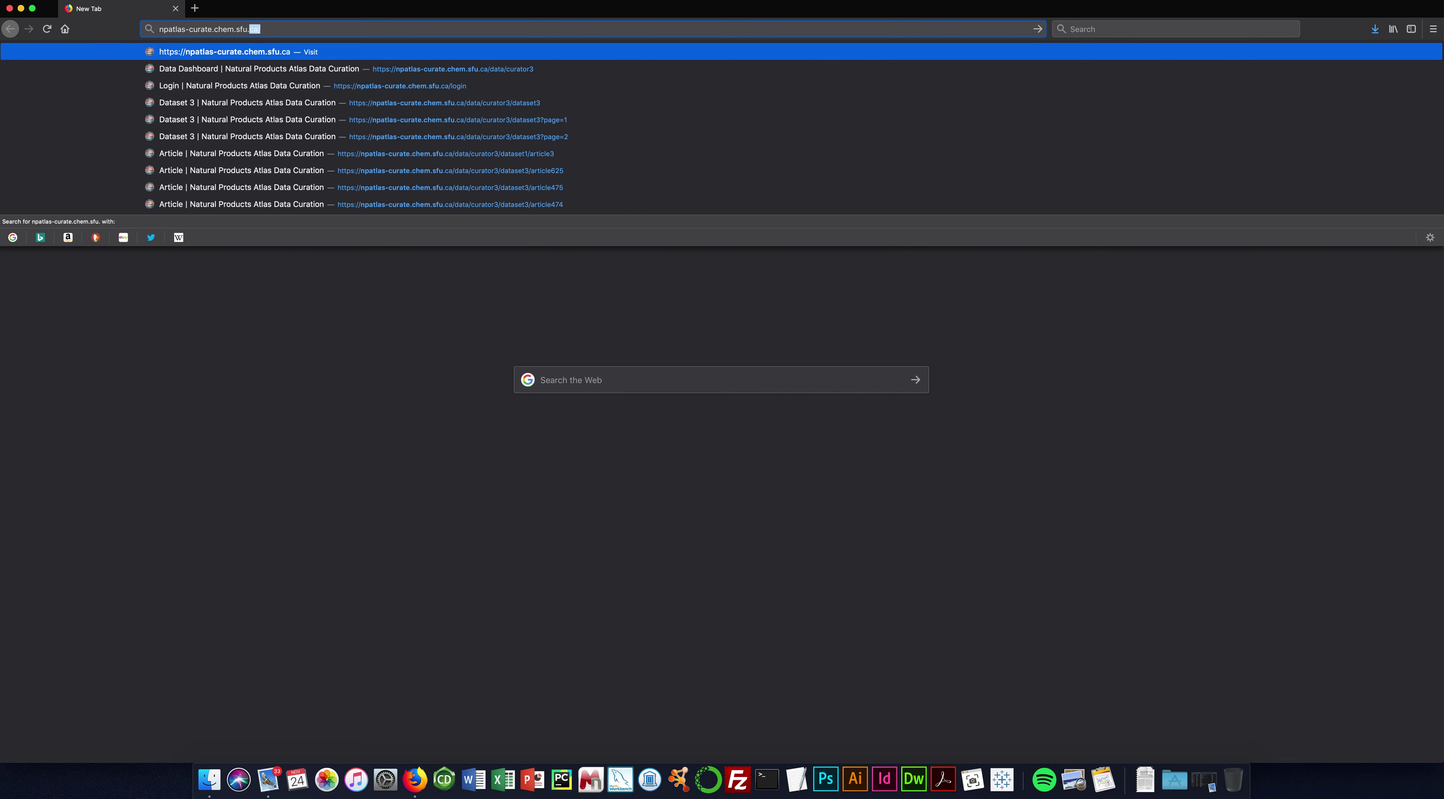
Load npatlas-curate.chem.sfu.ca in Firefox and go to its login page.
{"action": "key", "text": "Return"}
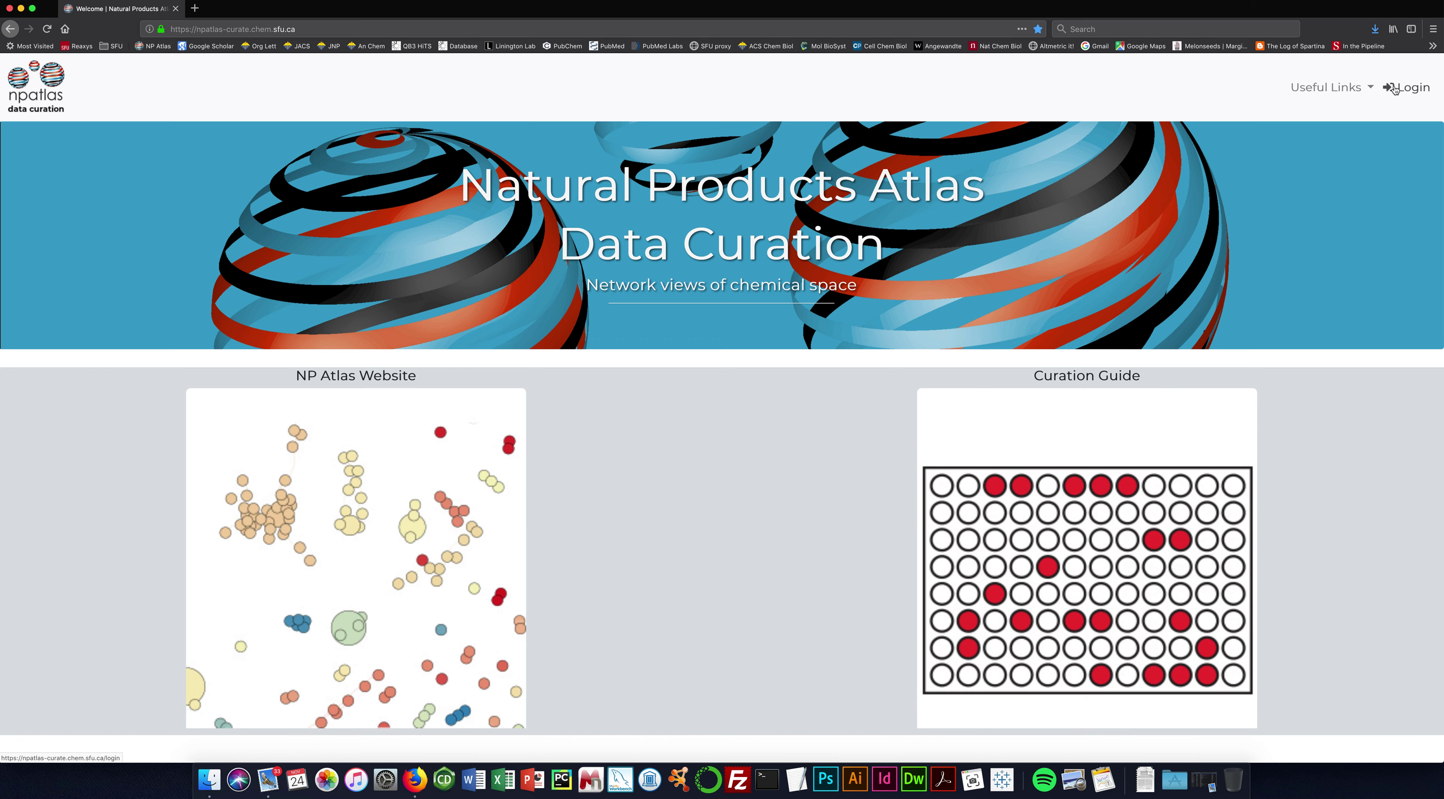
{"action": "left_click", "coordinate": [1411, 88]}
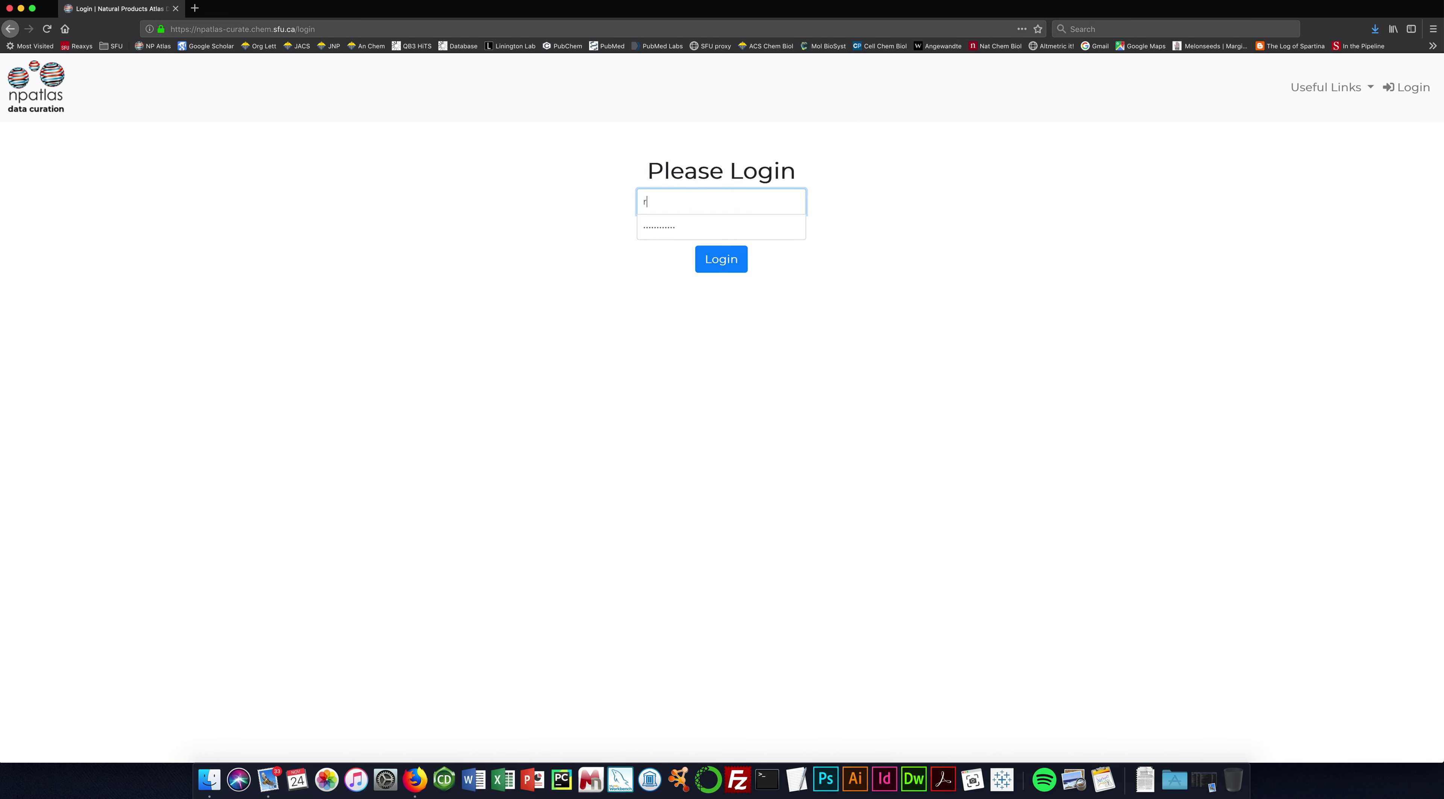
Log in with the account username and the saved password.
{"action": "key", "text": "Tab"}
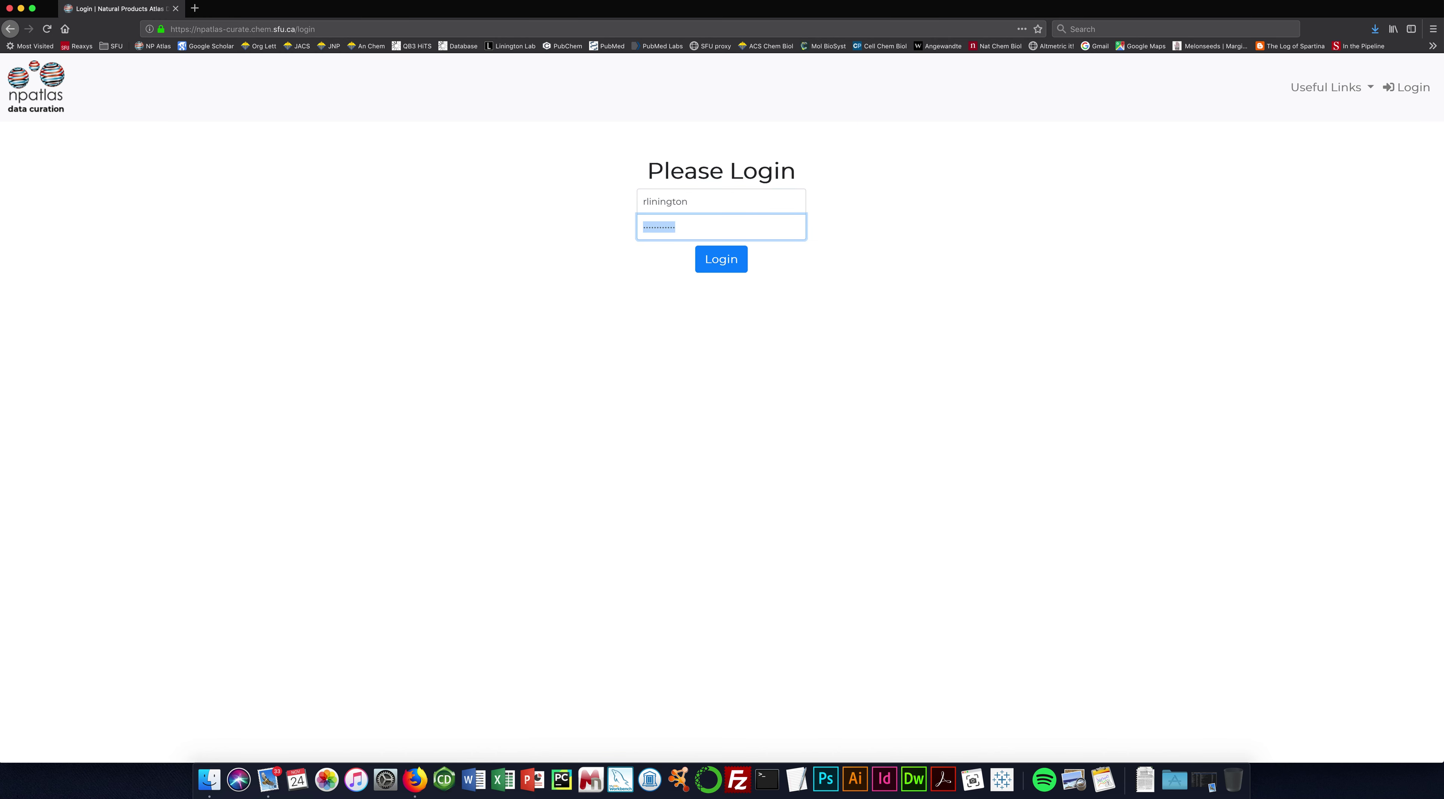
{"action": "key", "text": "Return"}
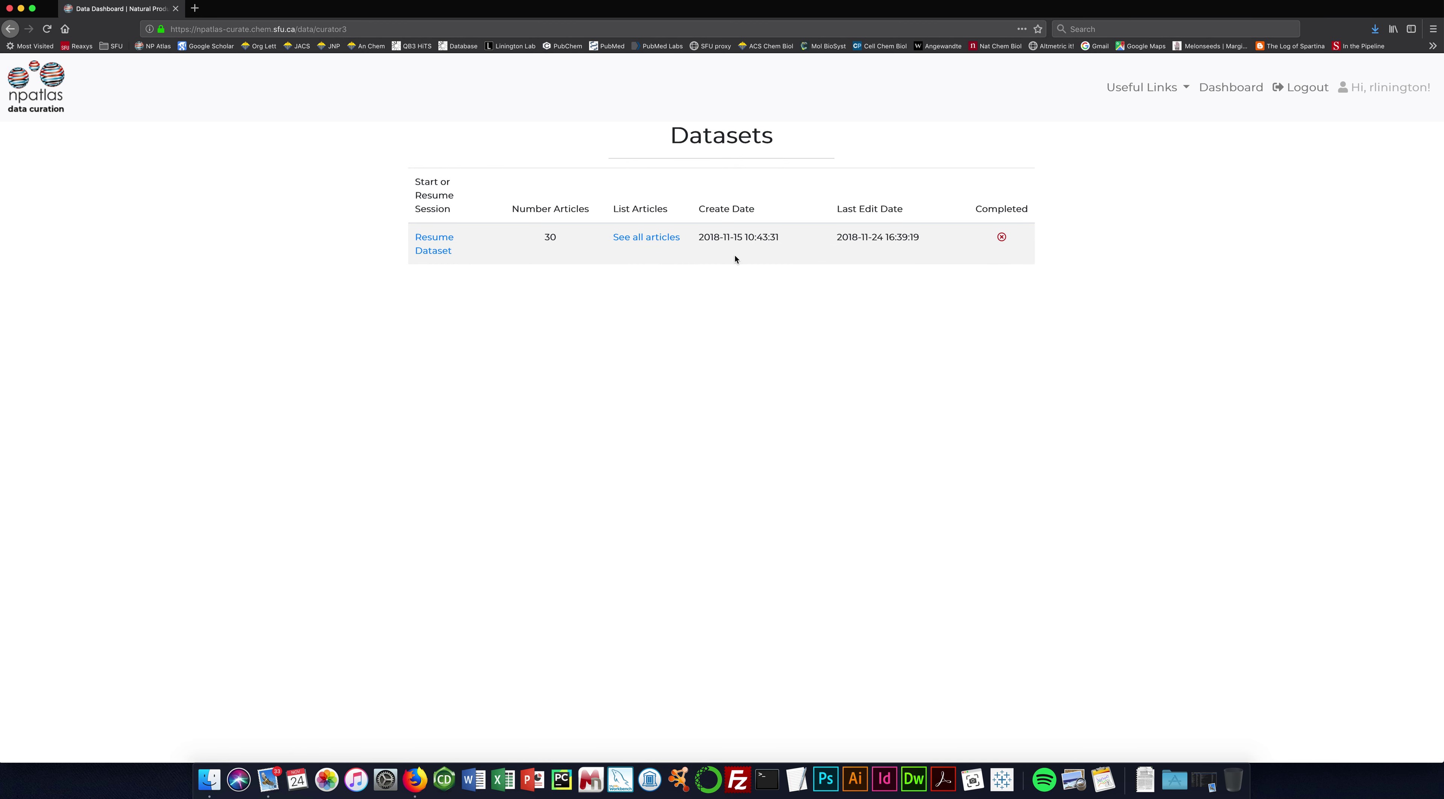
{"action": "left_click", "coordinate": [642, 240]}
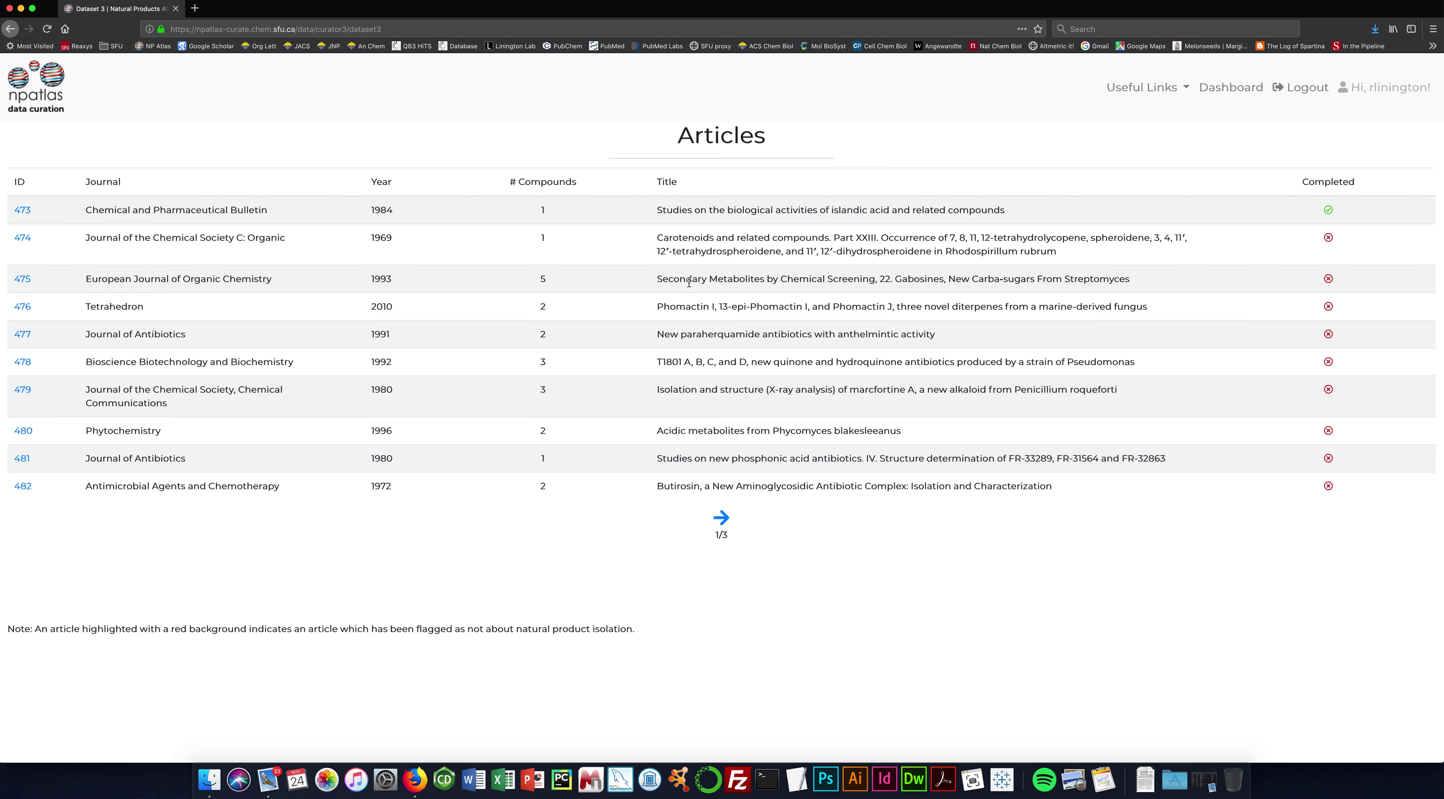
{"action": "left_click", "coordinate": [1227, 88]}
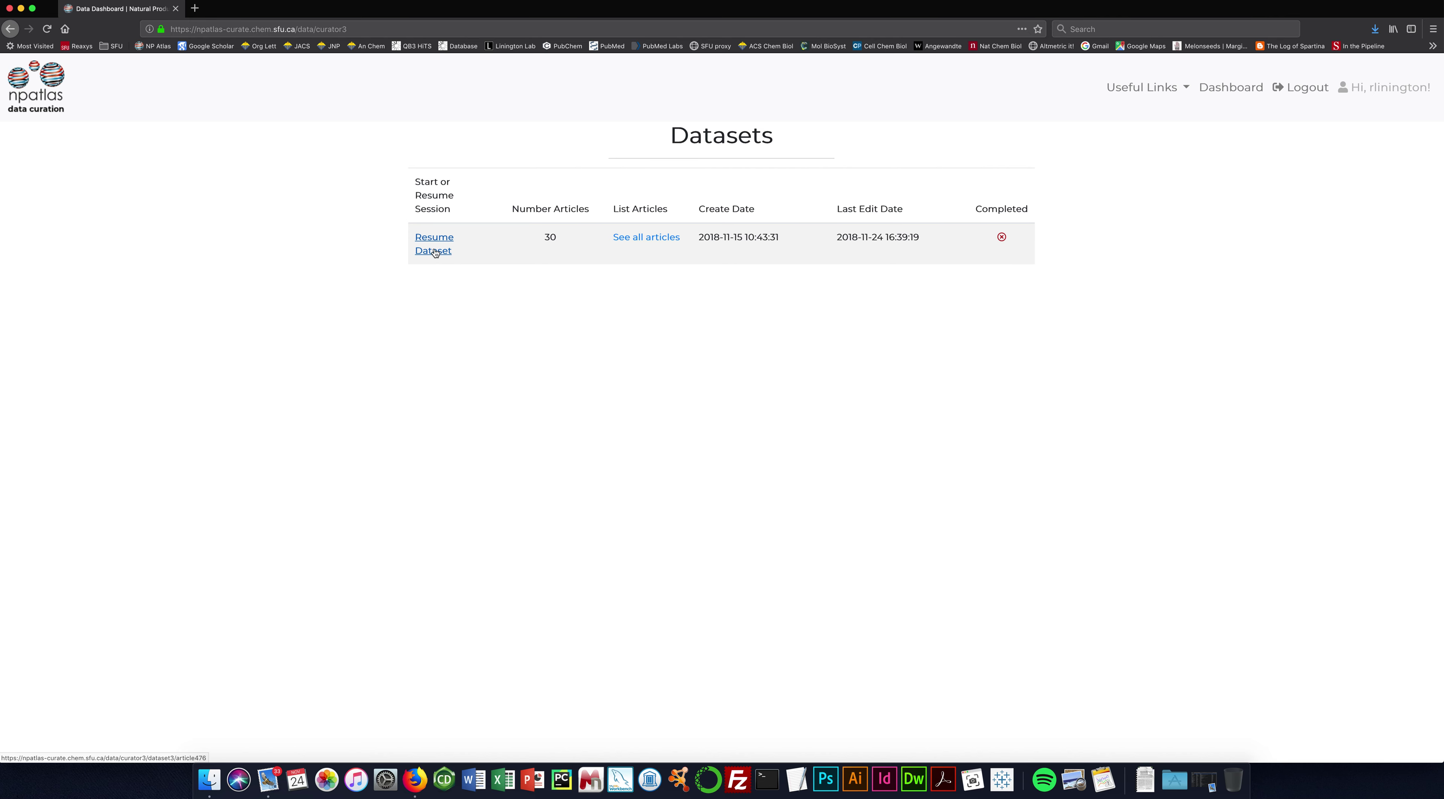
Resume the 30-article dataset from the Datasets dashboard.
{"action": "left_click", "coordinate": [435, 251]}
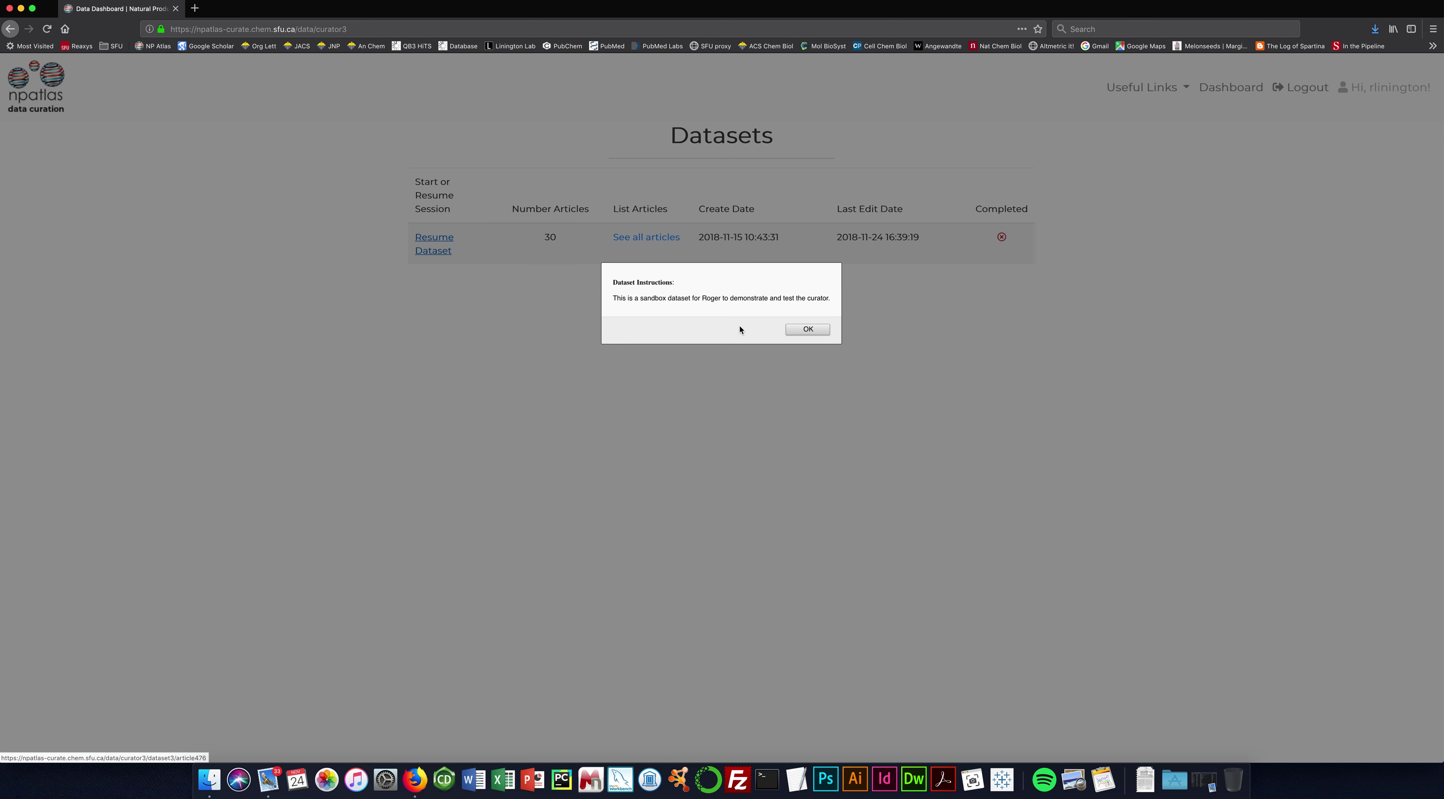
Dismiss the dataset instructions to load the Phomactin Tetrahedron article record.
{"action": "left_click", "coordinate": [807, 329]}
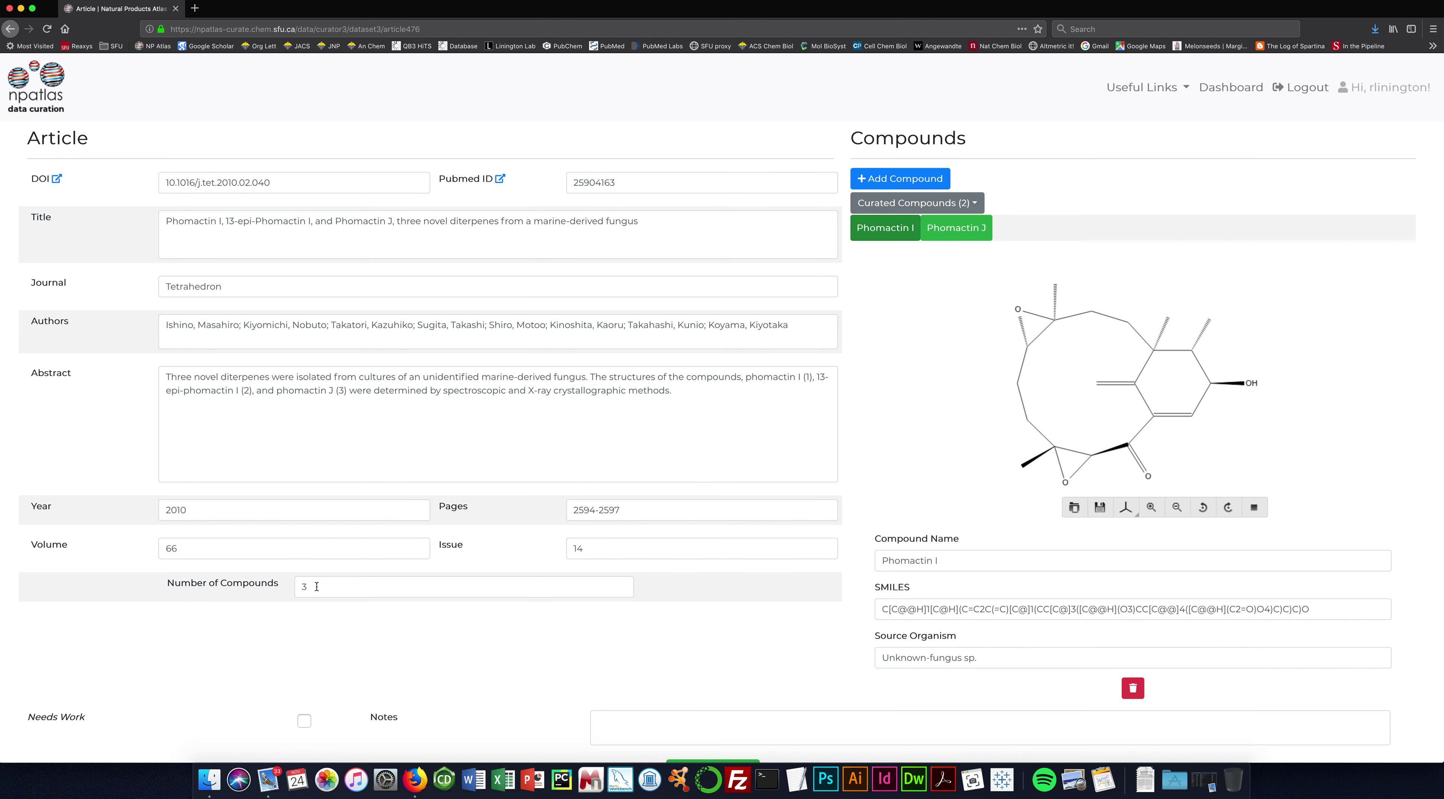
{"action": "left_click", "coordinate": [316, 586]}
{"action": "key", "text": "BackSpace"}
{"action": "type", "text": "2"}
{"action": "key", "text": "BackSpace"}
{"action": "type", "text": "3"}
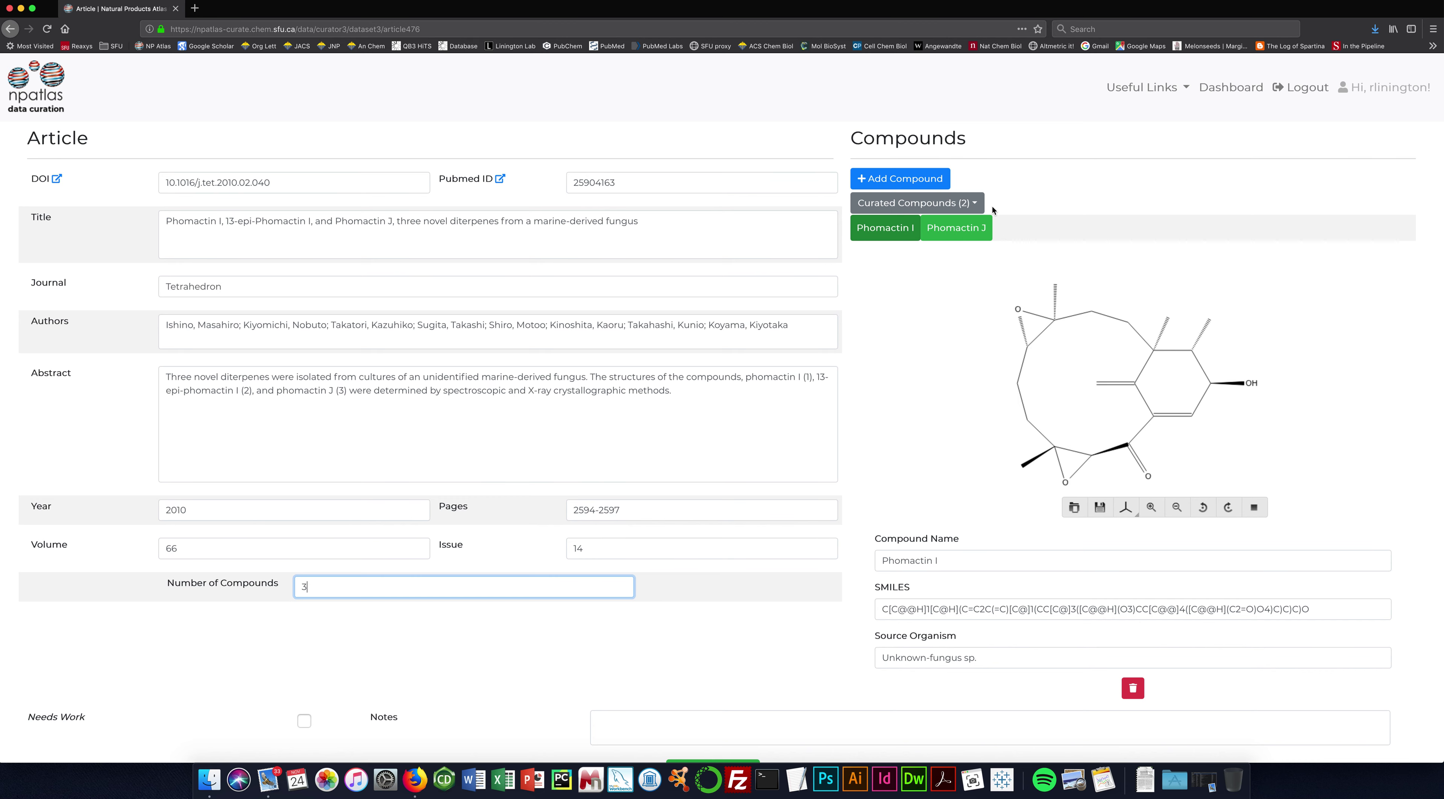
Compare the curated Phomactin I and J structures, then open the source paper via its DOI.
{"action": "left_click", "coordinate": [978, 206]}
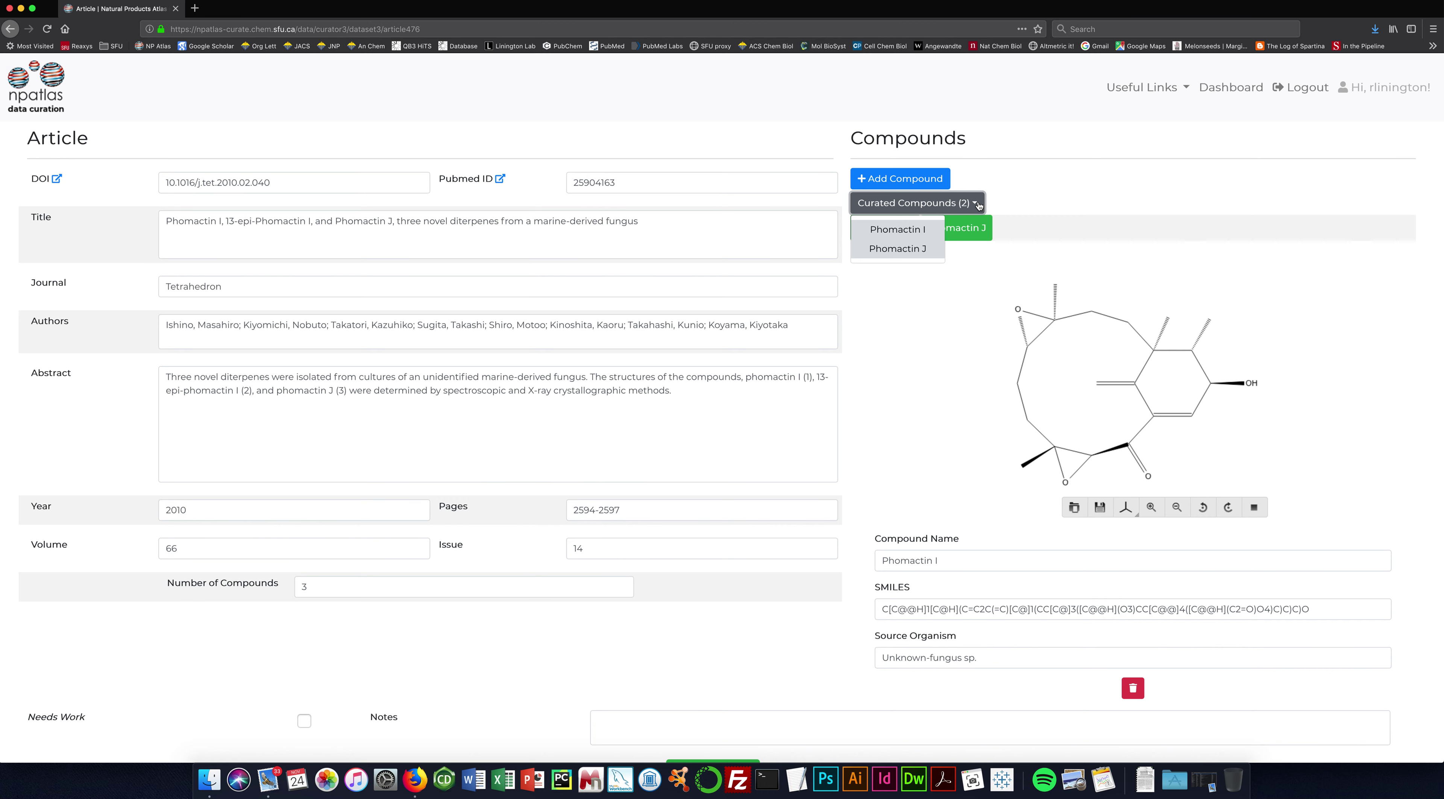
{"action": "left_click", "coordinate": [1013, 199]}
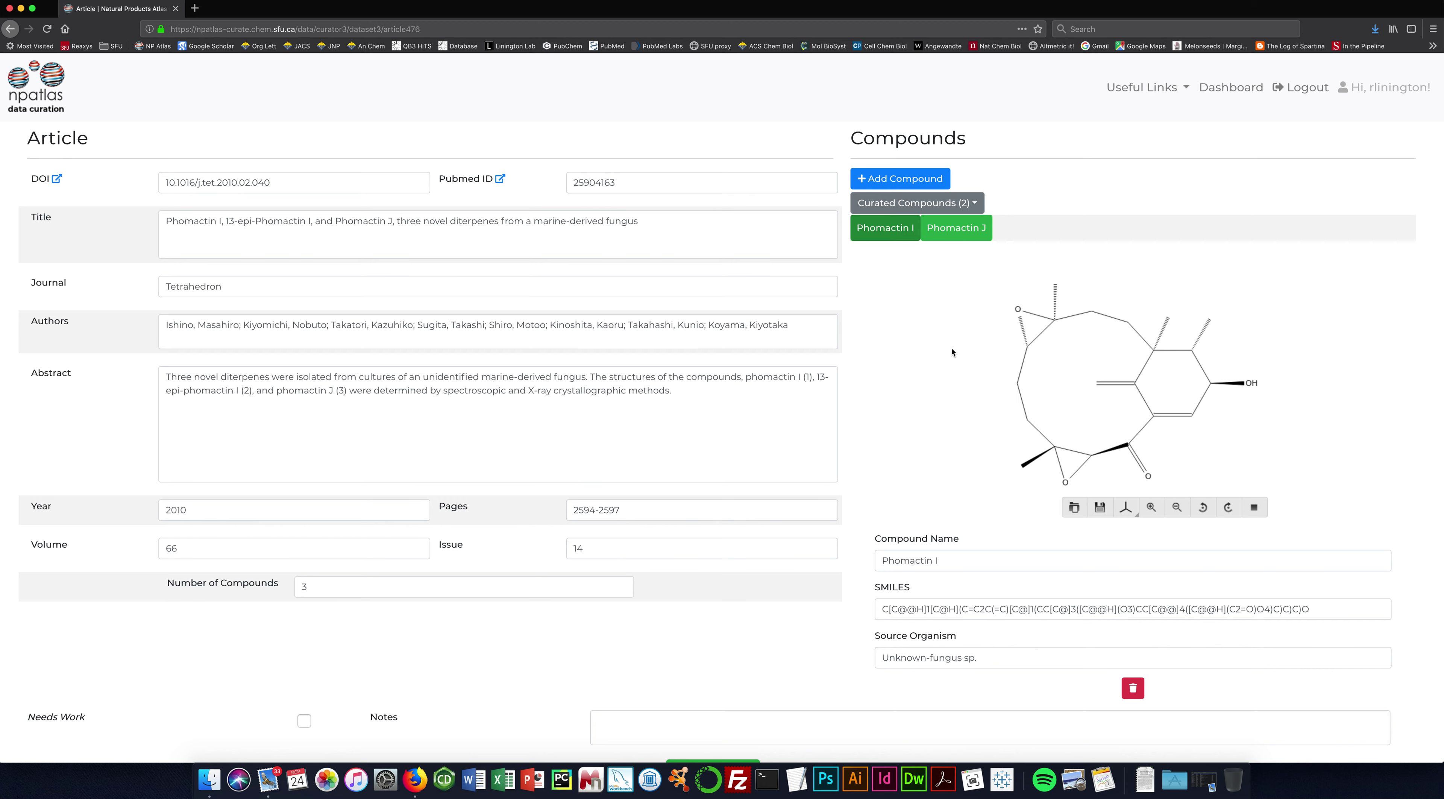
{"action": "left_click", "coordinate": [956, 233]}
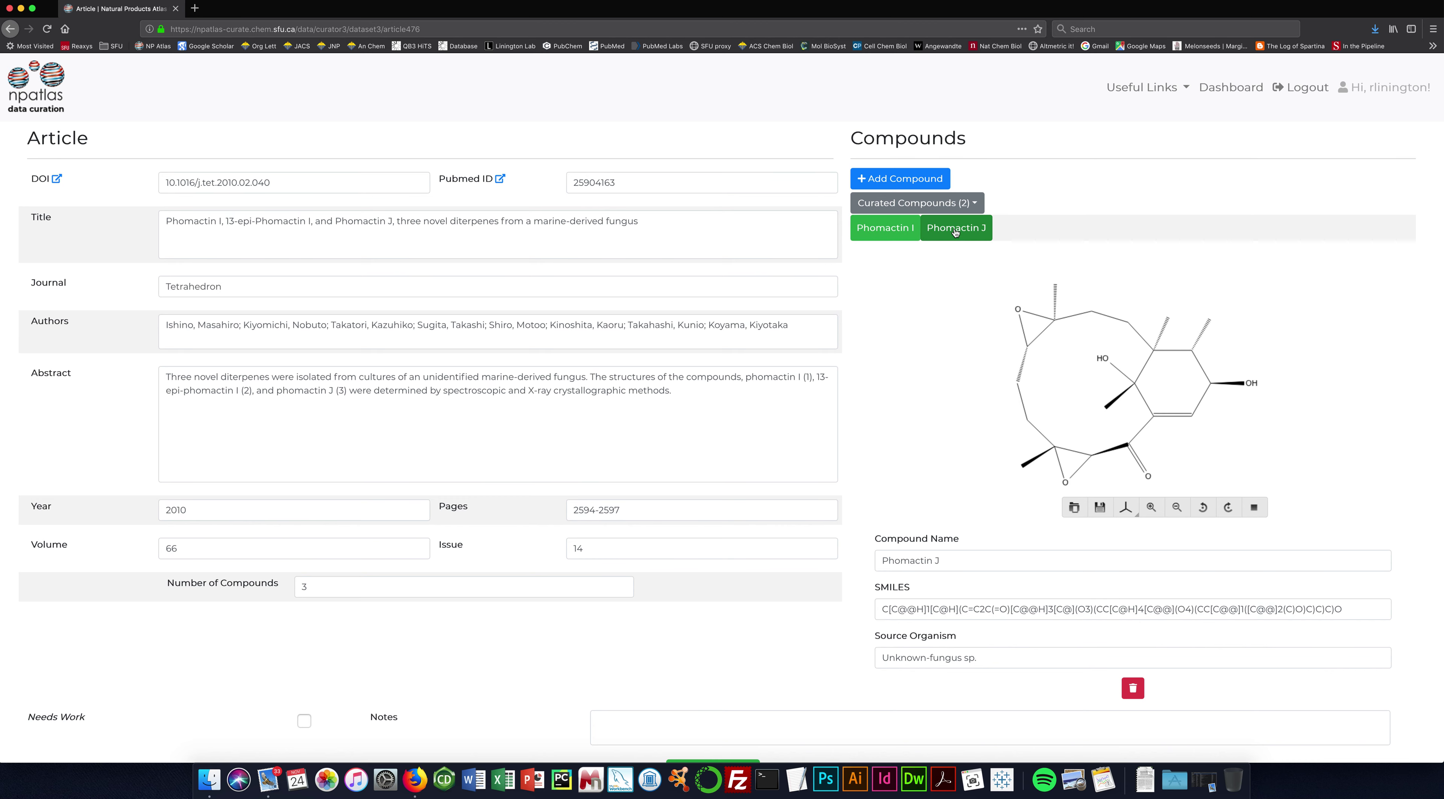
{"action": "left_click", "coordinate": [895, 233]}
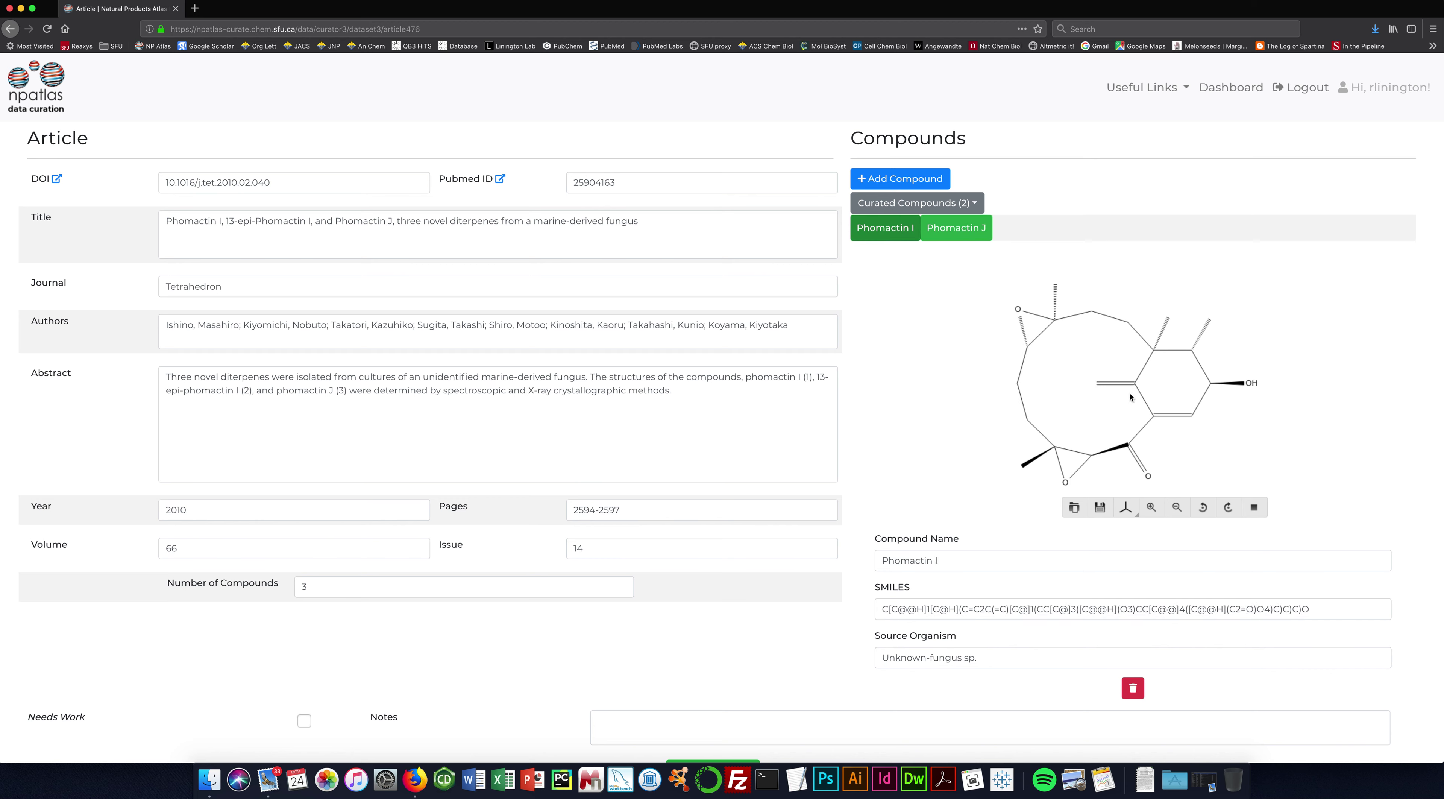
{"action": "left_click", "coordinate": [978, 235]}
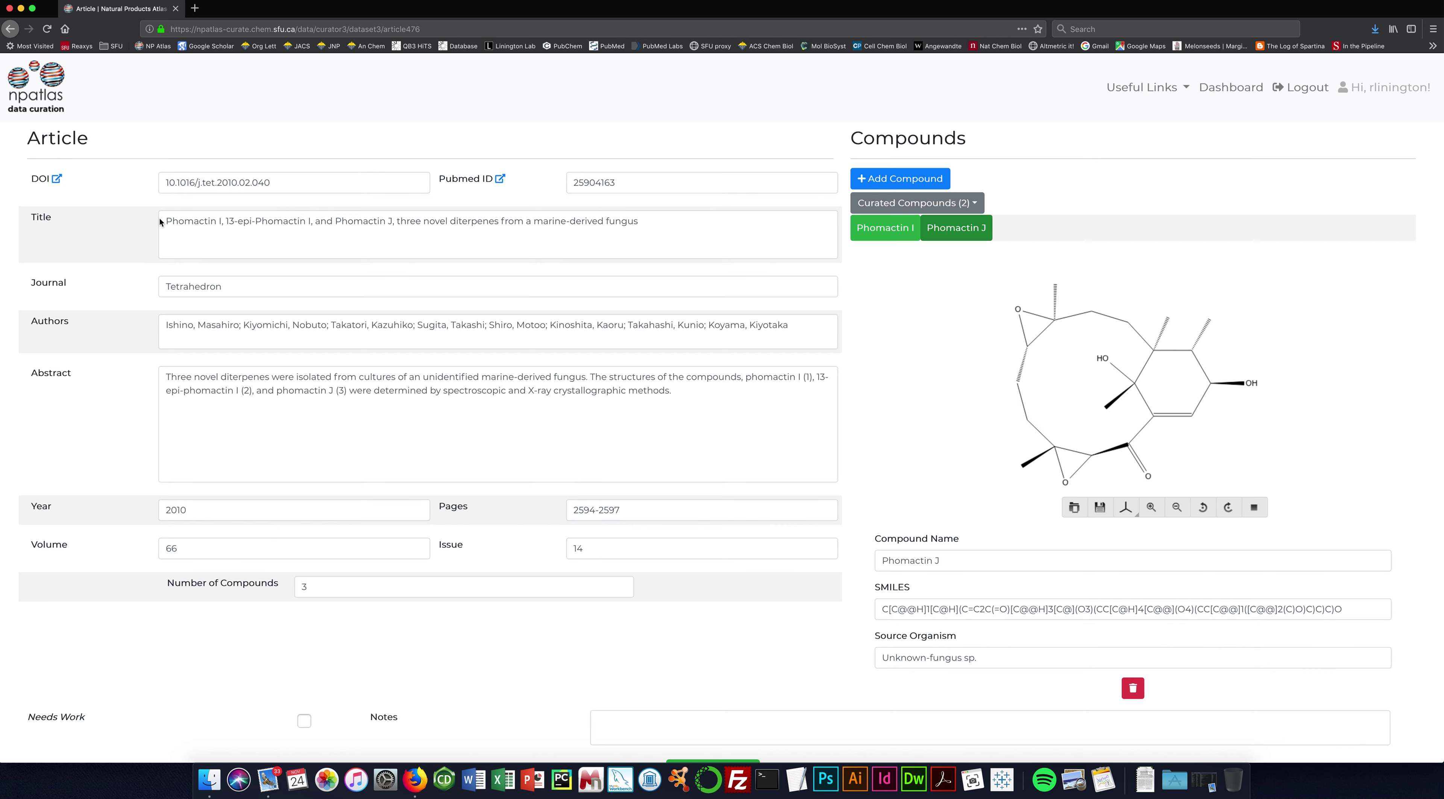
{"action": "left_click", "coordinate": [57, 178]}
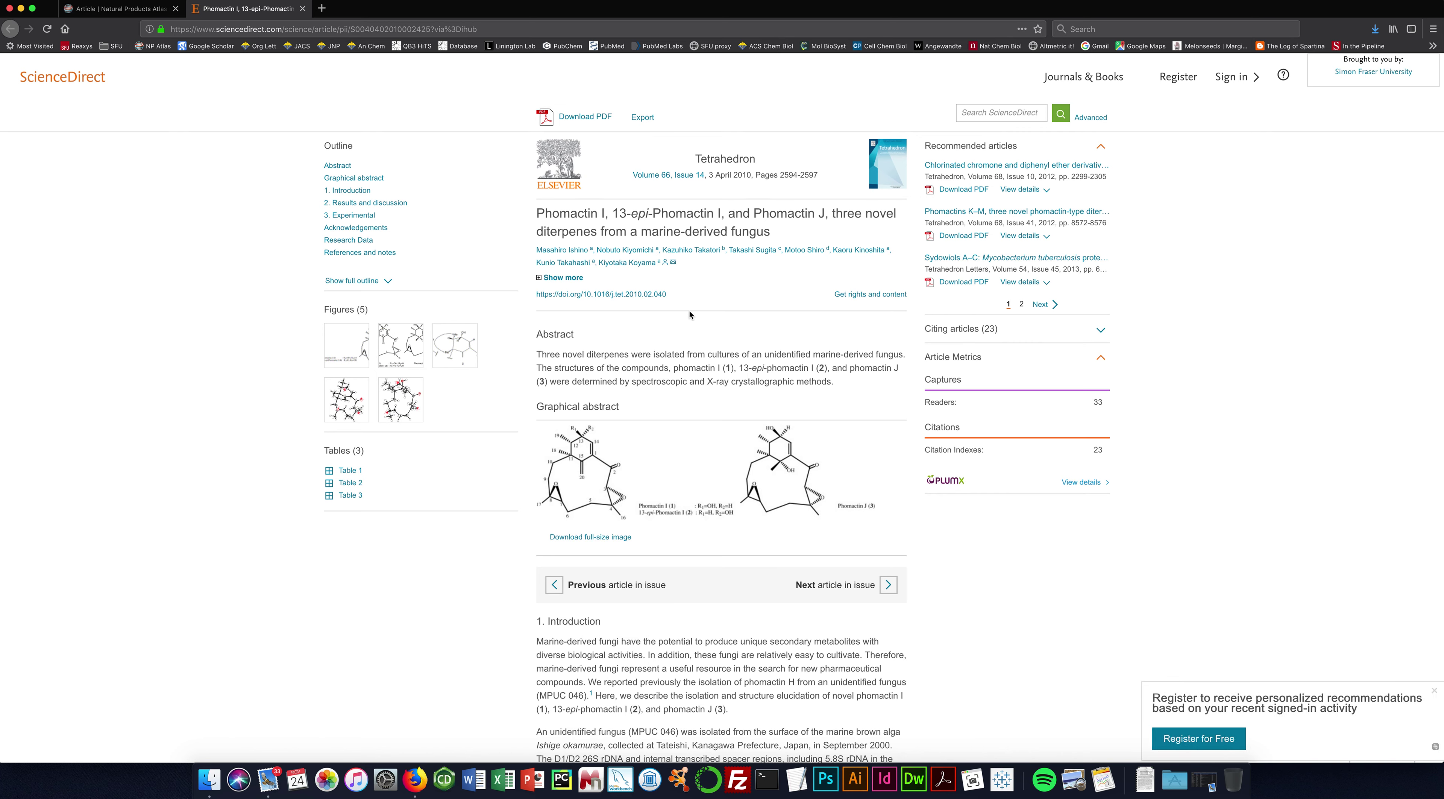
Open the Phomactin paper's full-text PDF from its ScienceDirect page.
{"action": "left_click", "coordinate": [587, 116]}
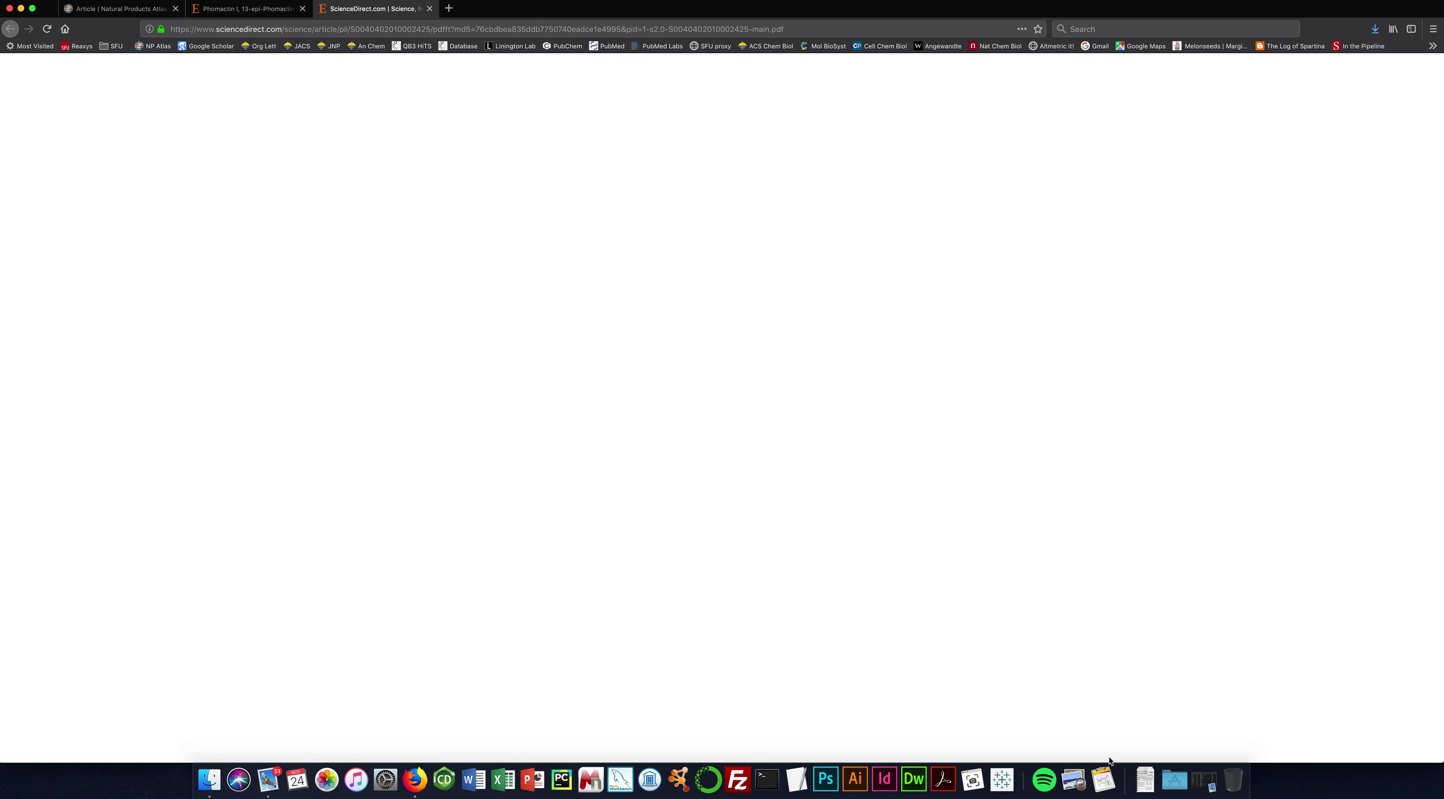
{"action": "left_click", "coordinate": [1145, 778]}
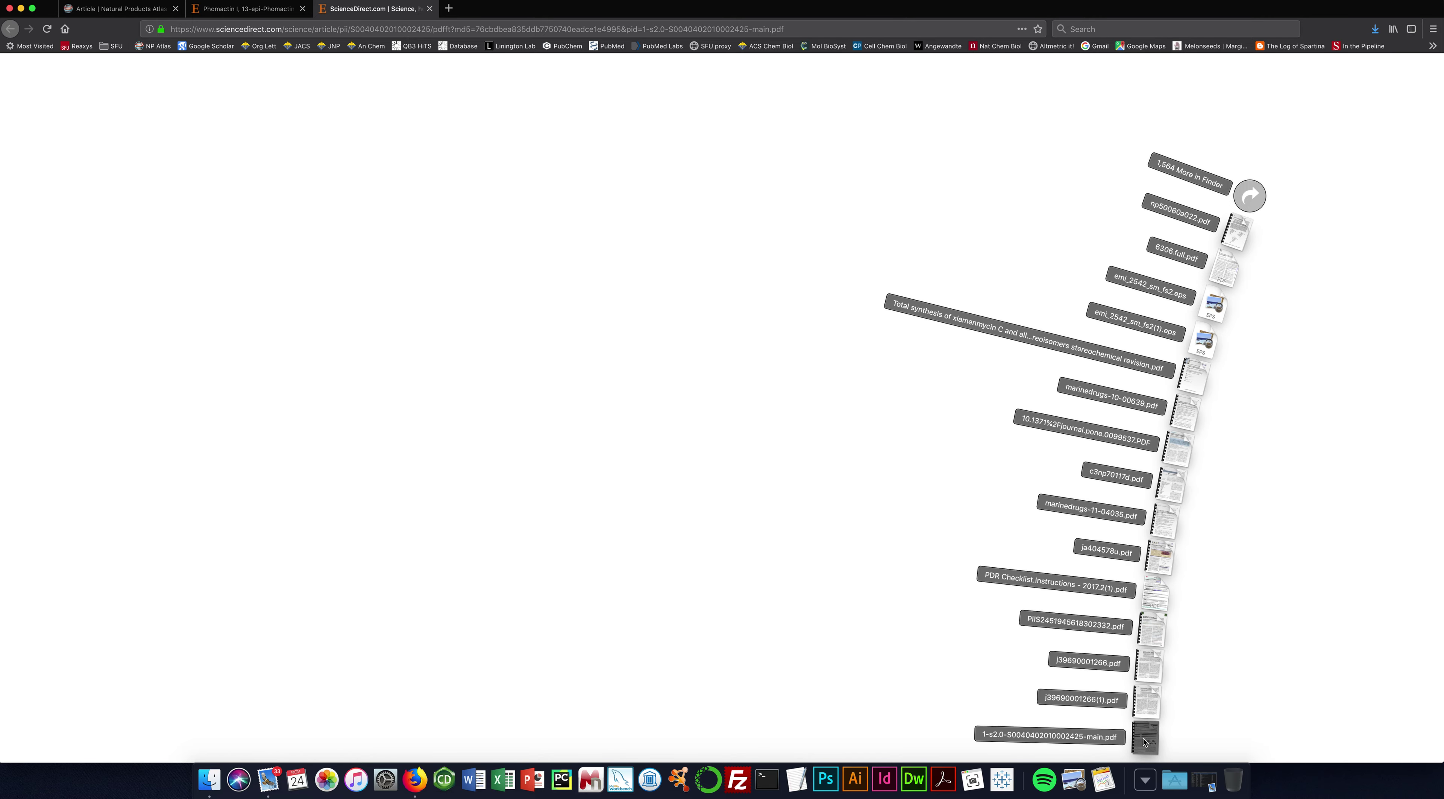
{"action": "left_click", "coordinate": [1145, 739]}
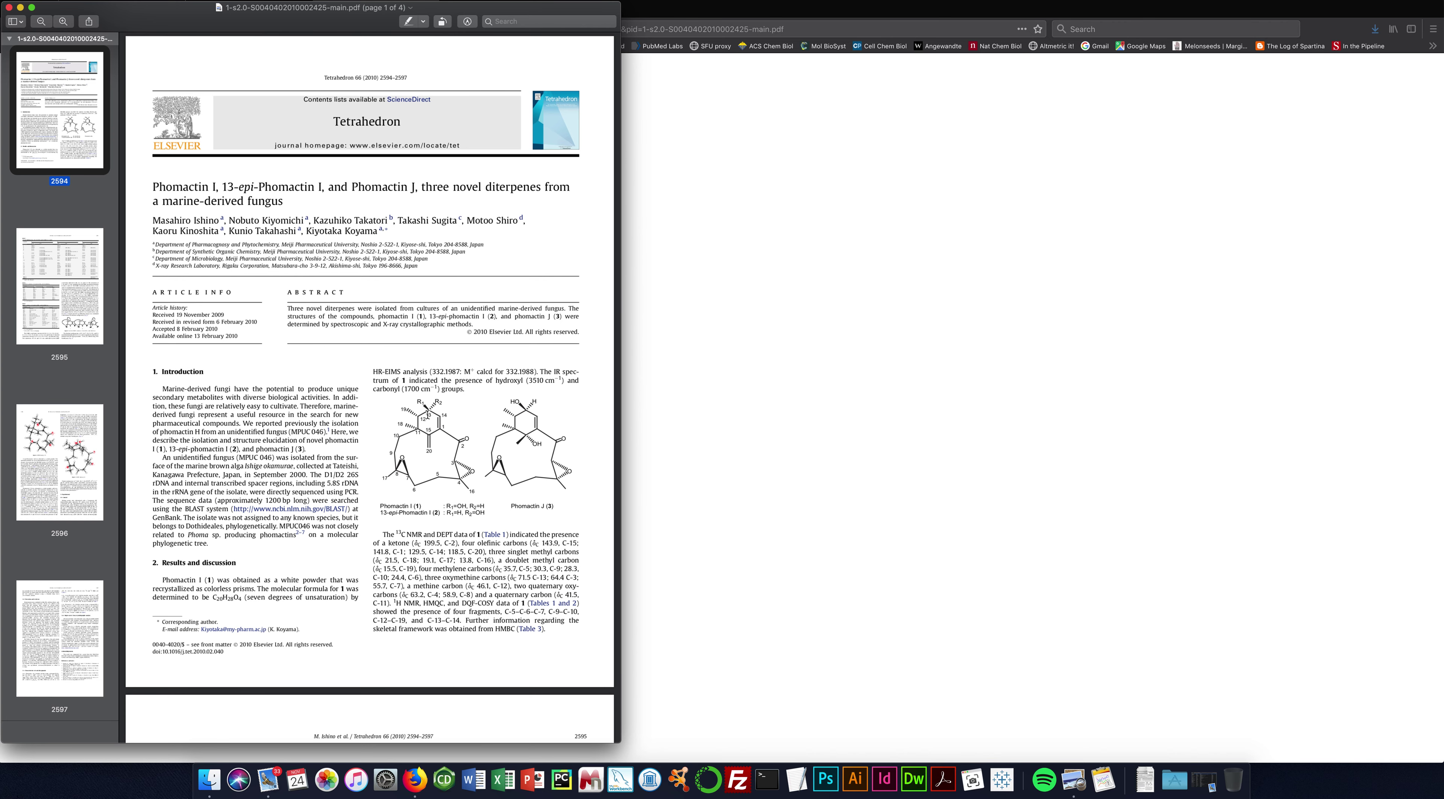
Show Phomactin I's record on the article page and select its full SMILES string.
{"action": "left_click", "coordinate": [746, 278]}
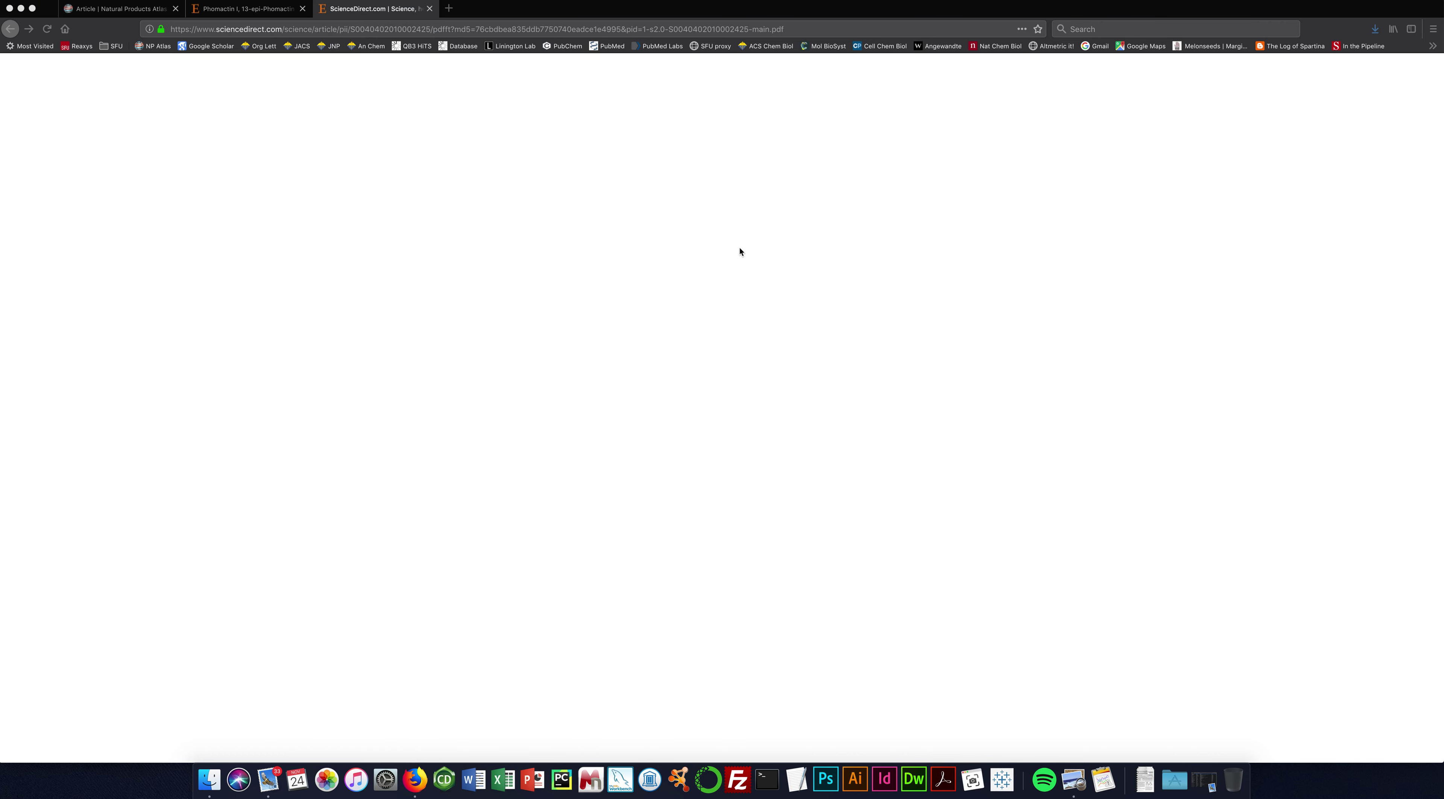
{"action": "left_click", "coordinate": [147, 10]}
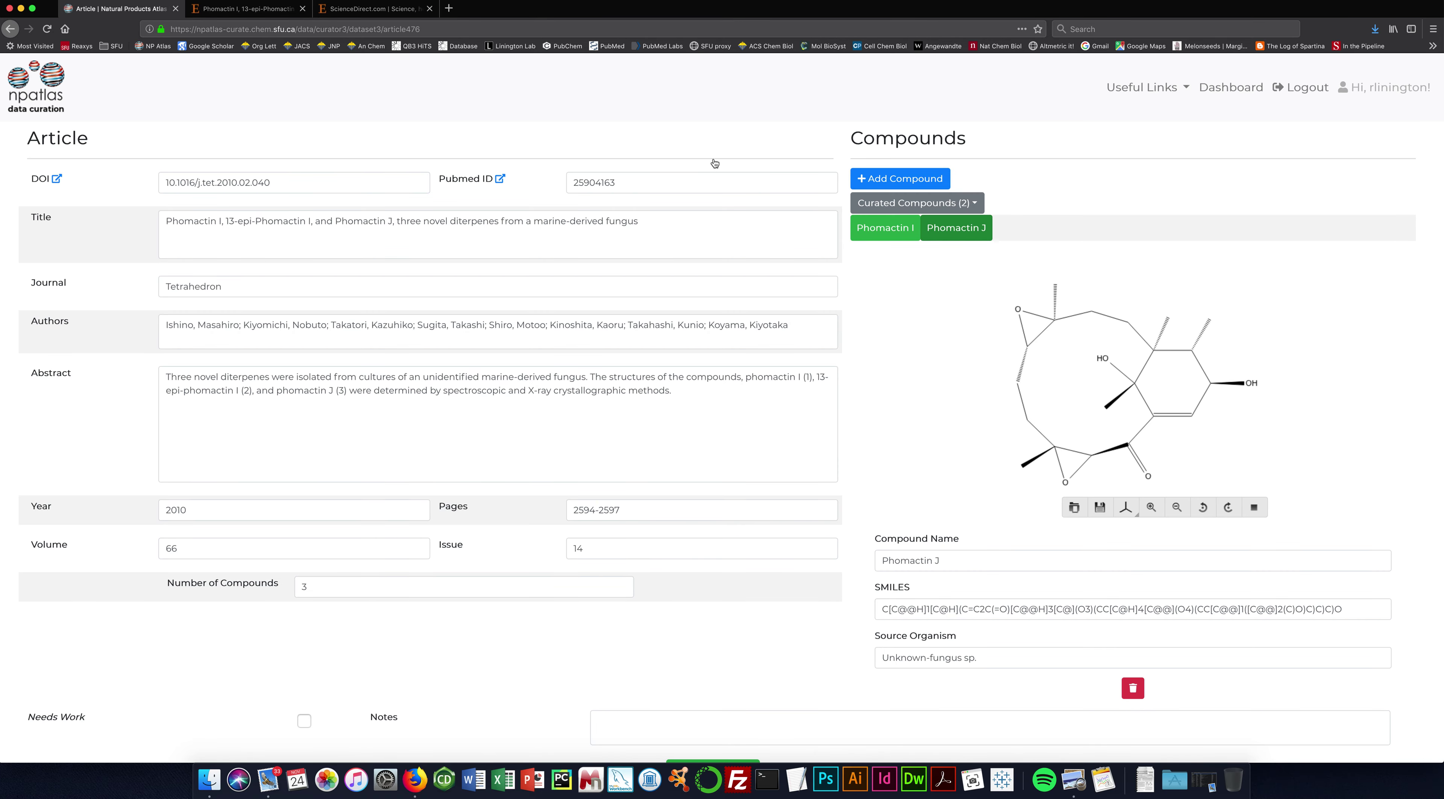
{"action": "left_click", "coordinate": [880, 236]}
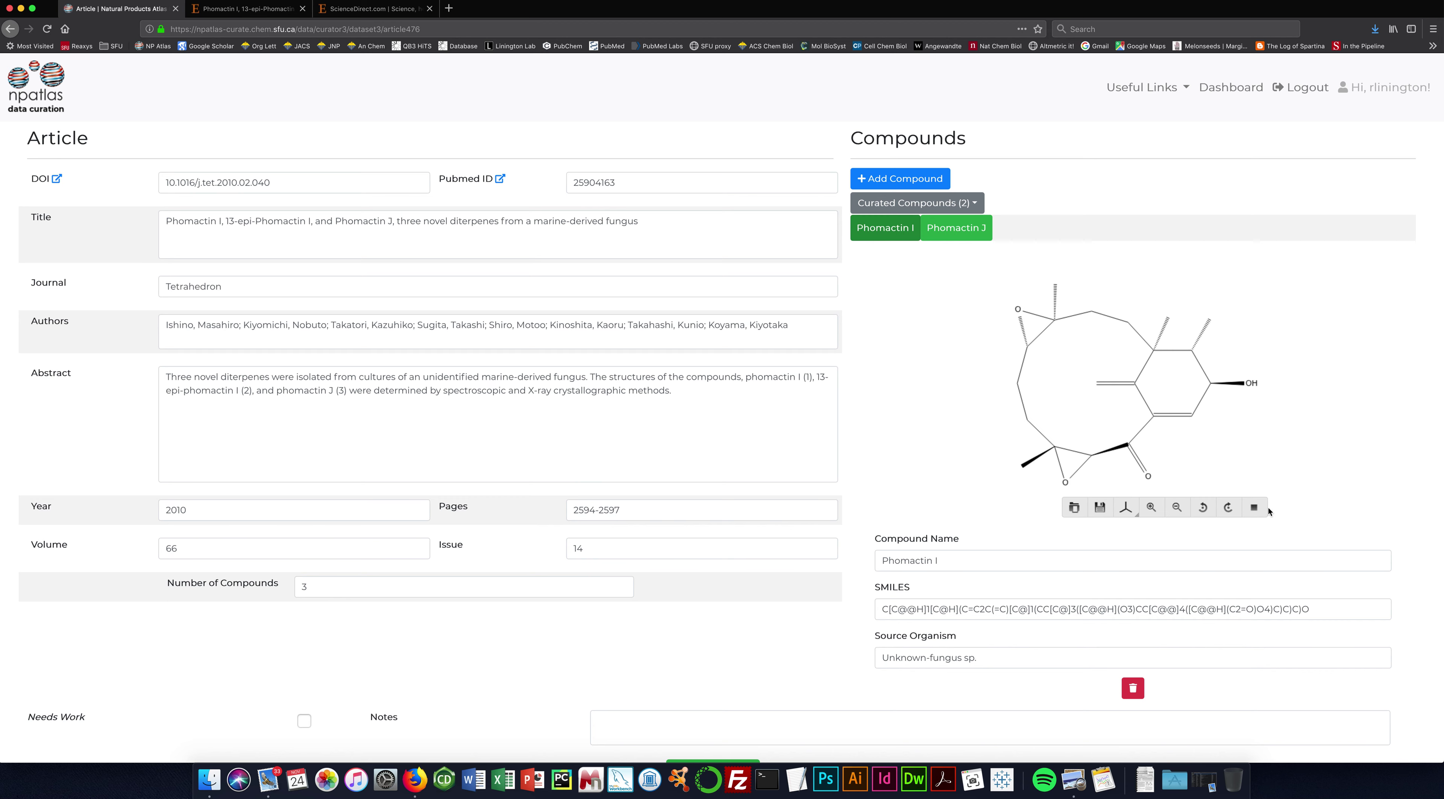
{"action": "left_click_drag", "start_coordinate": [1313, 607], "coordinate": [920, 595]}
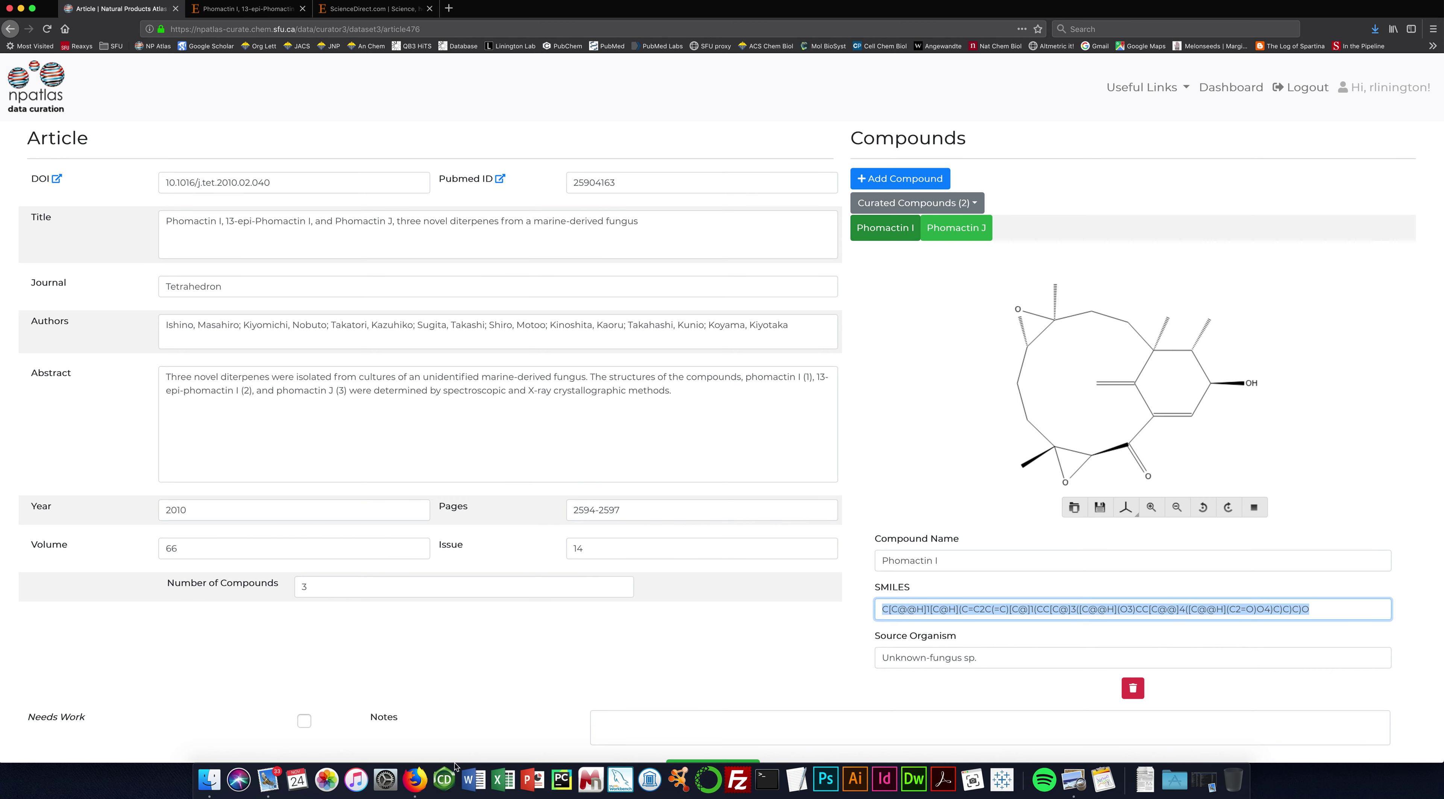
Paste the copied Phomactin I SMILES into ChemDraw as a drawn structure.
{"action": "left_click", "coordinate": [445, 779]}
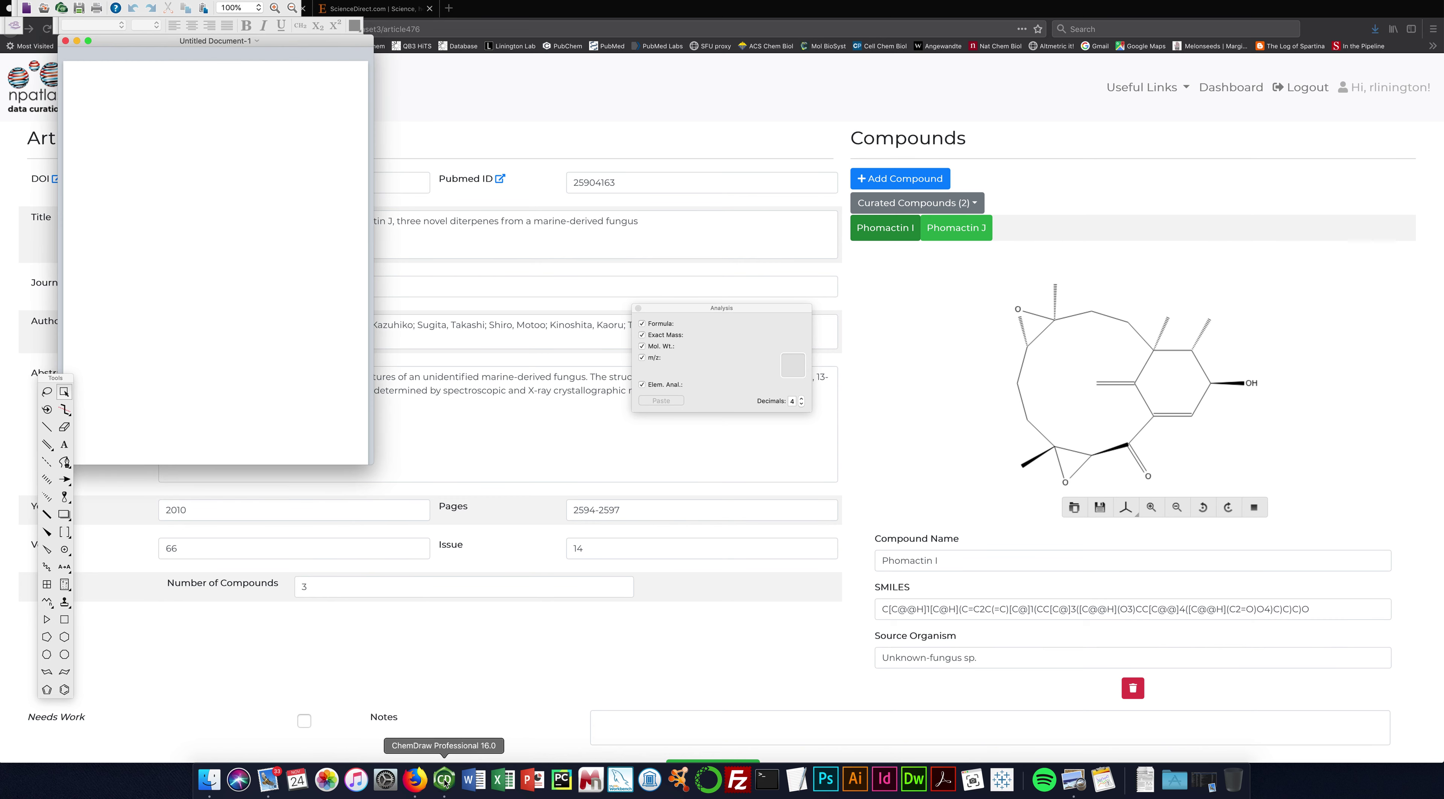
{"action": "left_click", "coordinate": [161, 1]}
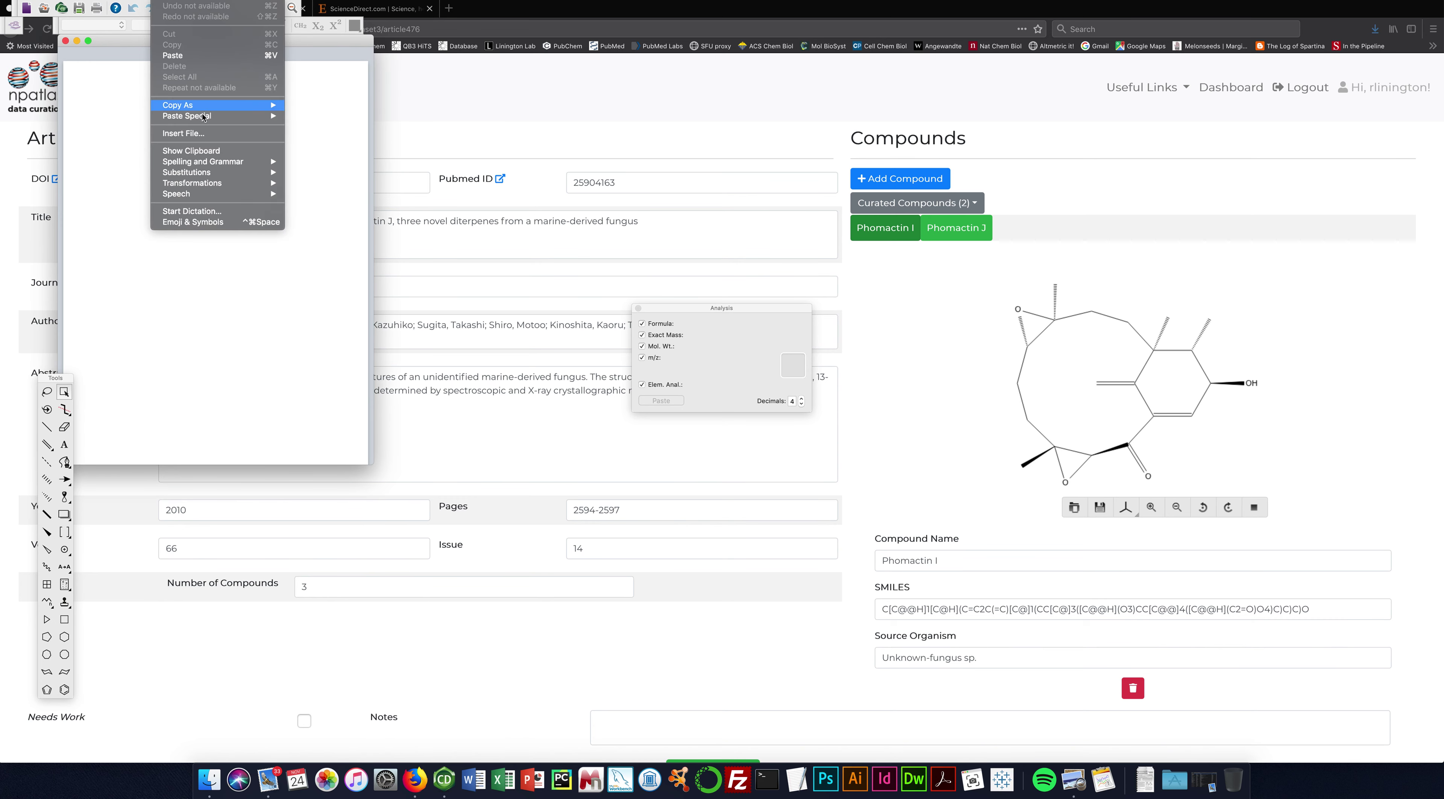
{"action": "mouse_move", "coordinate": [263, 116]}
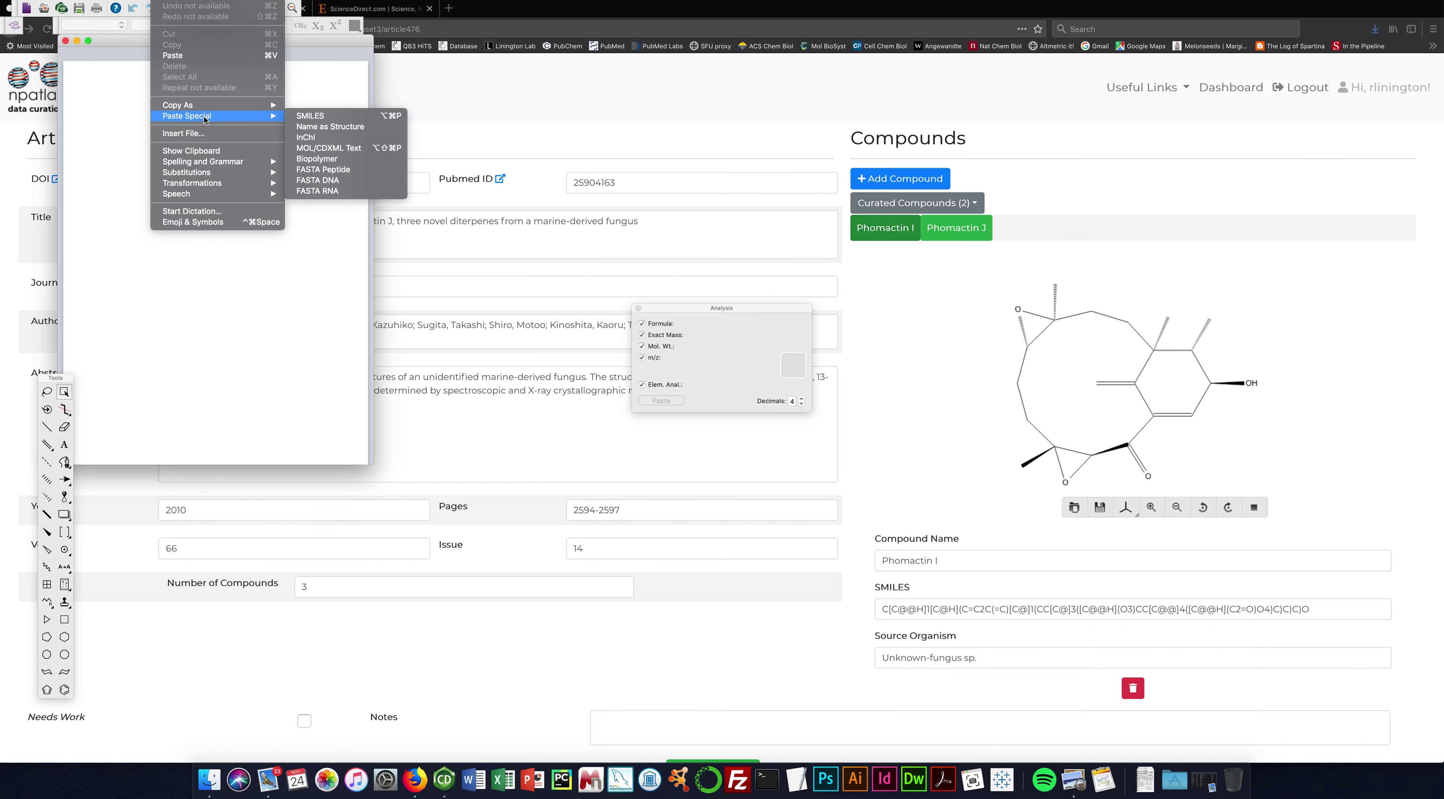
{"action": "left_click", "coordinate": [319, 117]}
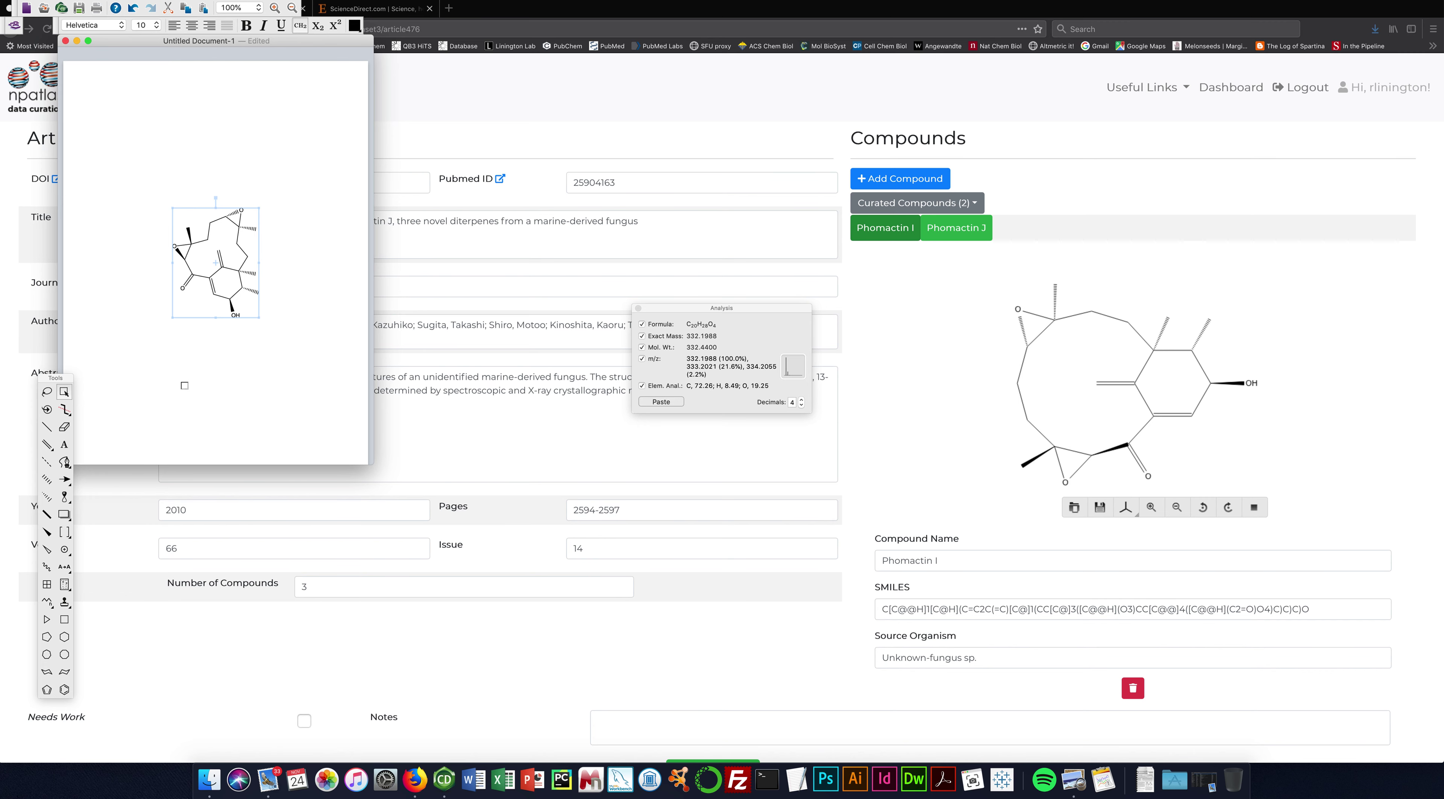
{"action": "left_click", "coordinate": [160, 403]}
Make the OH bond a hashed wedge and copy the molecule as SMILES.
{"action": "left_click", "coordinate": [47, 497]}
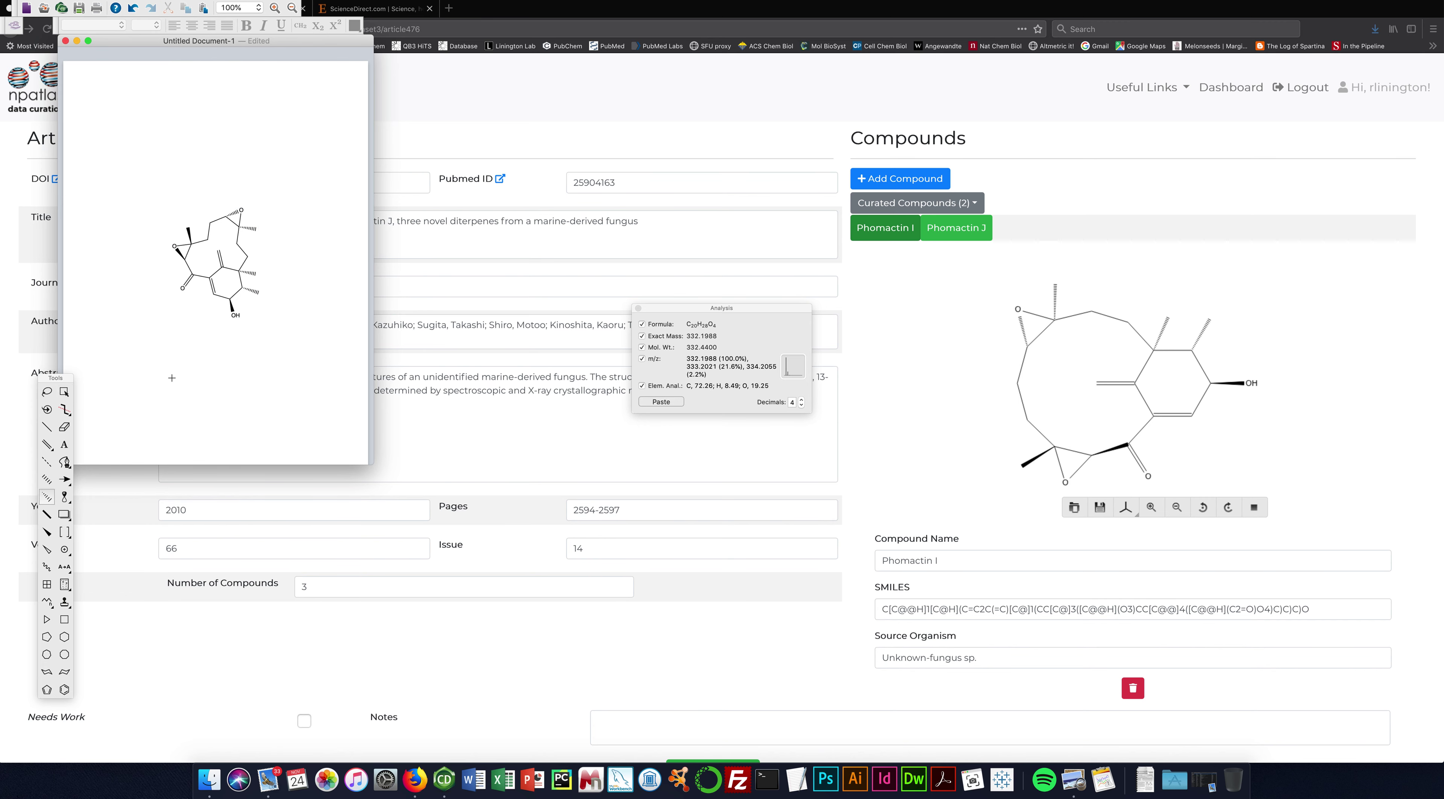
{"action": "left_click", "coordinate": [232, 307]}
{"action": "left_click", "coordinate": [62, 392]}
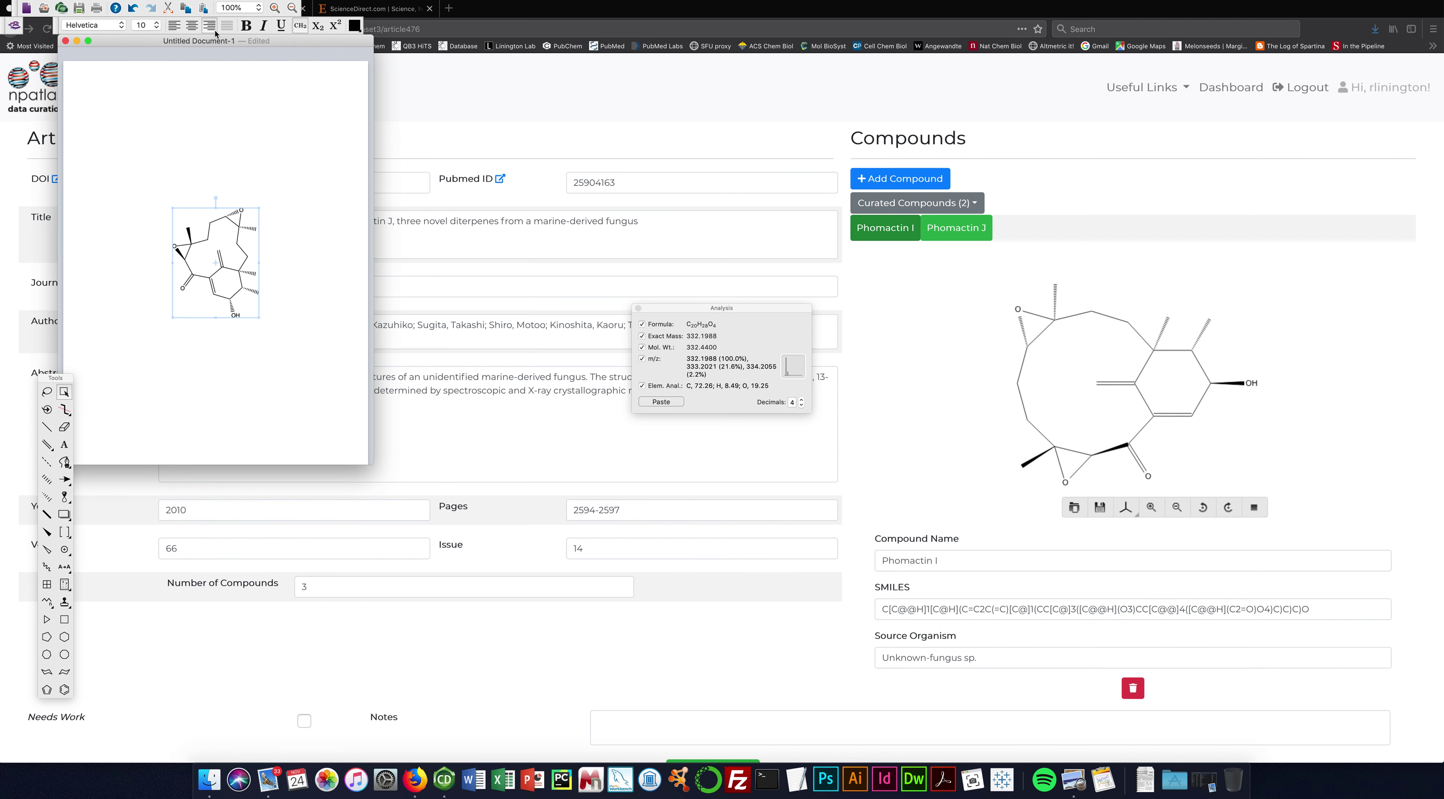
{"action": "left_click", "coordinate": [161, 0]}
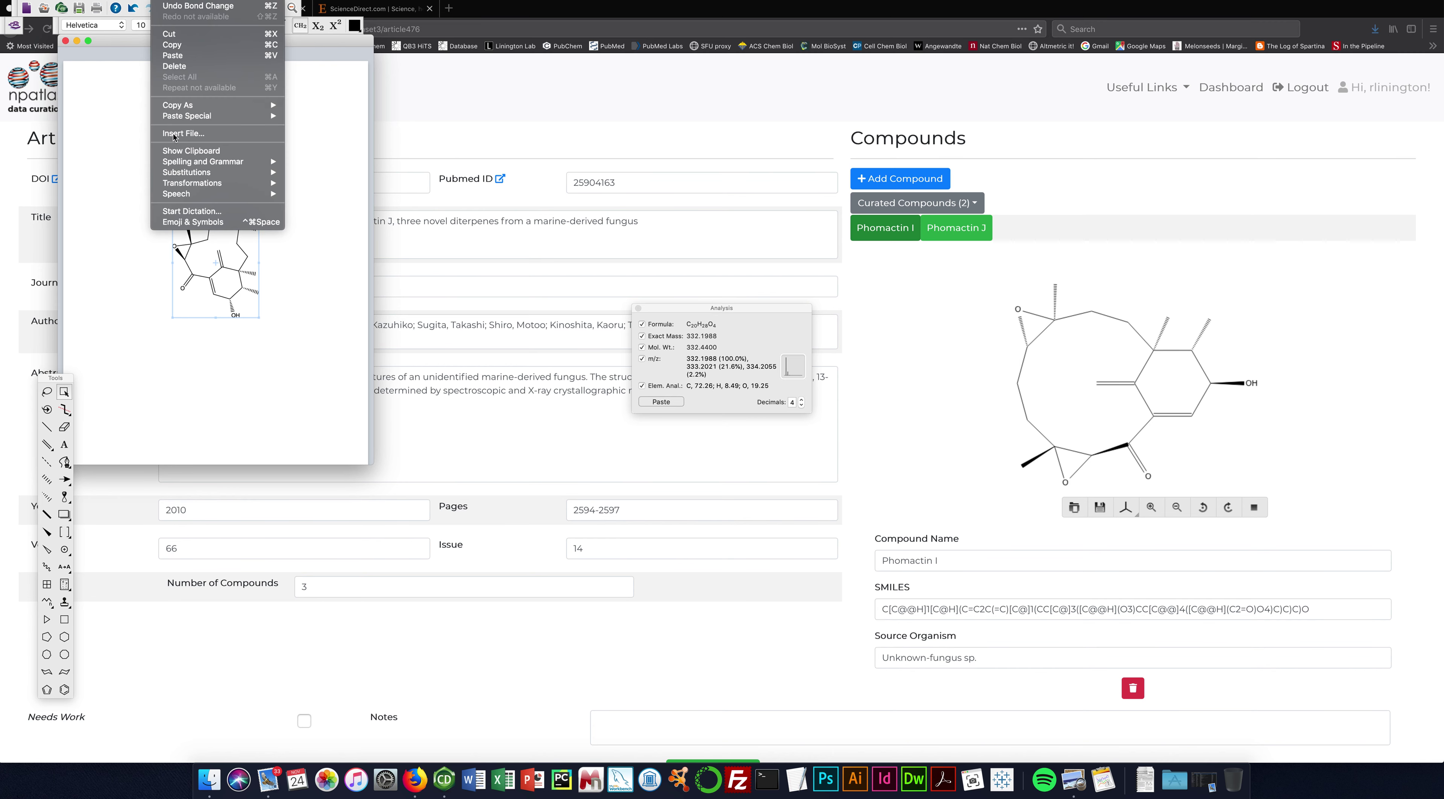
{"action": "mouse_move", "coordinate": [220, 103]}
{"action": "left_click", "coordinate": [305, 106]}
Add a new compound entry carrying the edited SMILES.
{"action": "left_click", "coordinate": [502, 105]}
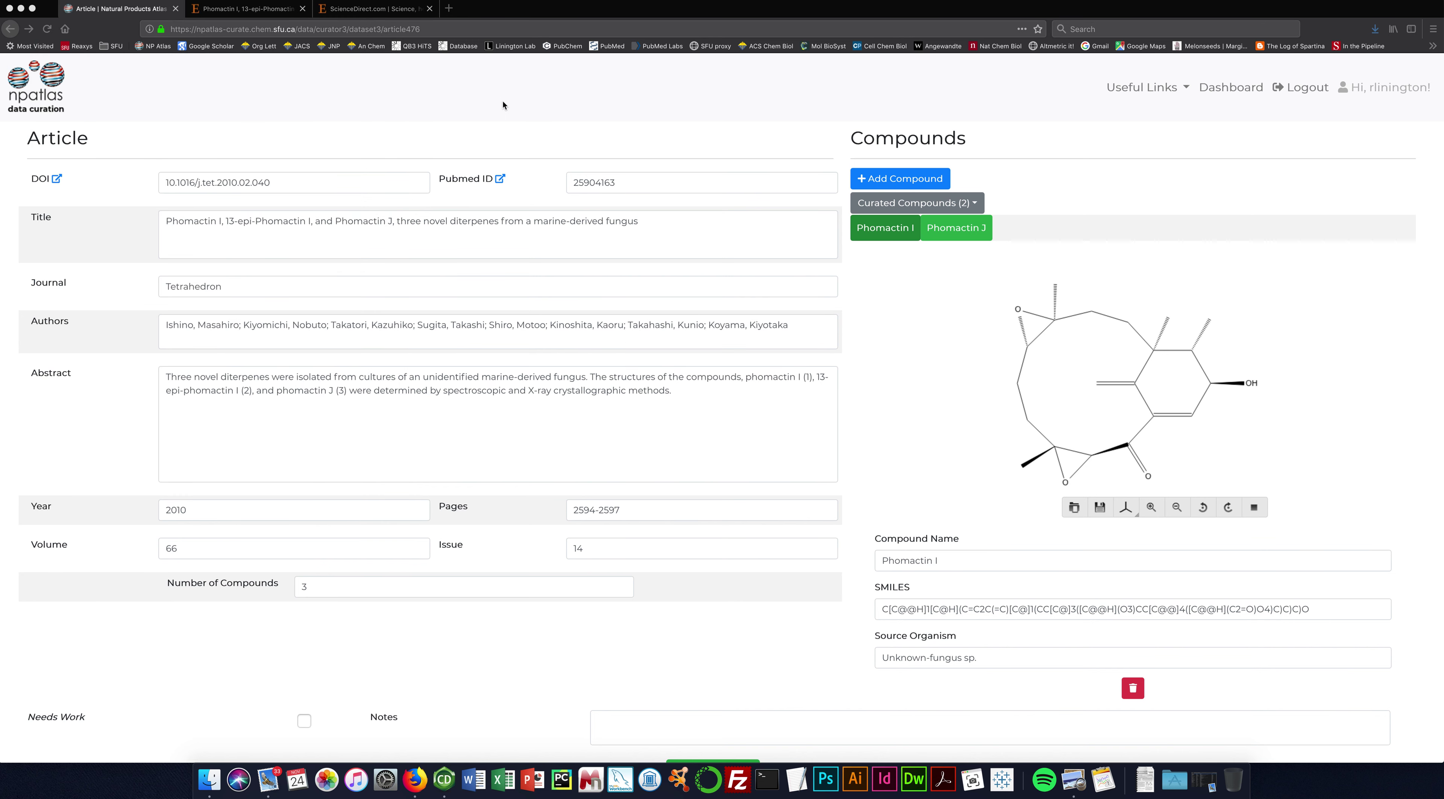
{"action": "left_click", "coordinate": [907, 179]}
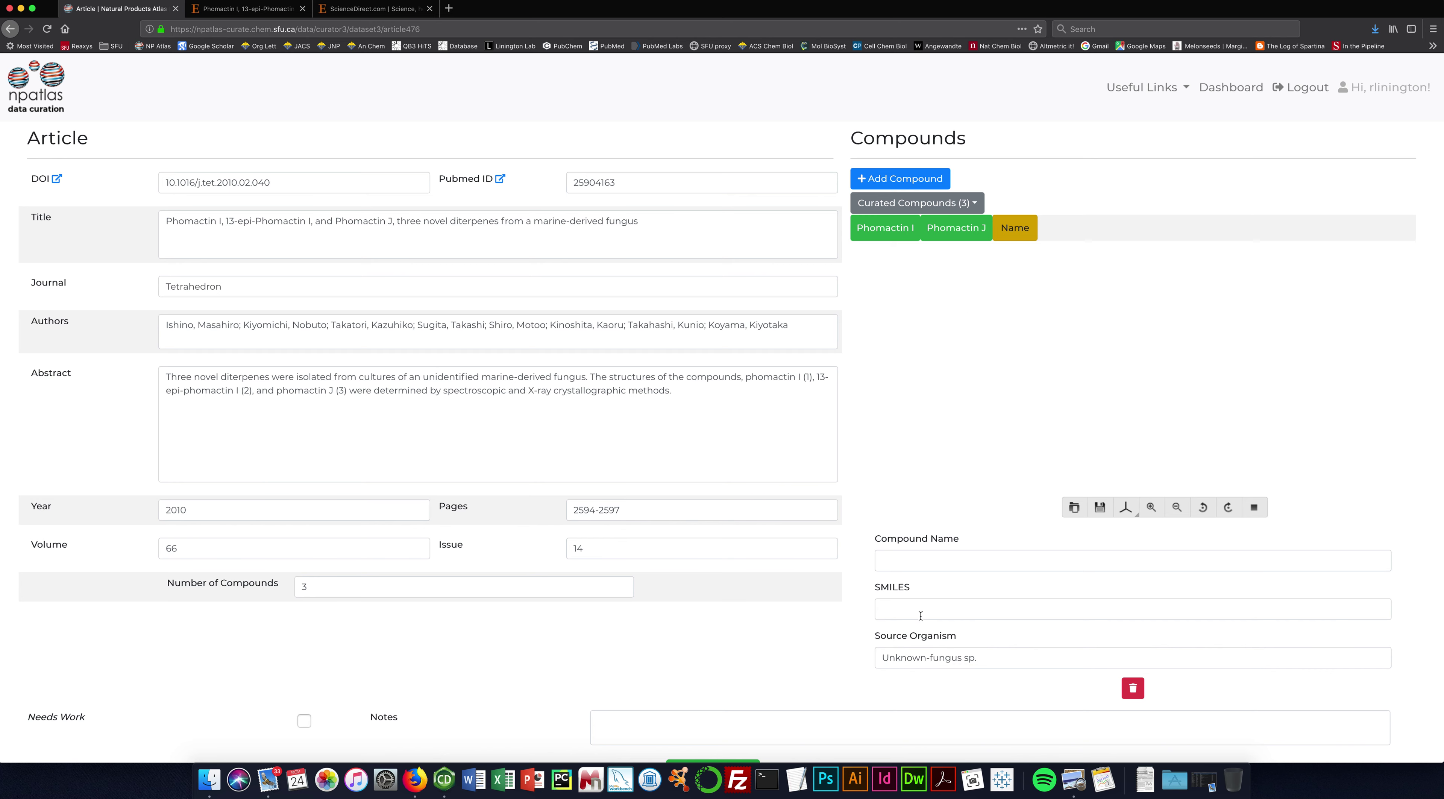
{"action": "type", "text": "C[C@@H]1[C@H](O)C=C2C([C@@]1(C)CC[C@@]3(C)[C@H](CC[C@]4(C)[C@H](O4)C2=O)O3)=C"}
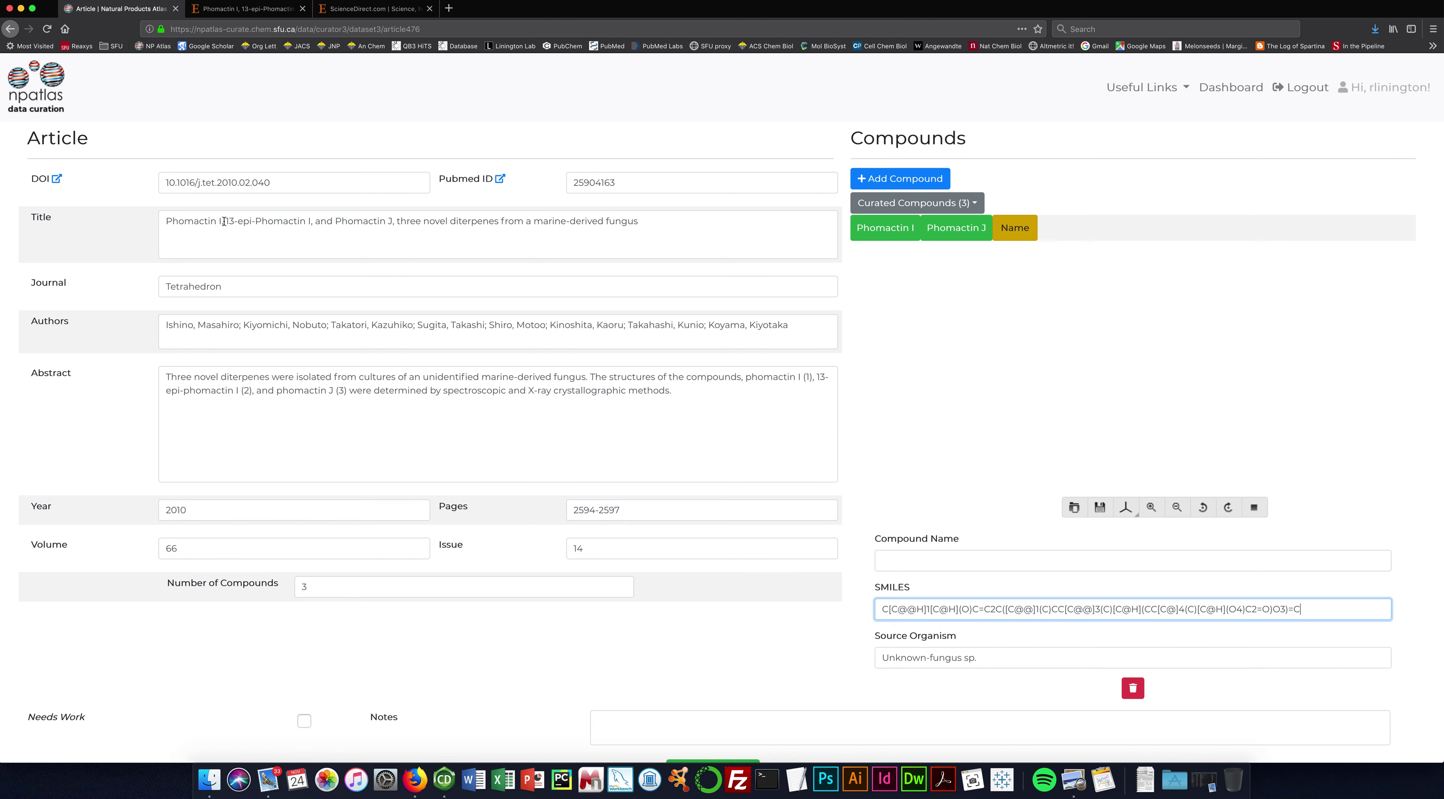
Name the new compound 13-epi-Phomactin I, taken from the article title.
{"action": "left_click_drag", "start_coordinate": [226, 221], "coordinate": [311, 222]}
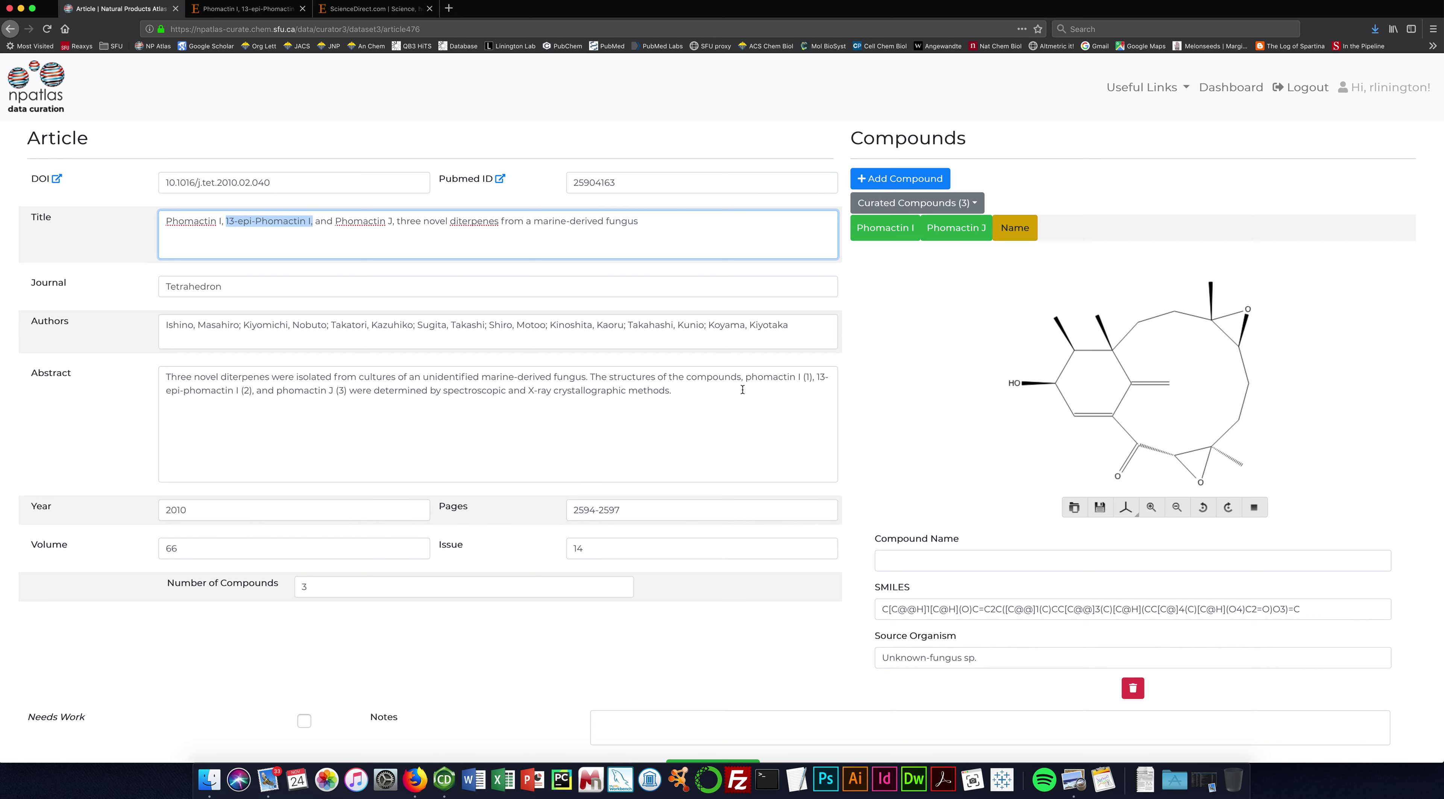
{"action": "left_click", "coordinate": [954, 566]}
{"action": "type", "text": "13-epi-Phomactin I,"}
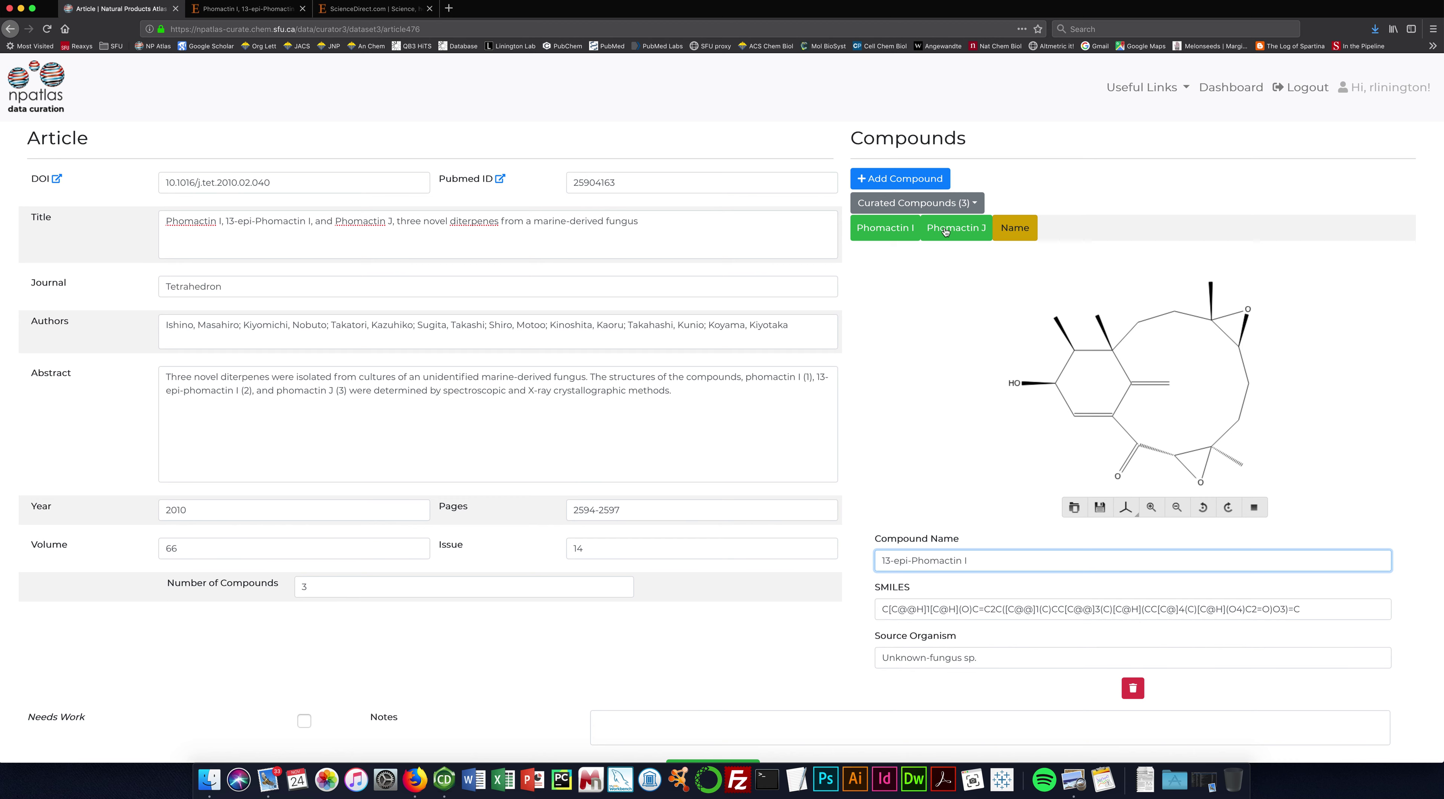
{"action": "left_click", "coordinate": [892, 231]}
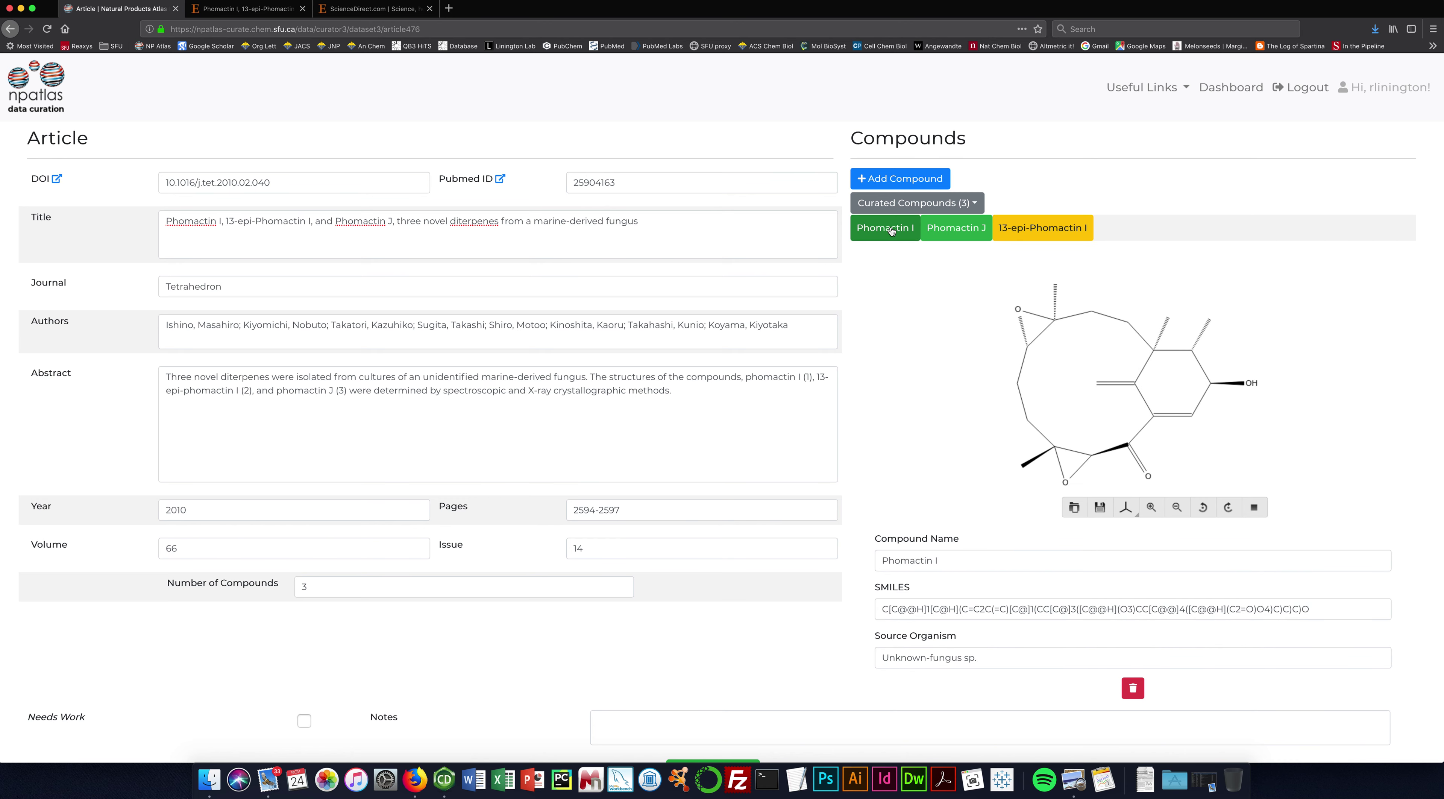
Check the 13-epi-Phomactin I structure and name, then submit the Phomactin article data.
{"action": "left_click", "coordinate": [1051, 232]}
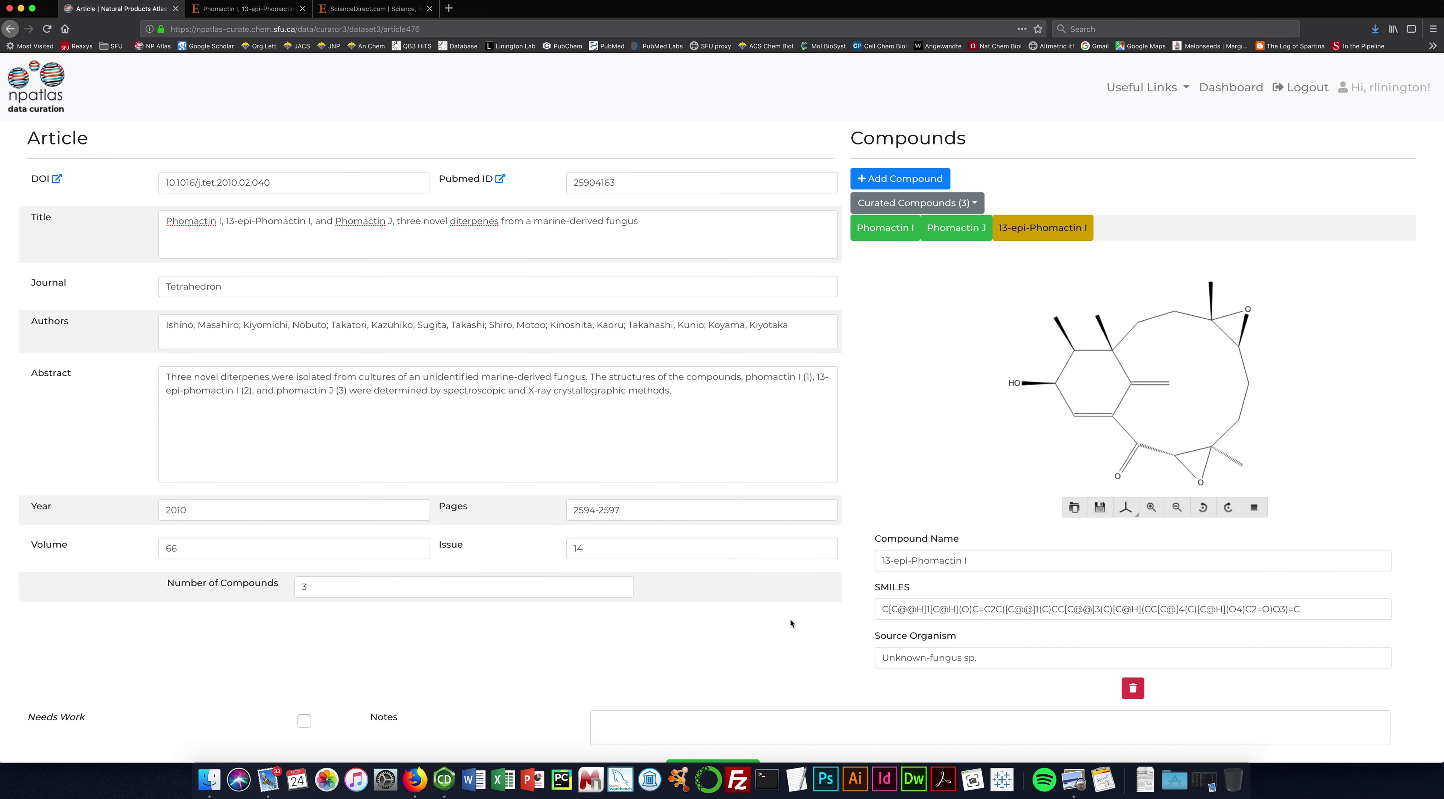
{"action": "scroll", "coordinate": [792, 619], "scroll_direction": "down", "scroll_amount": 3}
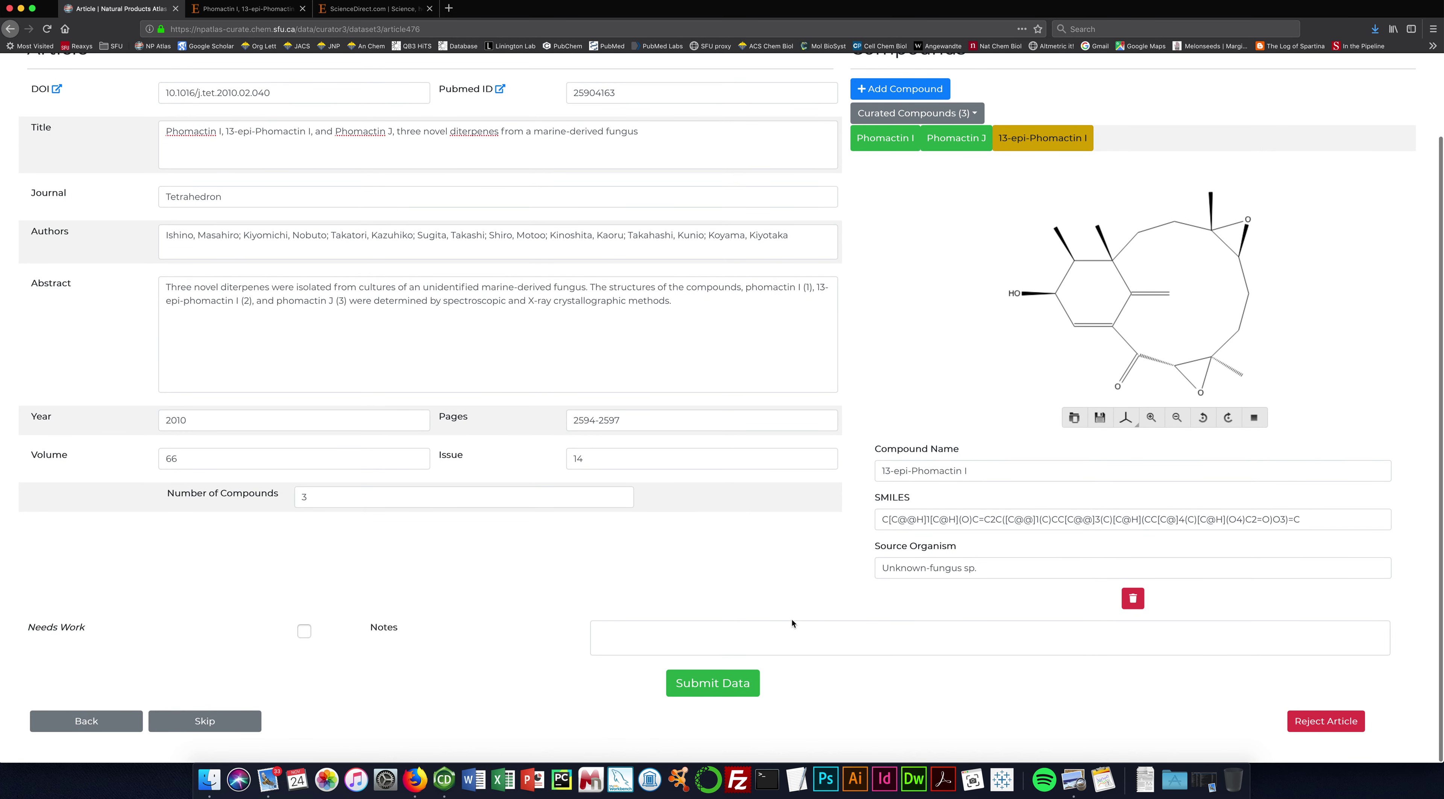
{"action": "left_click", "coordinate": [717, 690]}
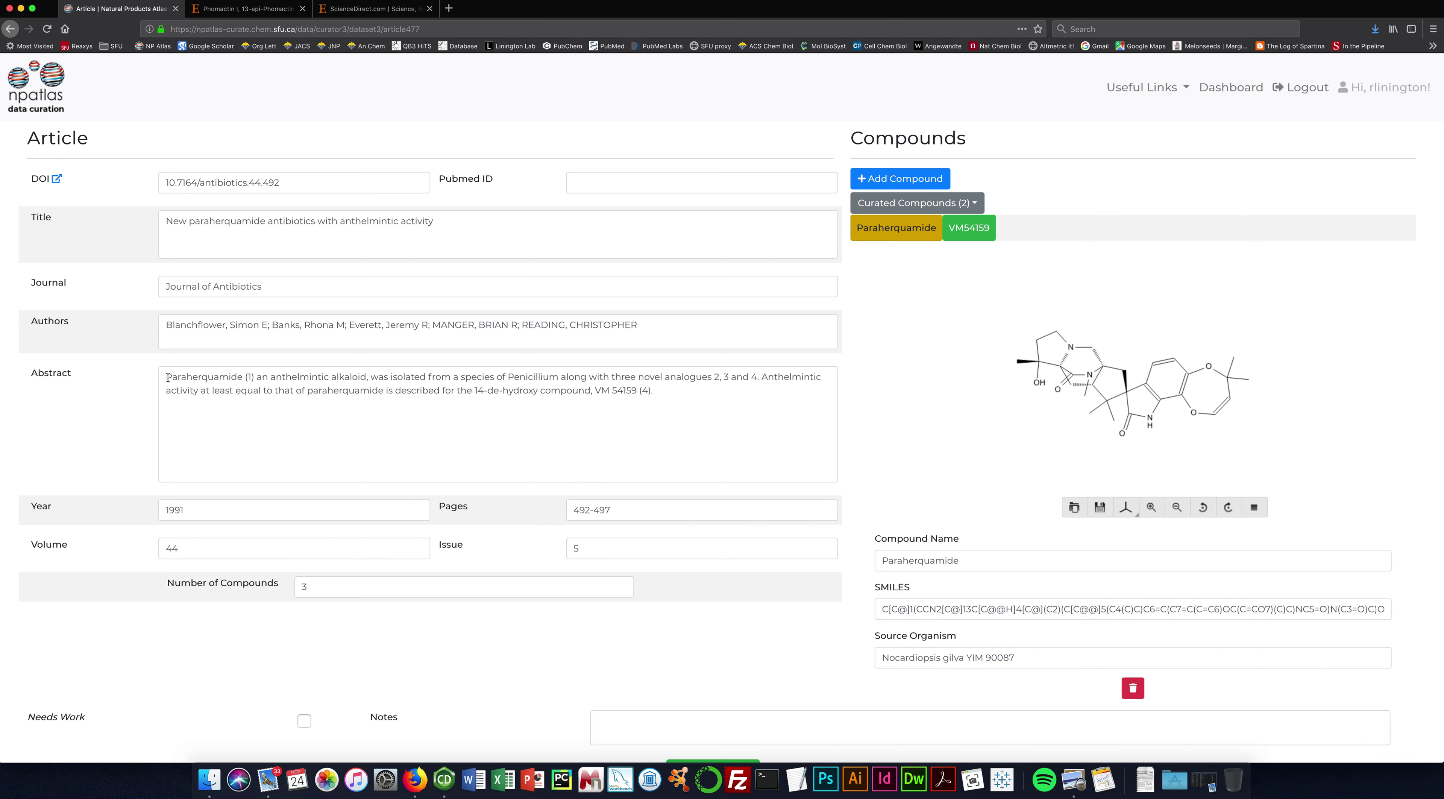
Highlight 'Paraherquamide' in the new article's abstract to compare it with the curated compound list.
{"action": "left_click_drag", "start_coordinate": [168, 378], "coordinate": [242, 381]}
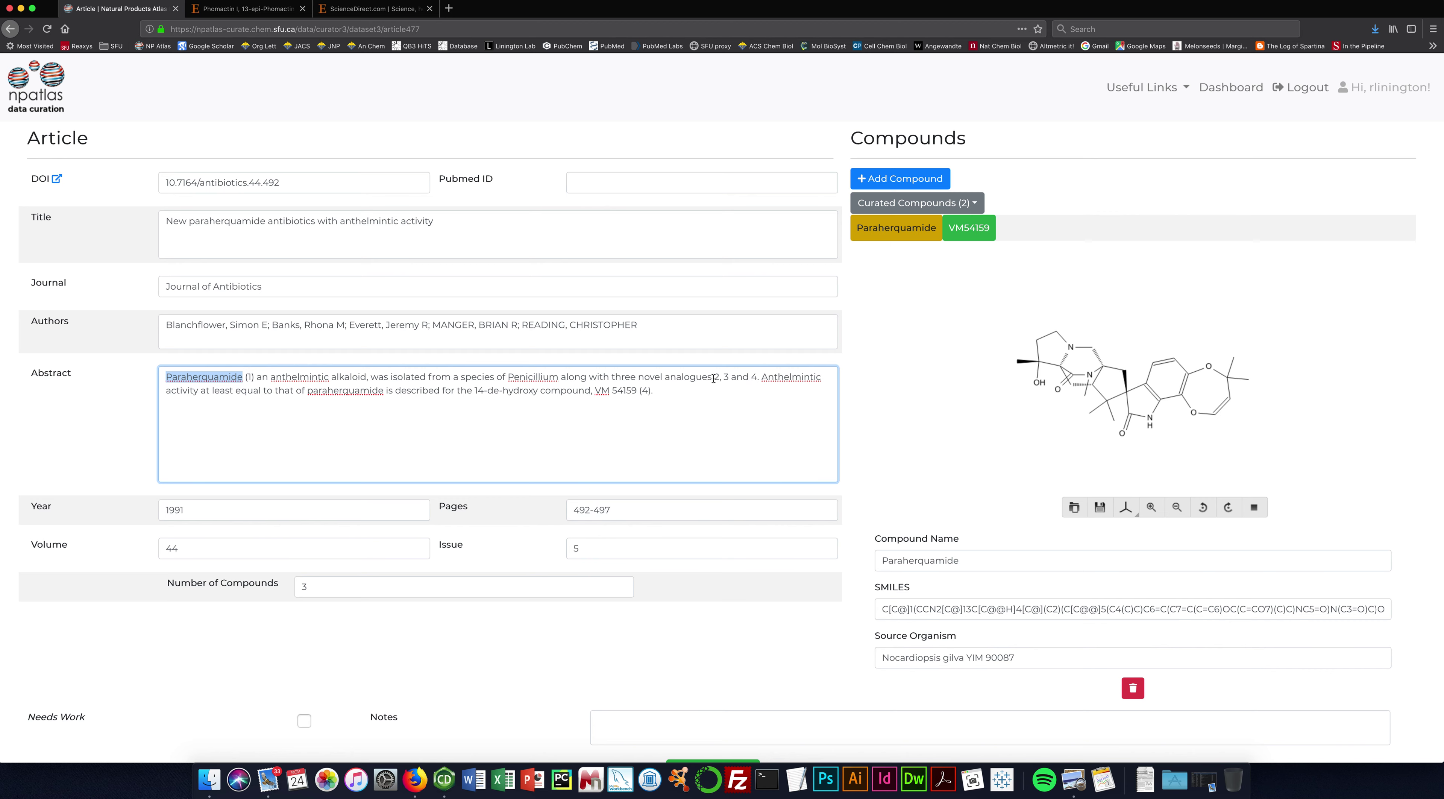
{"action": "left_click", "coordinate": [220, 377]}
{"action": "left_click", "coordinate": [895, 236]}
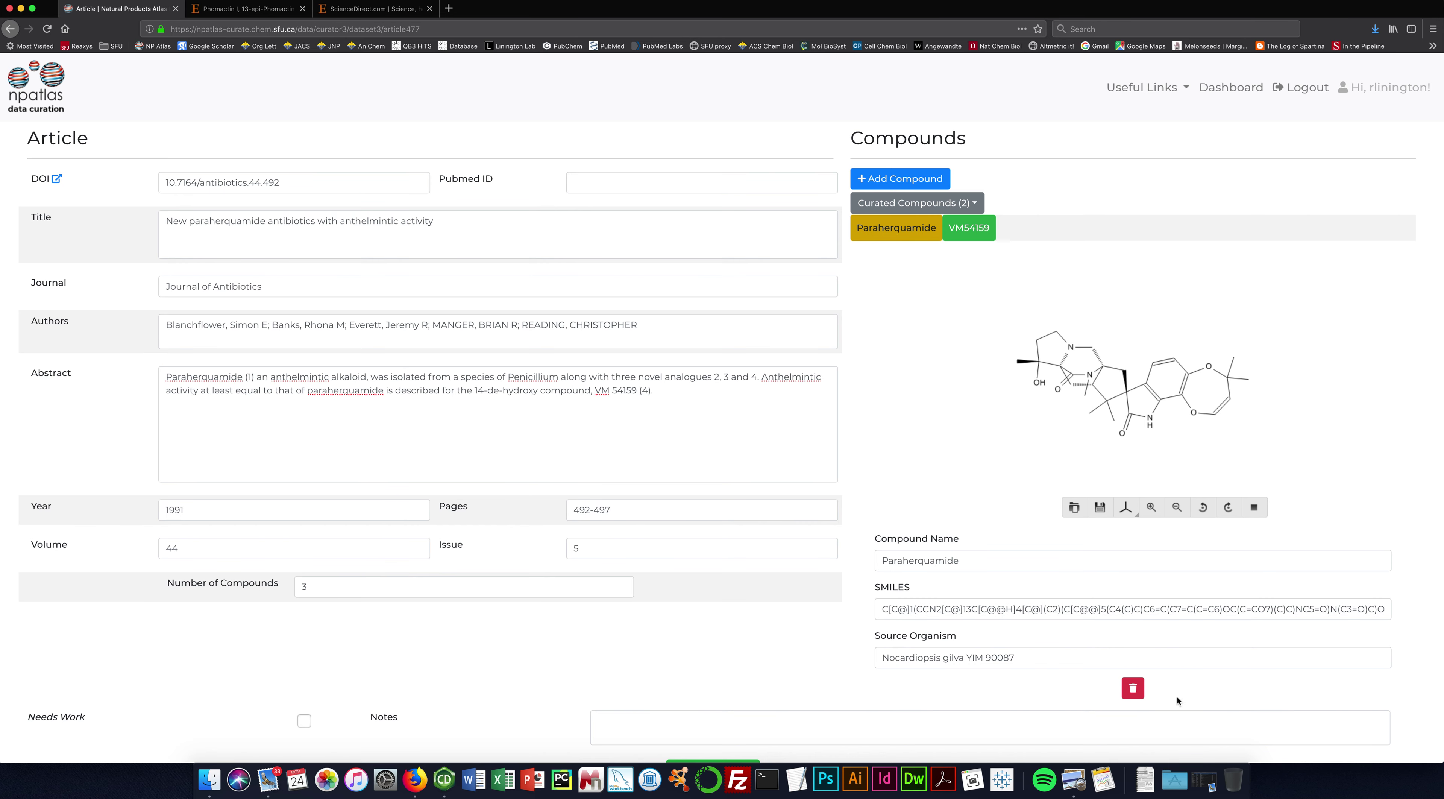
Trash the Paraherquamide entry so VM54159 is the article's only curated compound.
{"action": "left_click", "coordinate": [1133, 689]}
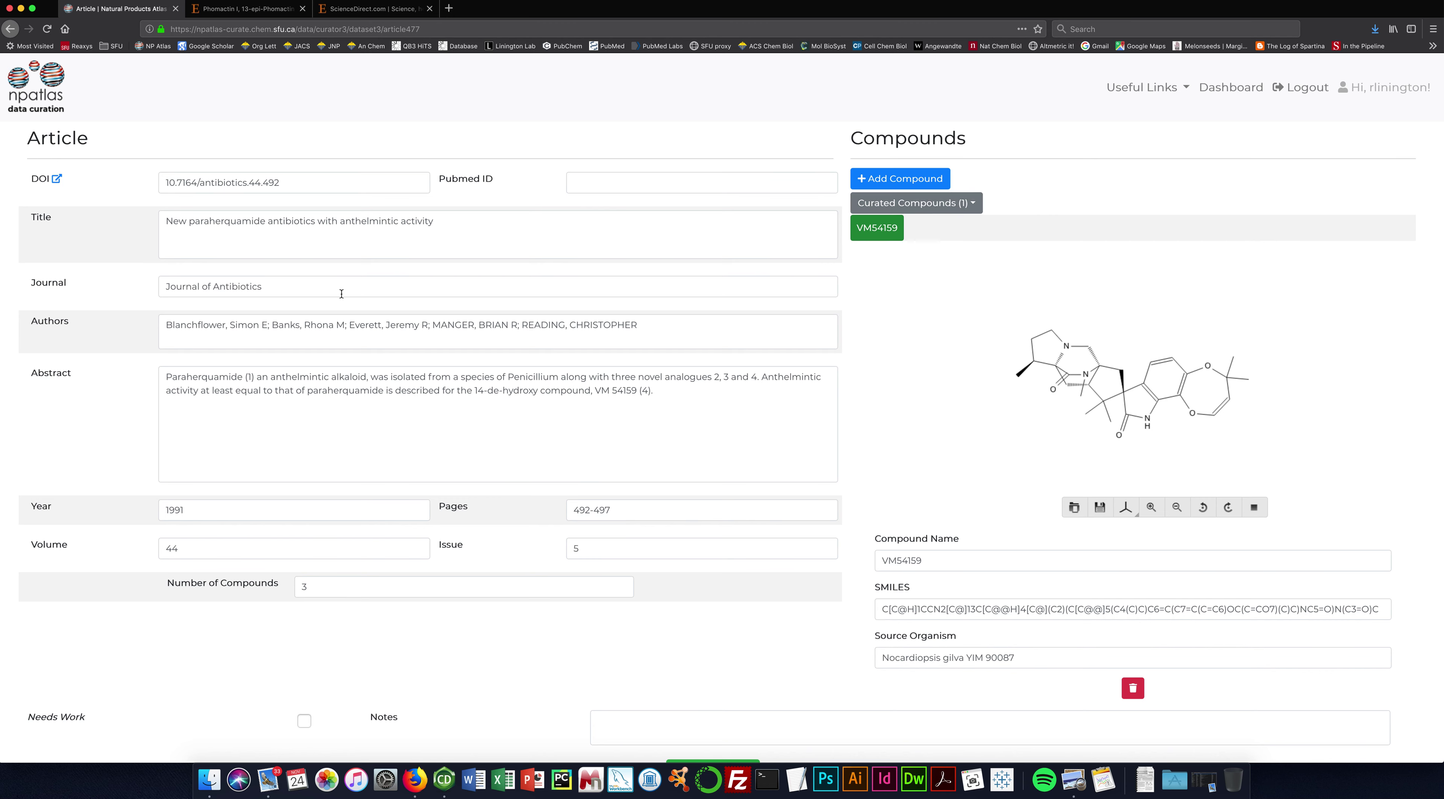
Download 44_492.pdf from the article's J-STAGE DOI page and open it.
{"action": "left_click", "coordinate": [56, 181]}
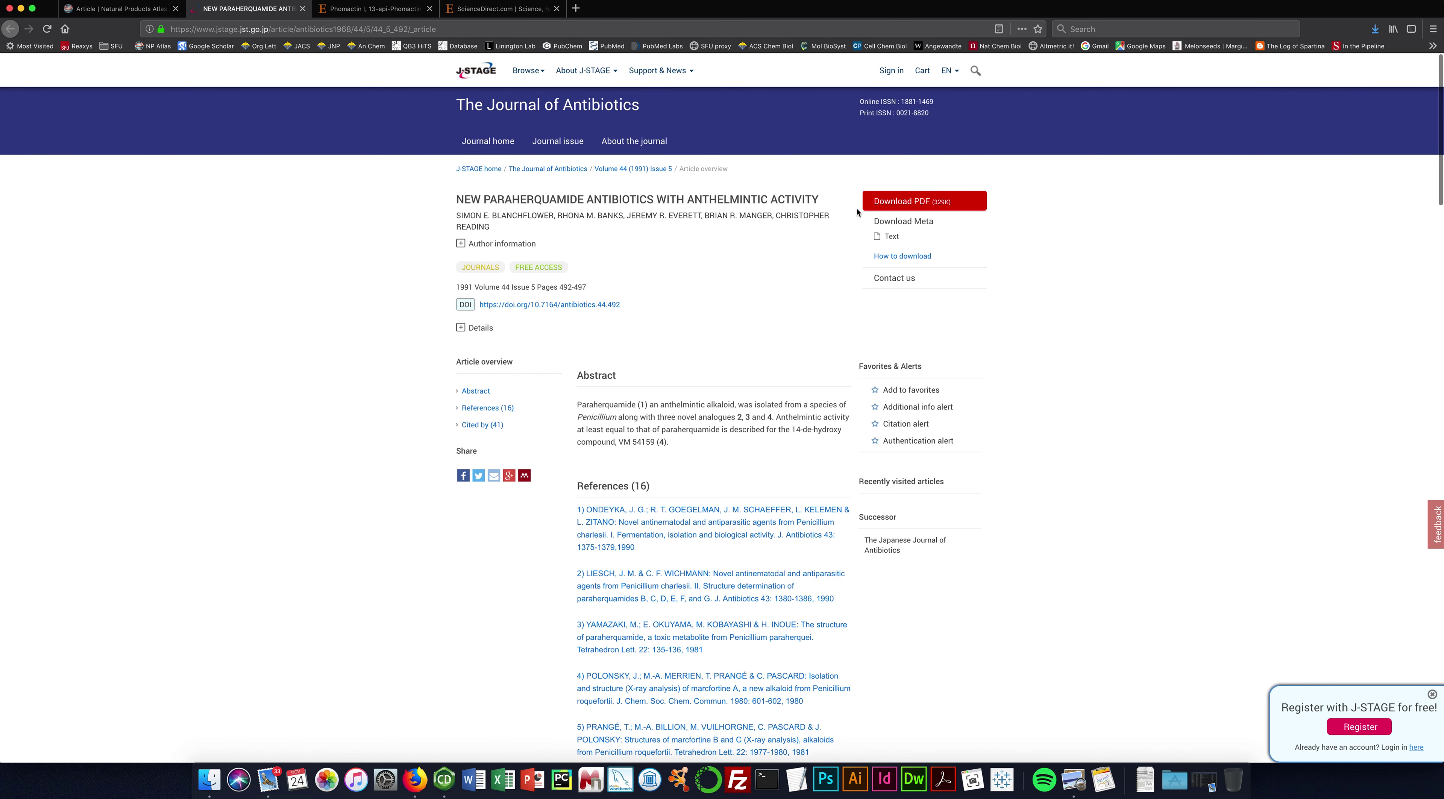
{"action": "left_click", "coordinate": [907, 203]}
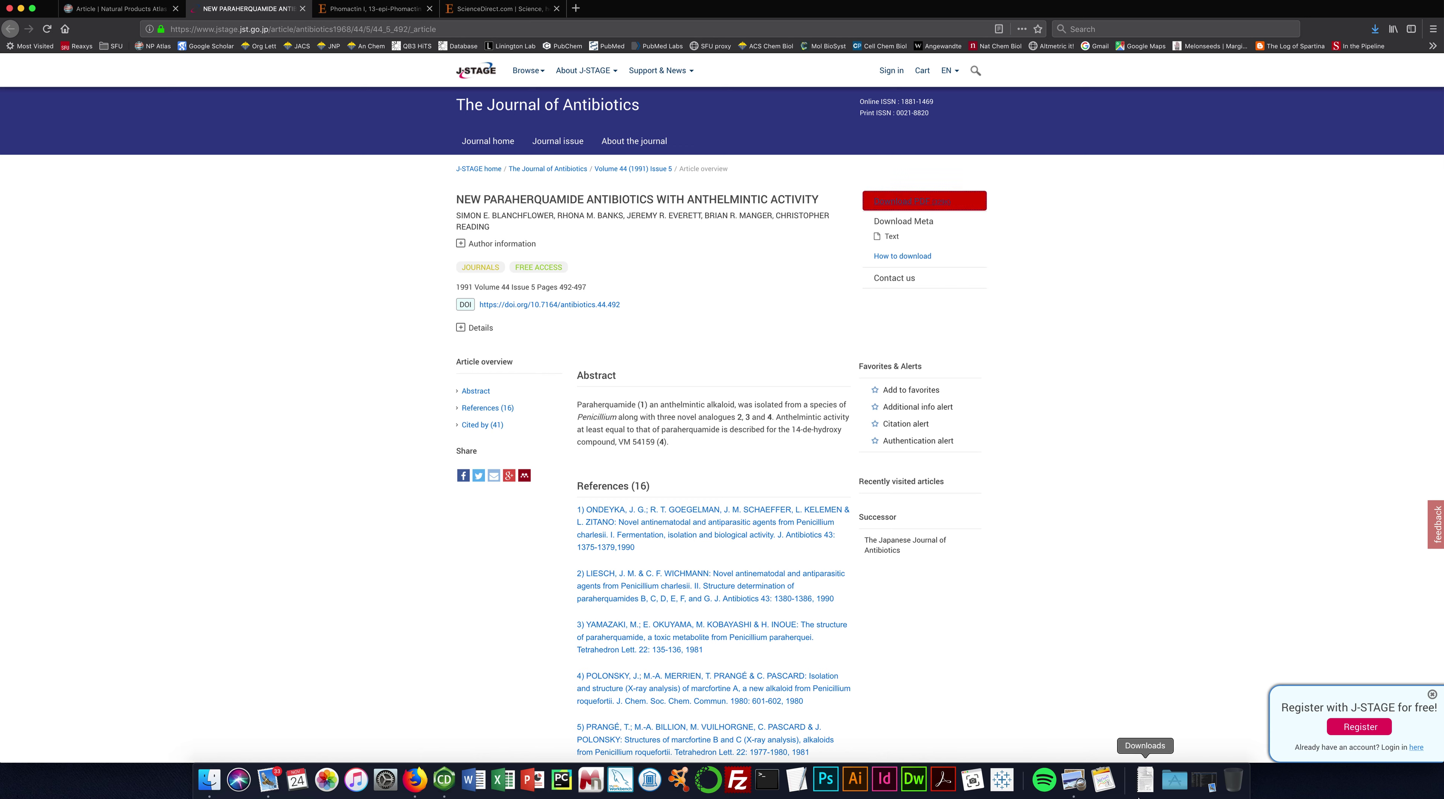
{"action": "left_click", "coordinate": [1145, 780]}
Review page 1 of 44_492.pdf showing paraherquamide, VM 55594, VM 54158 and VM 54159 structures.
{"action": "left_click", "coordinate": [1148, 745]}
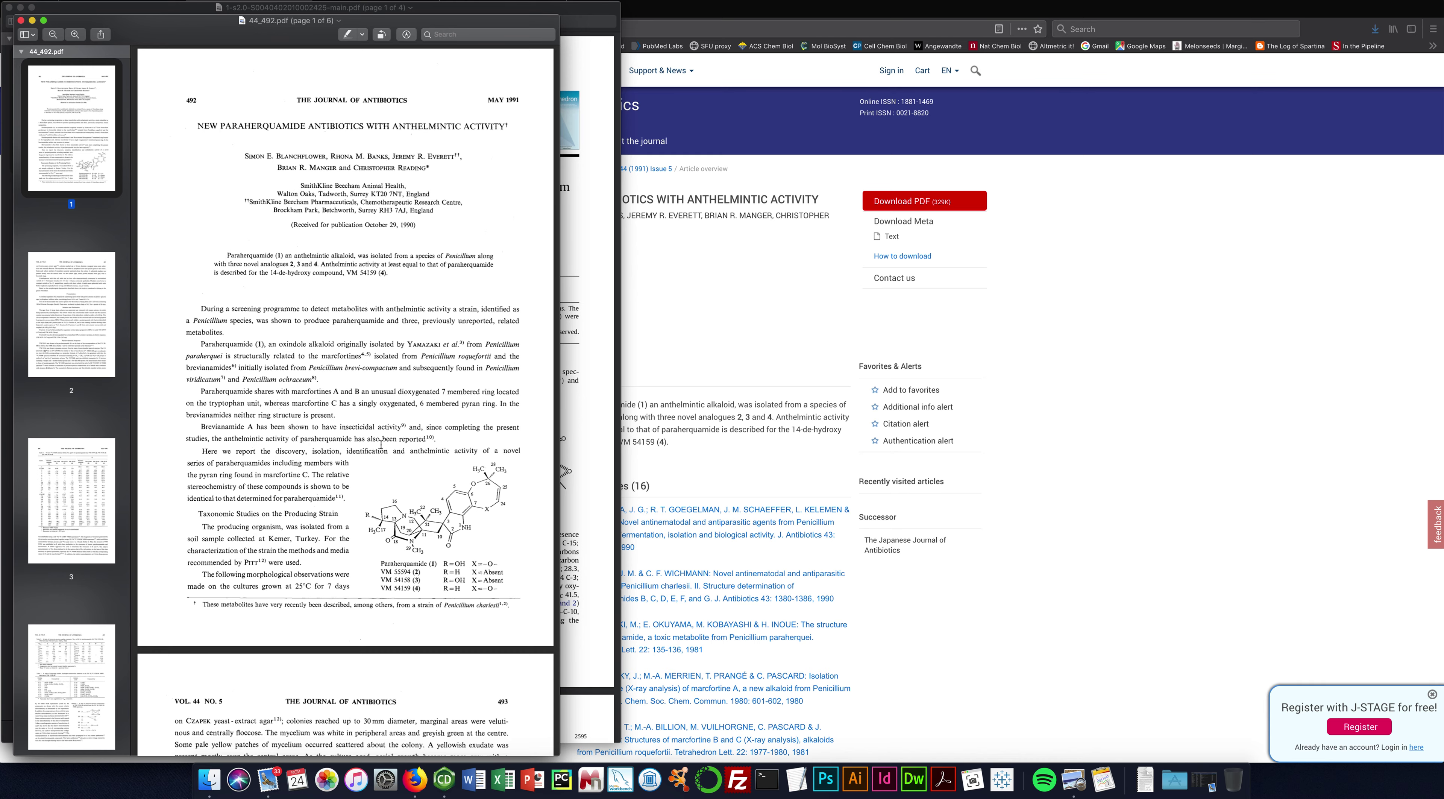
{"action": "scroll", "coordinate": [407, 422], "scroll_direction": "up", "scroll_amount": 10}
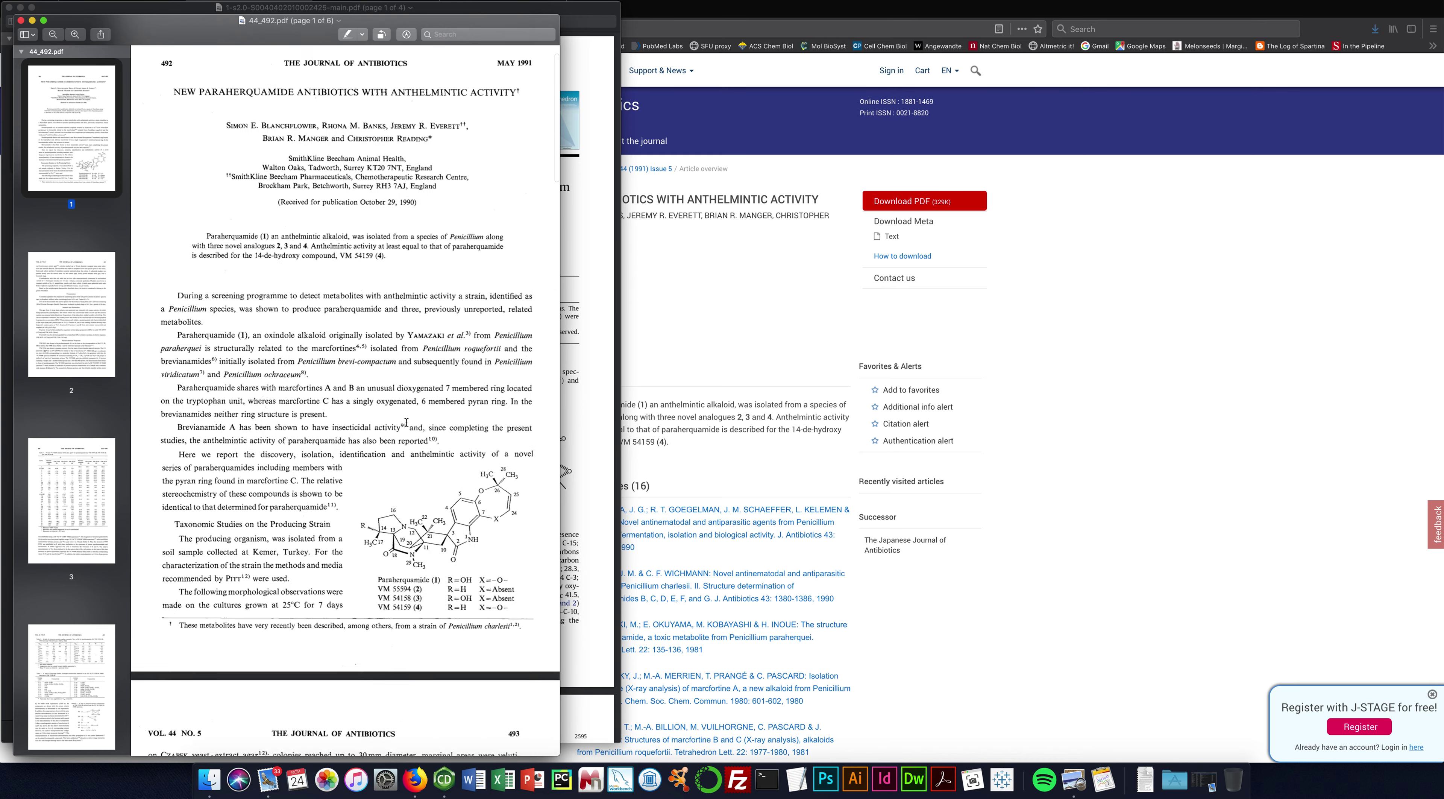
{"action": "scroll", "coordinate": [407, 422], "scroll_direction": "down", "scroll_amount": 5}
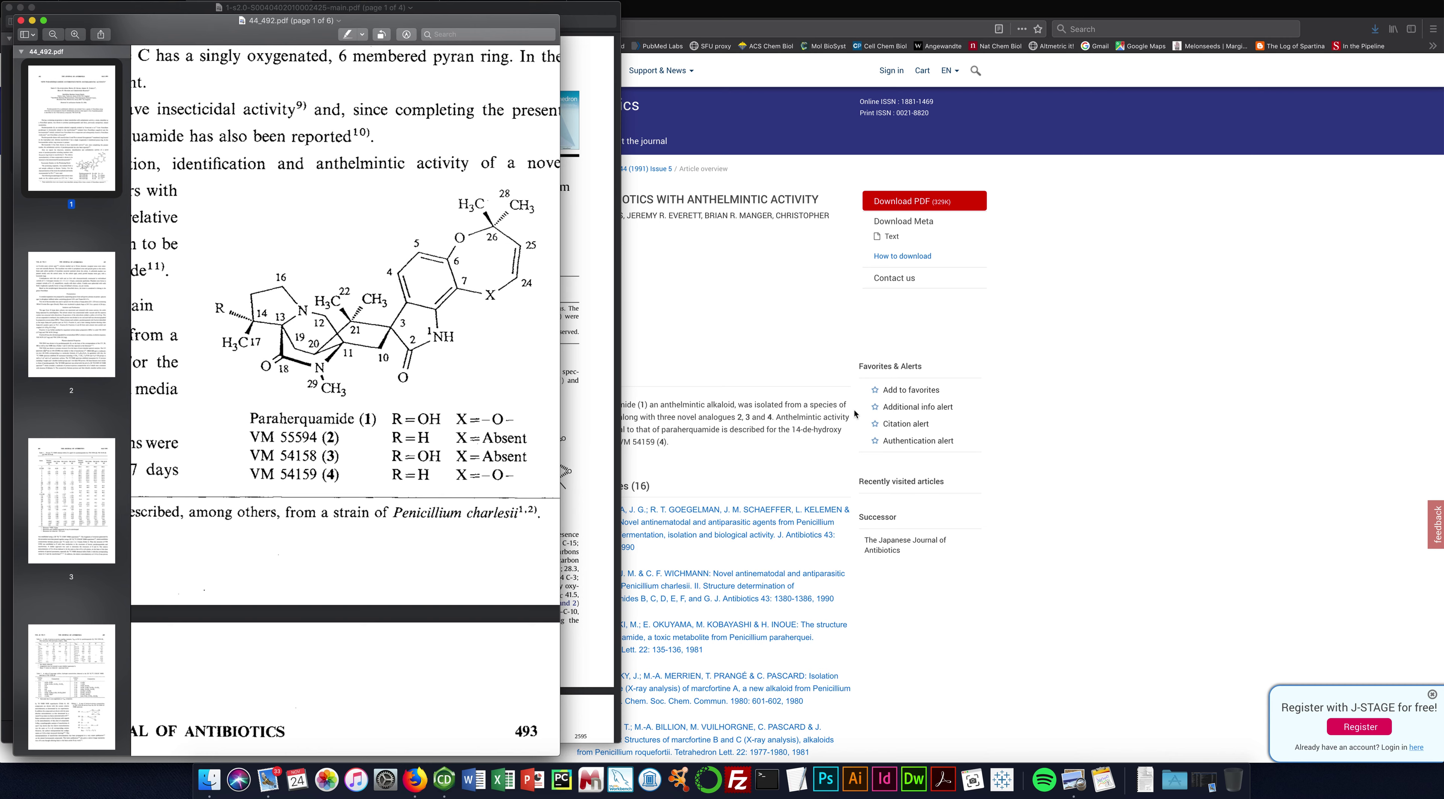
{"action": "left_click", "coordinate": [1080, 412]}
Compare the curated VM54159 record against the paper's figure, then load PubChem in a new tab.
{"action": "left_click", "coordinate": [122, 9]}
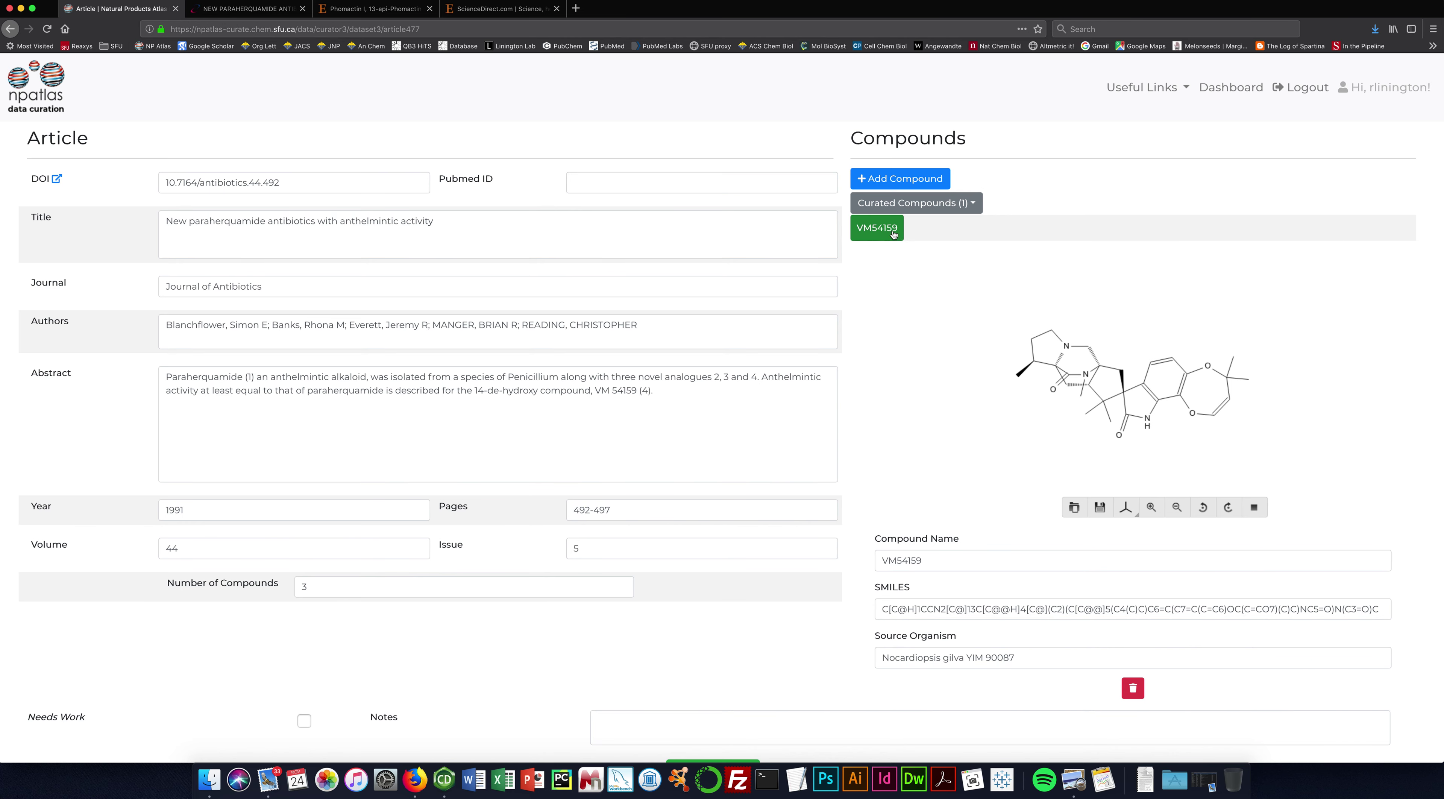
{"action": "key", "text": "super+Tab"}
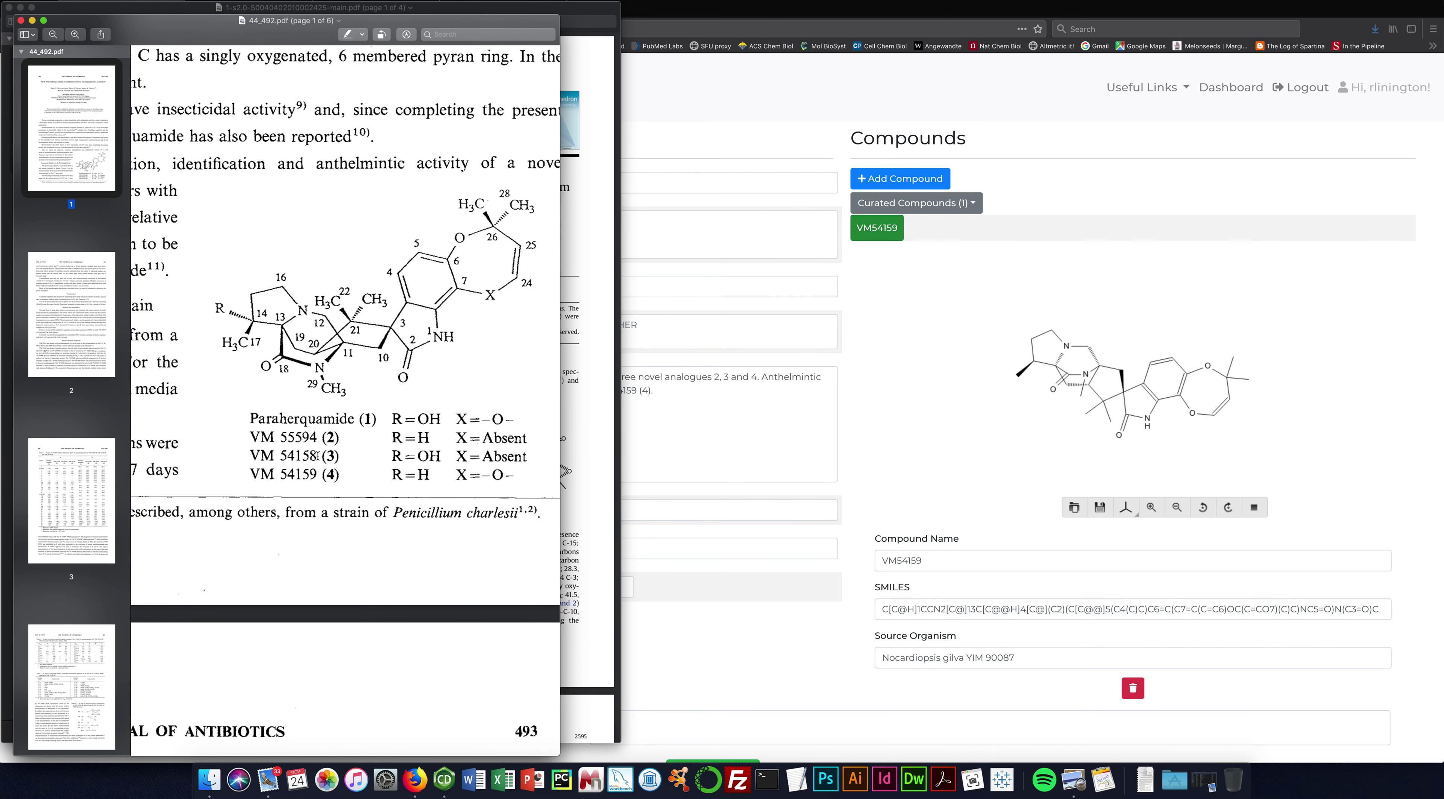
{"action": "left_click", "coordinate": [812, 95]}
{"action": "left_click", "coordinate": [576, 7]}
{"action": "left_click", "coordinate": [561, 46]}
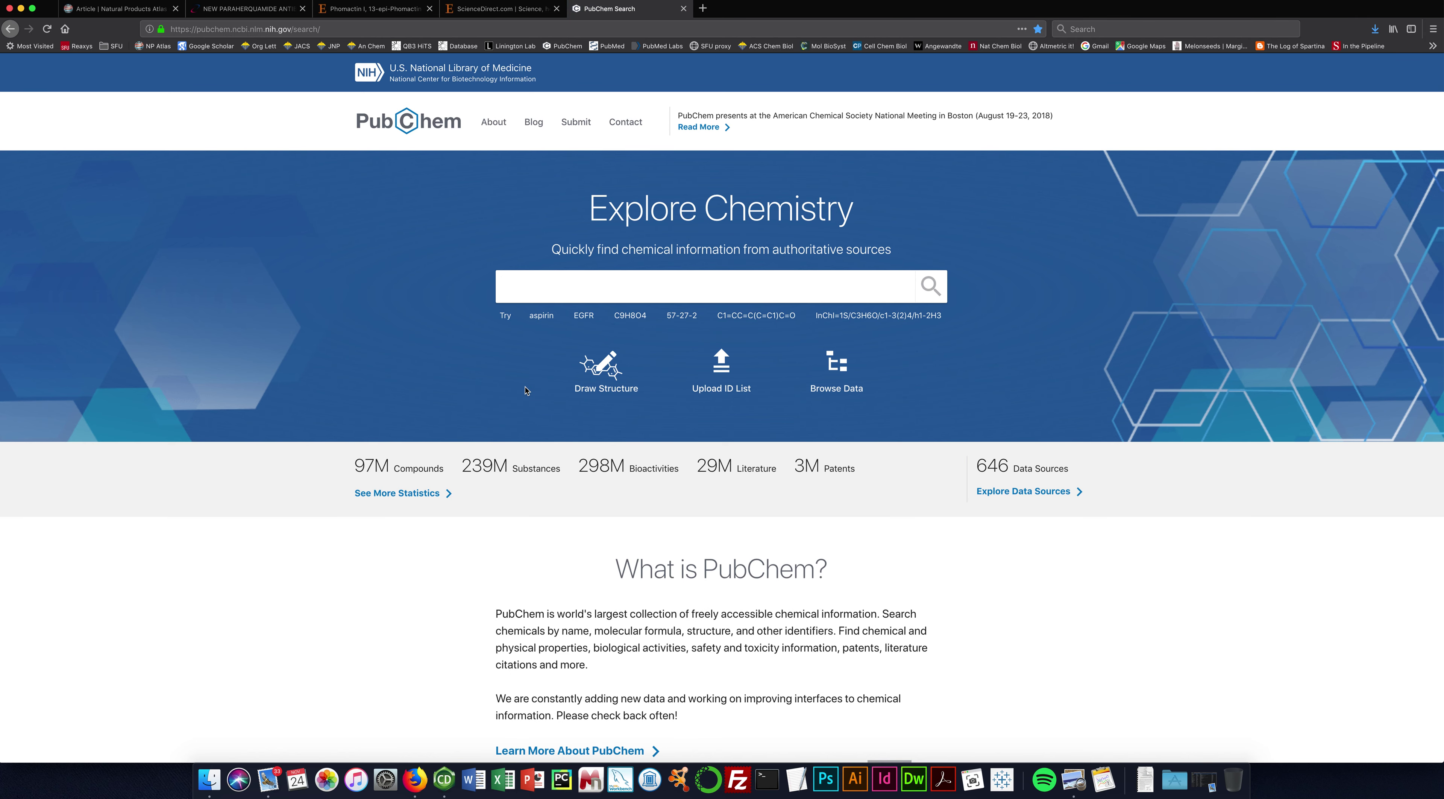
Search PubChem for VM54158, which returns 0 results.
{"action": "type", "text": "VM54158"}
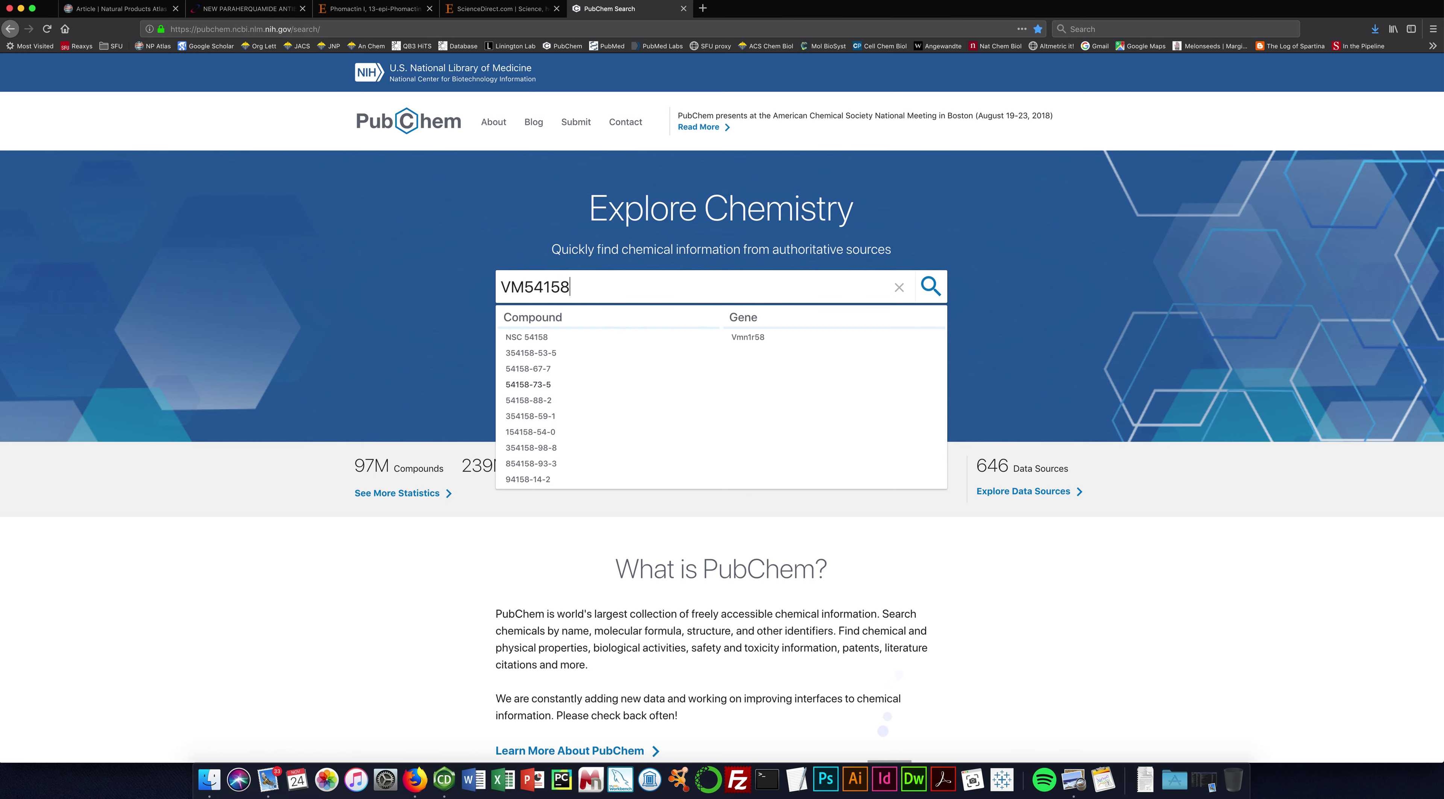
{"action": "key", "text": "Return"}
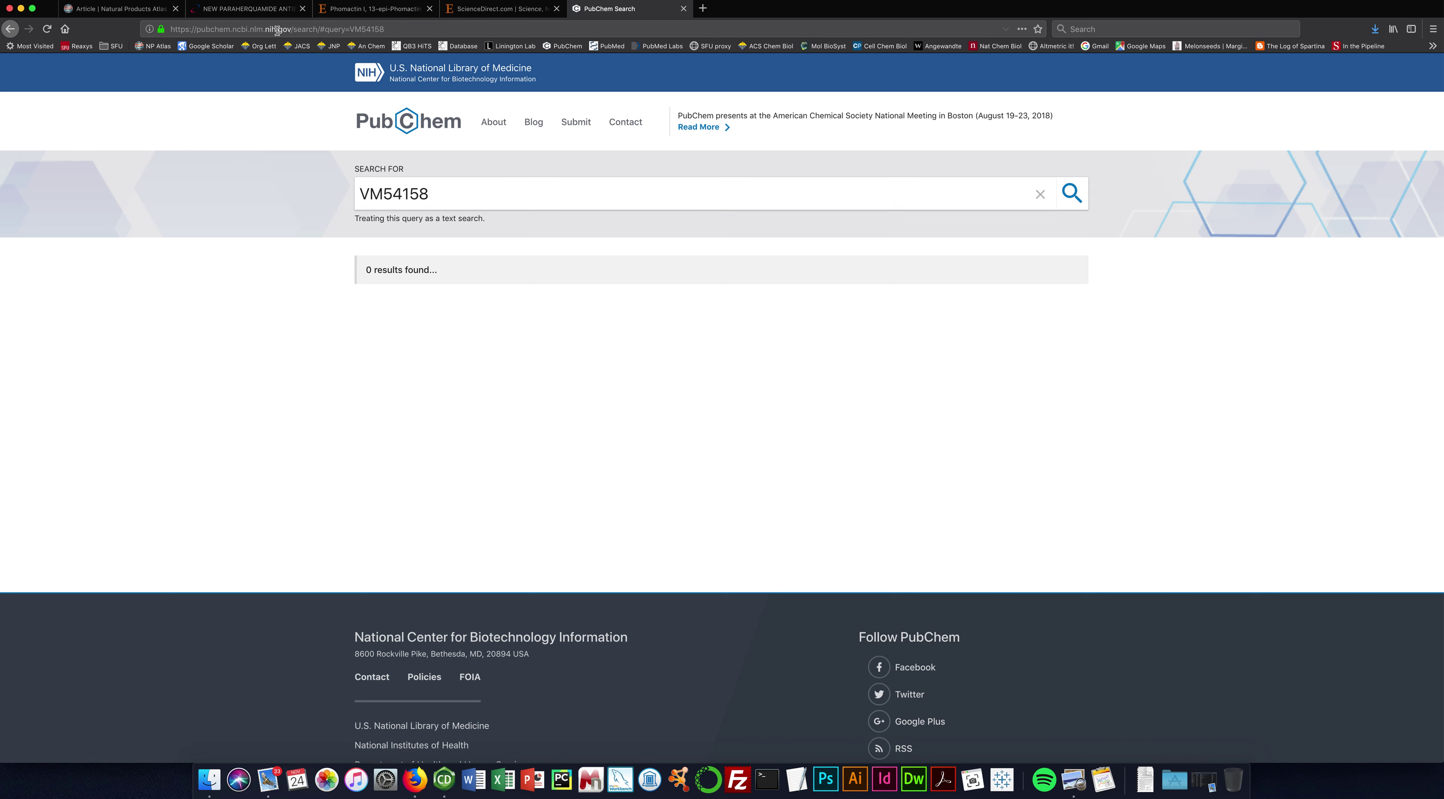
Return to the paraherquamide article record and scroll down to Submit Data and back.
{"action": "left_click", "coordinate": [133, 9]}
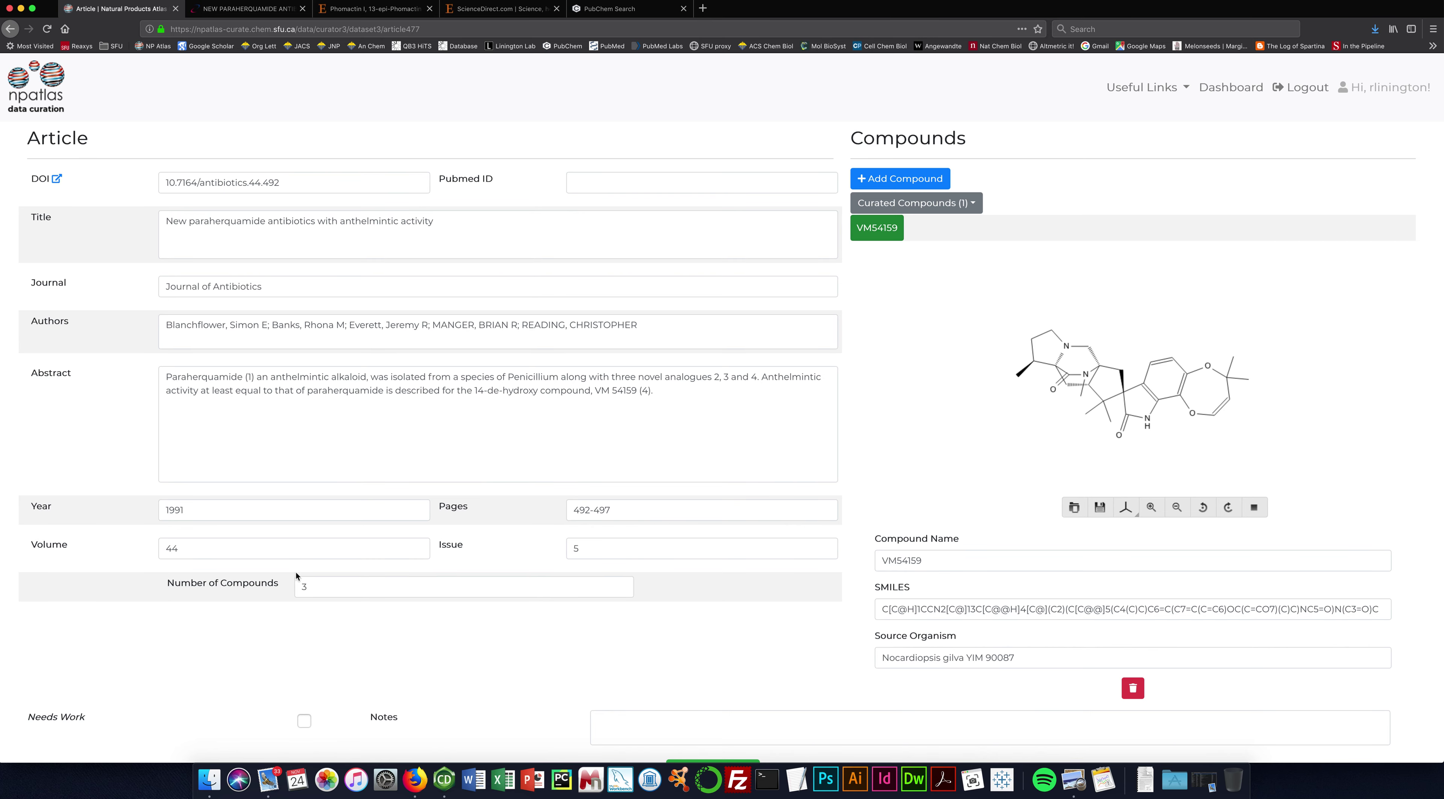
{"action": "scroll", "coordinate": [533, 644], "scroll_direction": "down", "scroll_amount": 3}
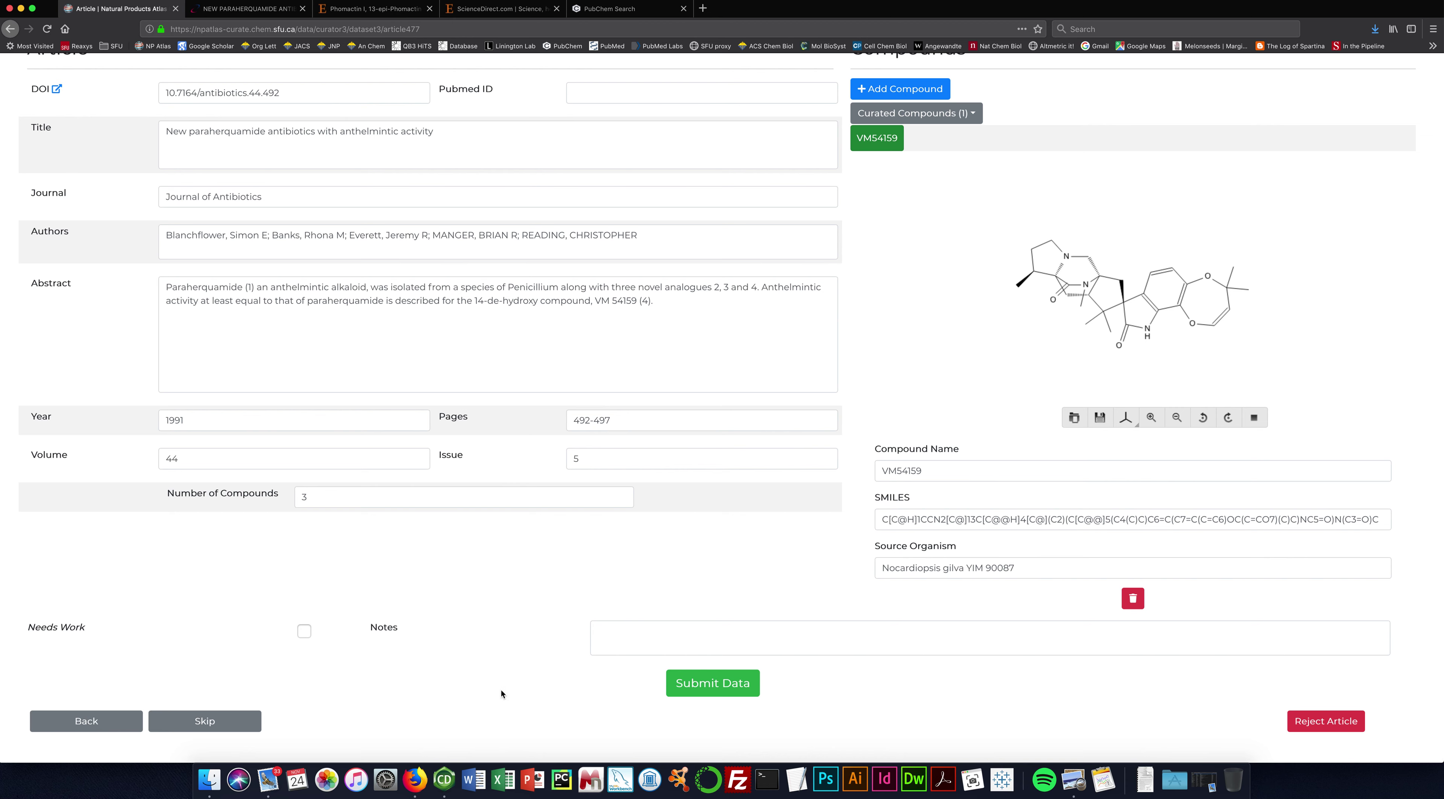
{"action": "scroll", "coordinate": [501, 690], "scroll_direction": "up", "scroll_amount": 1}
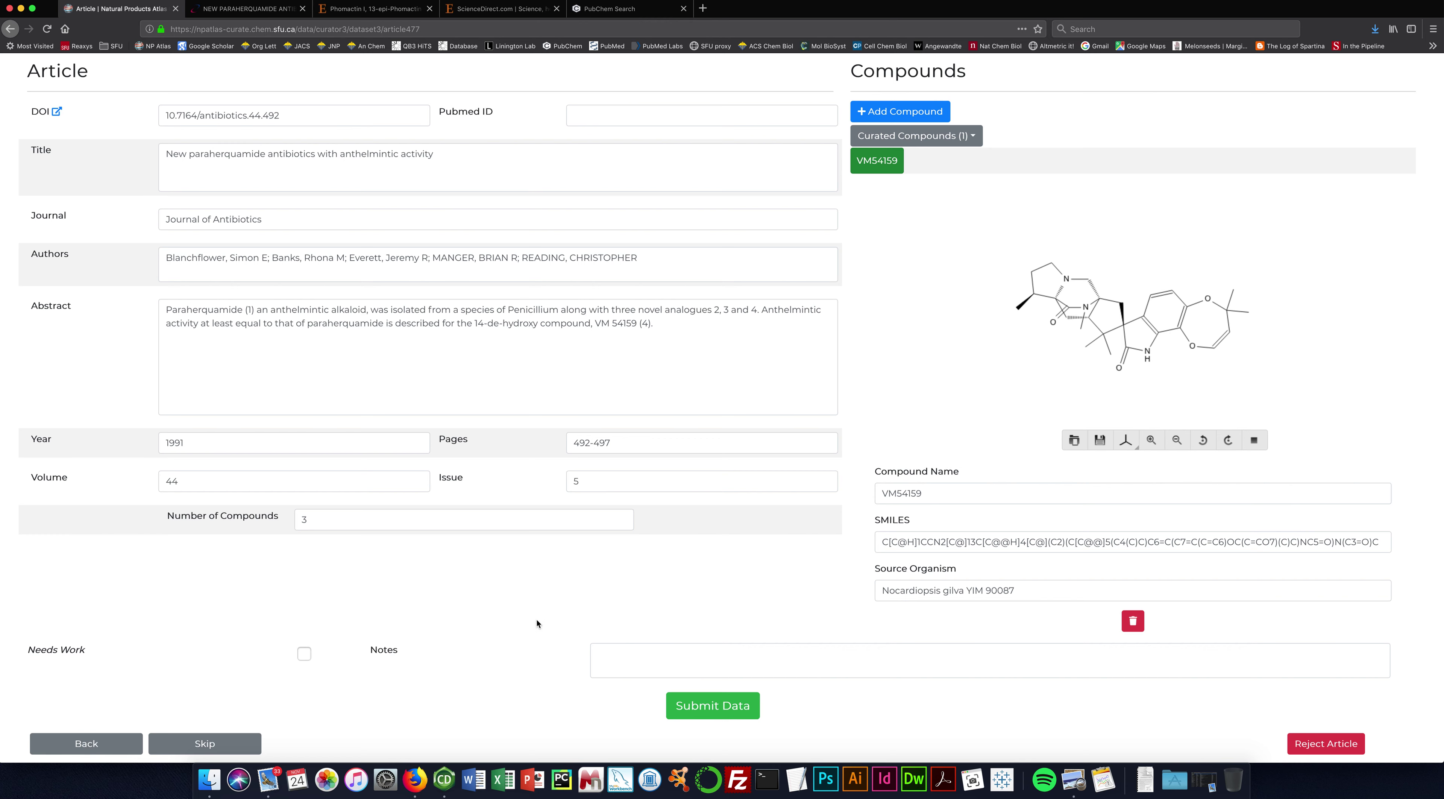
Submit the paraherquamide record, which fails: 3 compounds reported but only 1 curated.
{"action": "left_click", "coordinate": [711, 705]}
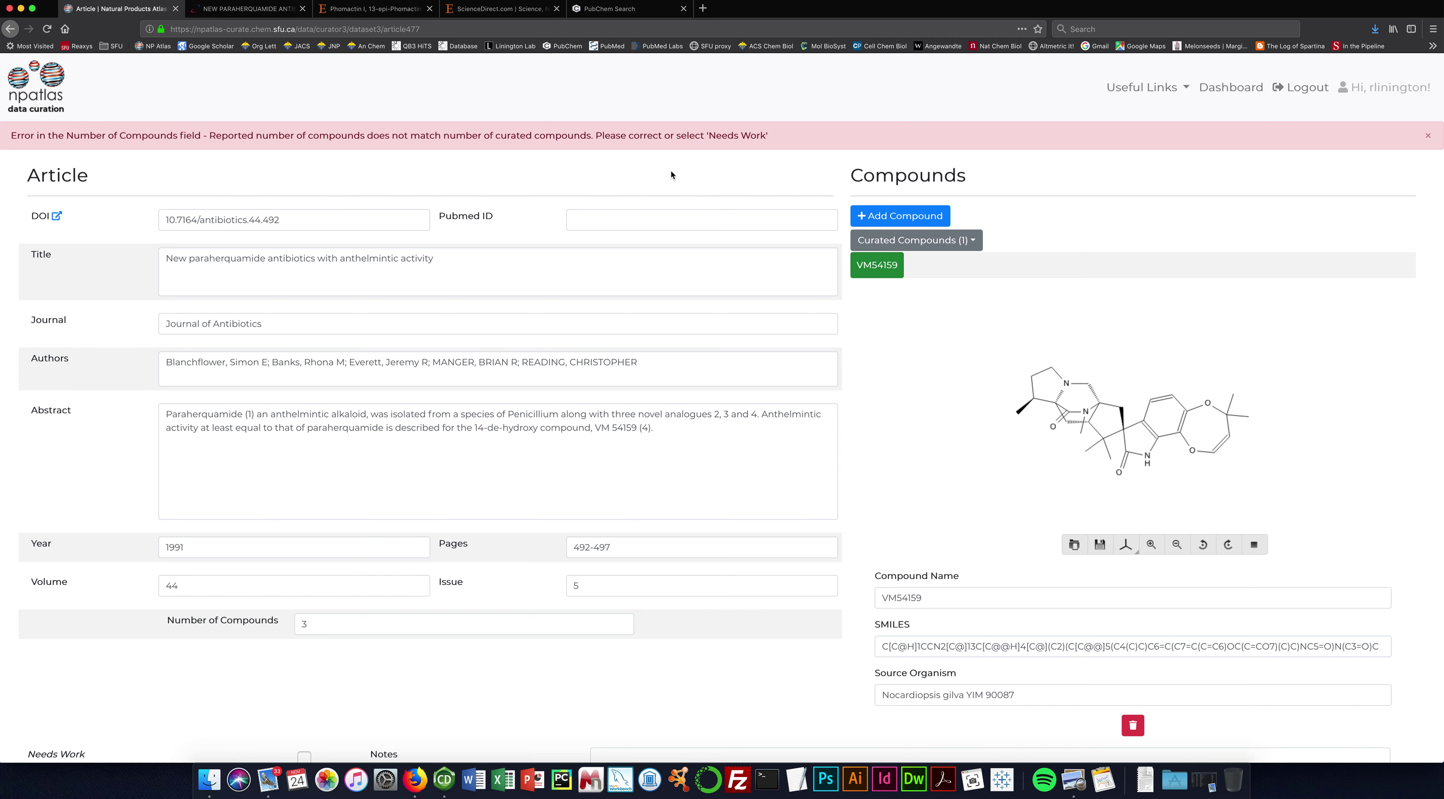
{"action": "scroll", "coordinate": [671, 170], "scroll_direction": "down", "scroll_amount": 5}
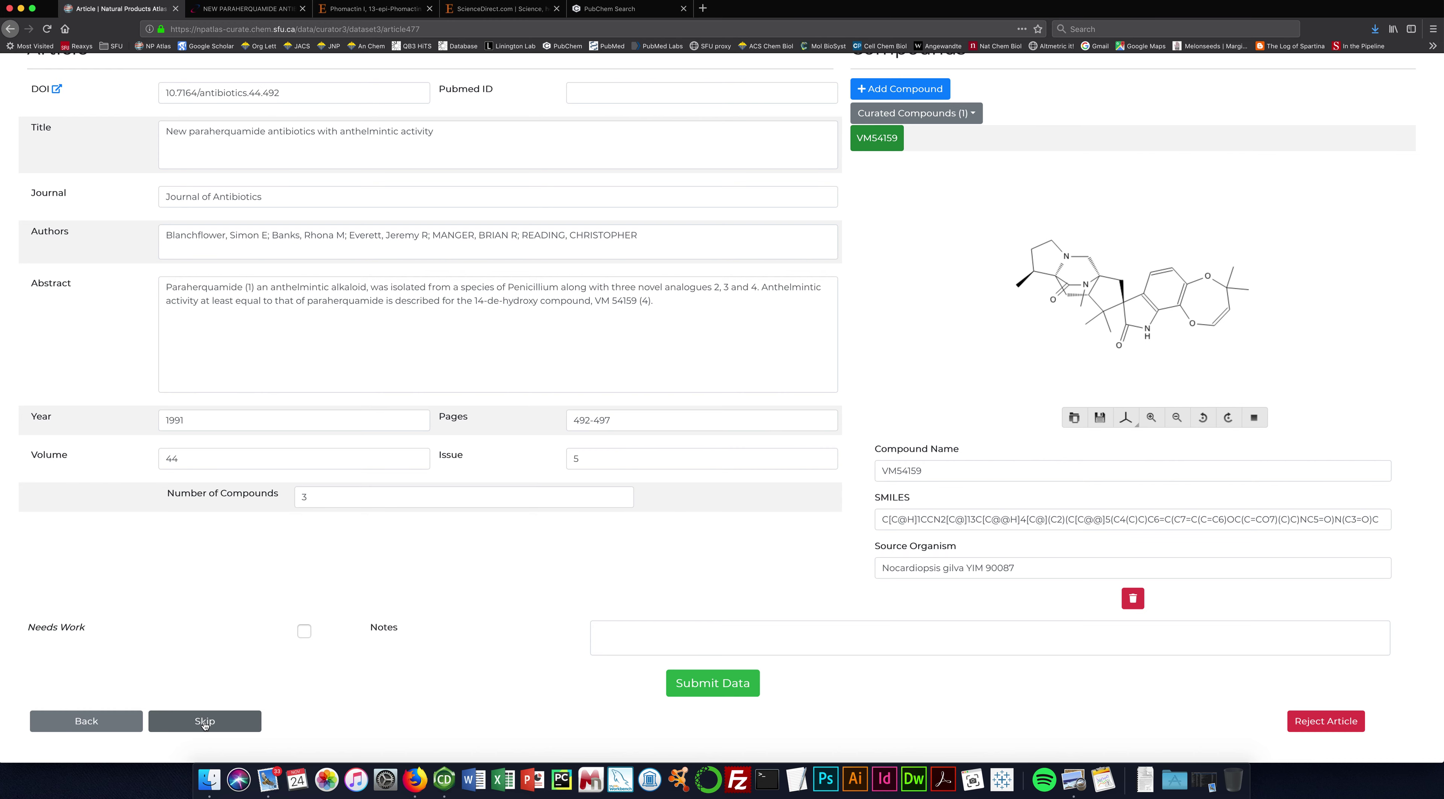
Skip the paraherquamide article to load article478, the T1801 A–D quinone antibiotics record.
{"action": "left_click", "coordinate": [204, 722]}
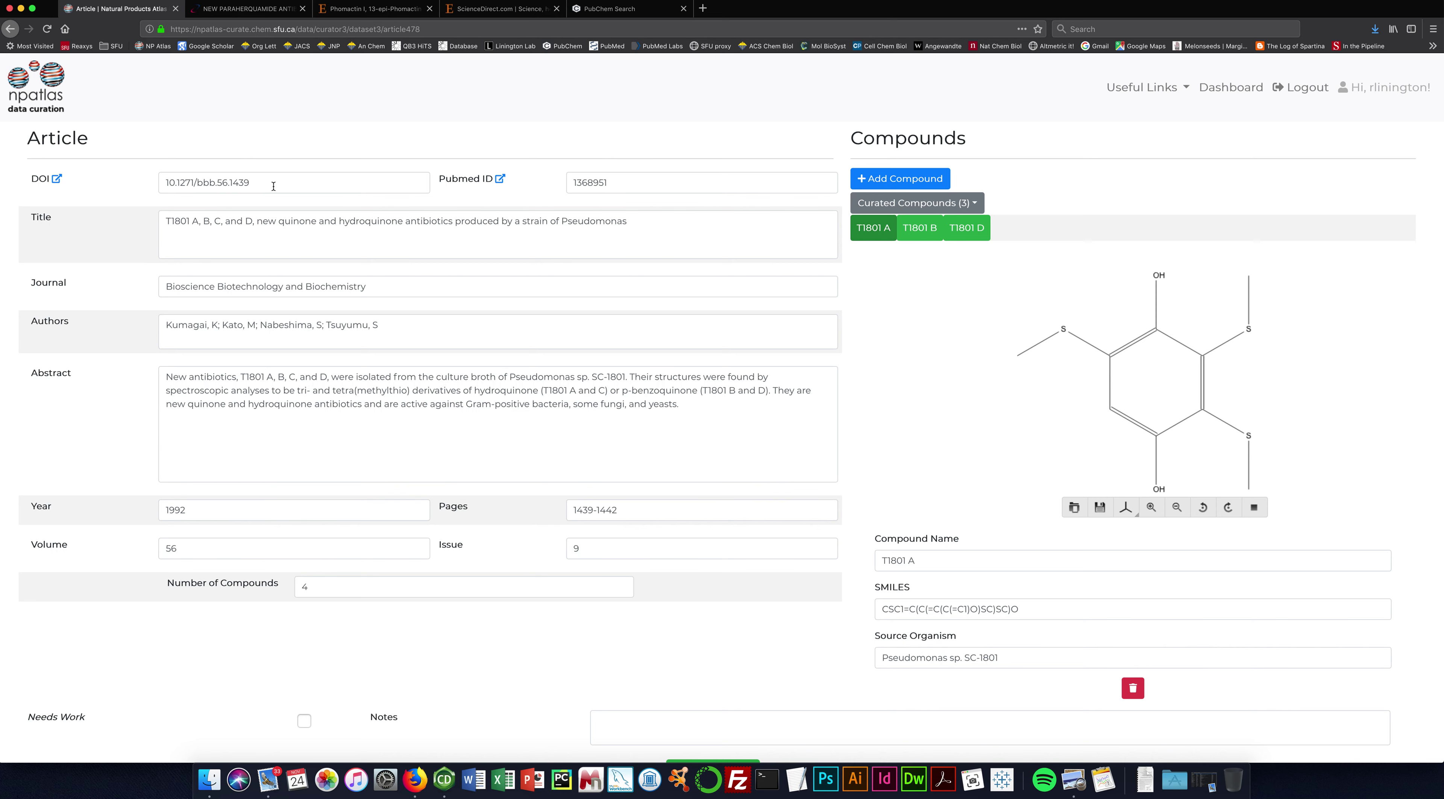
Open the T1801 article's DOI page, since only three of its four compounds are curated.
{"action": "left_click", "coordinate": [58, 180]}
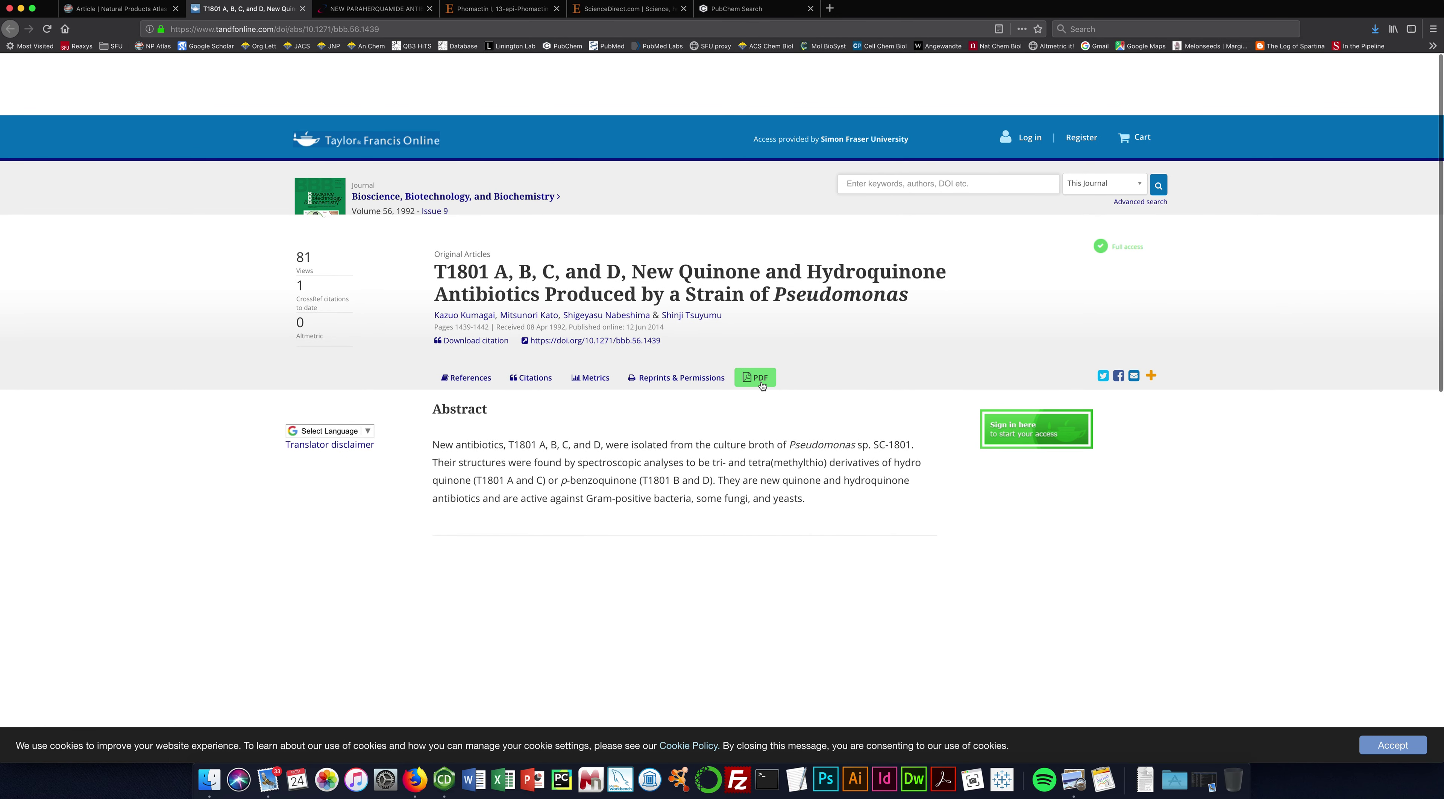
Download the T1801 A, B, C, and D article as a PDF and show the recent downloads.
{"action": "left_click", "coordinate": [773, 387]}
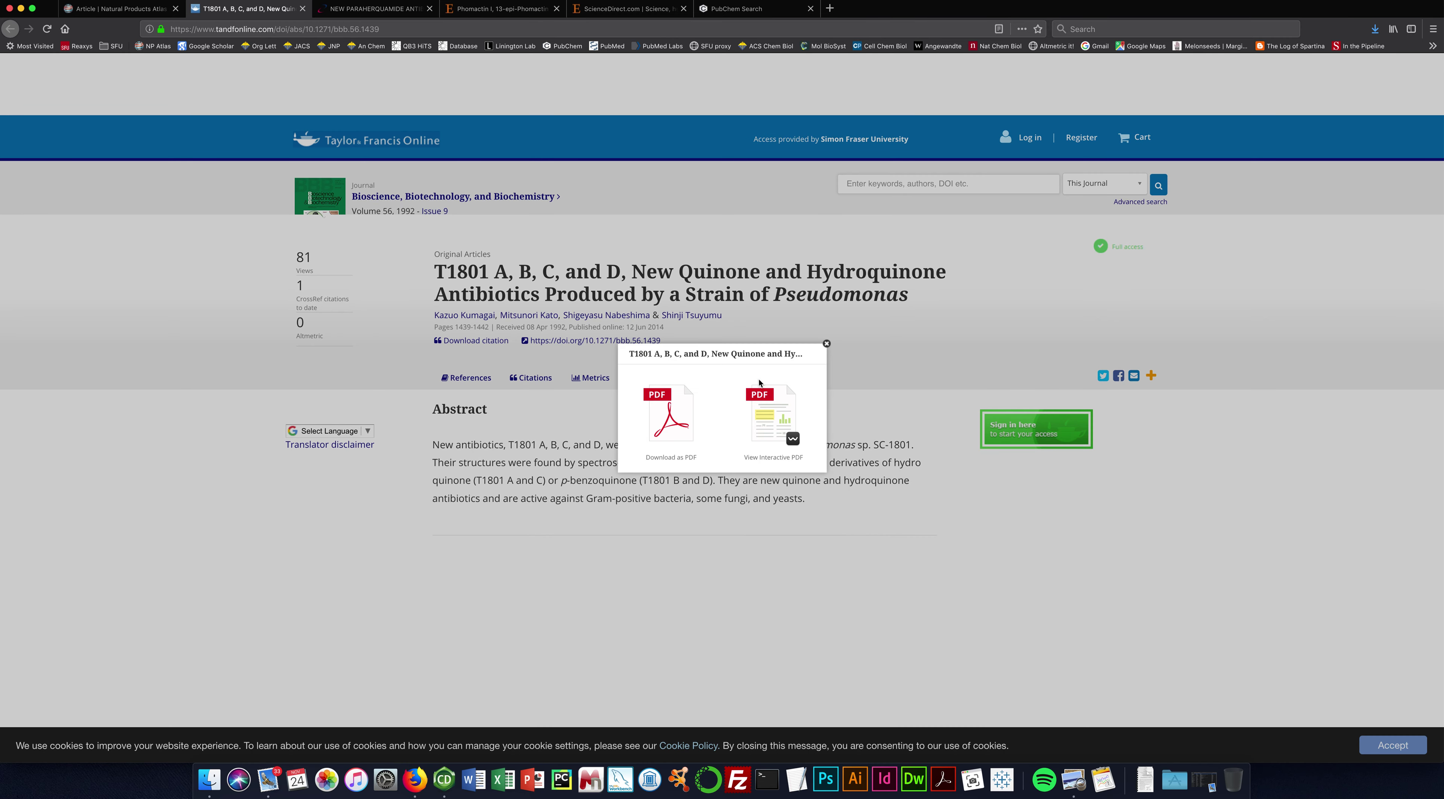
{"action": "left_click", "coordinate": [672, 416]}
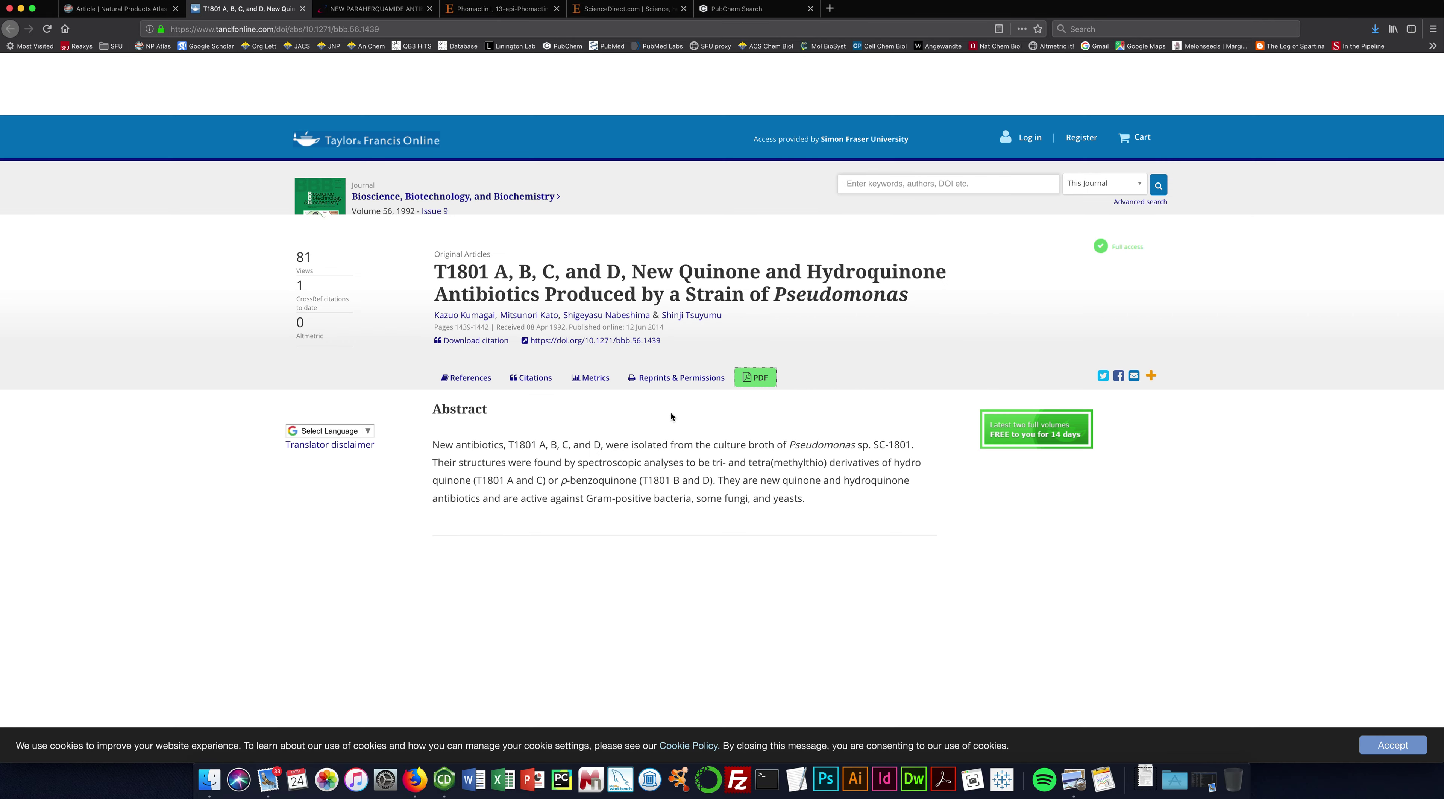
{"action": "left_click", "coordinate": [1146, 787]}
Inspect the T1801 A–D structures in Fig. 5 on page 5 of the PDF, then close Preview.
{"action": "left_click", "coordinate": [1145, 736]}
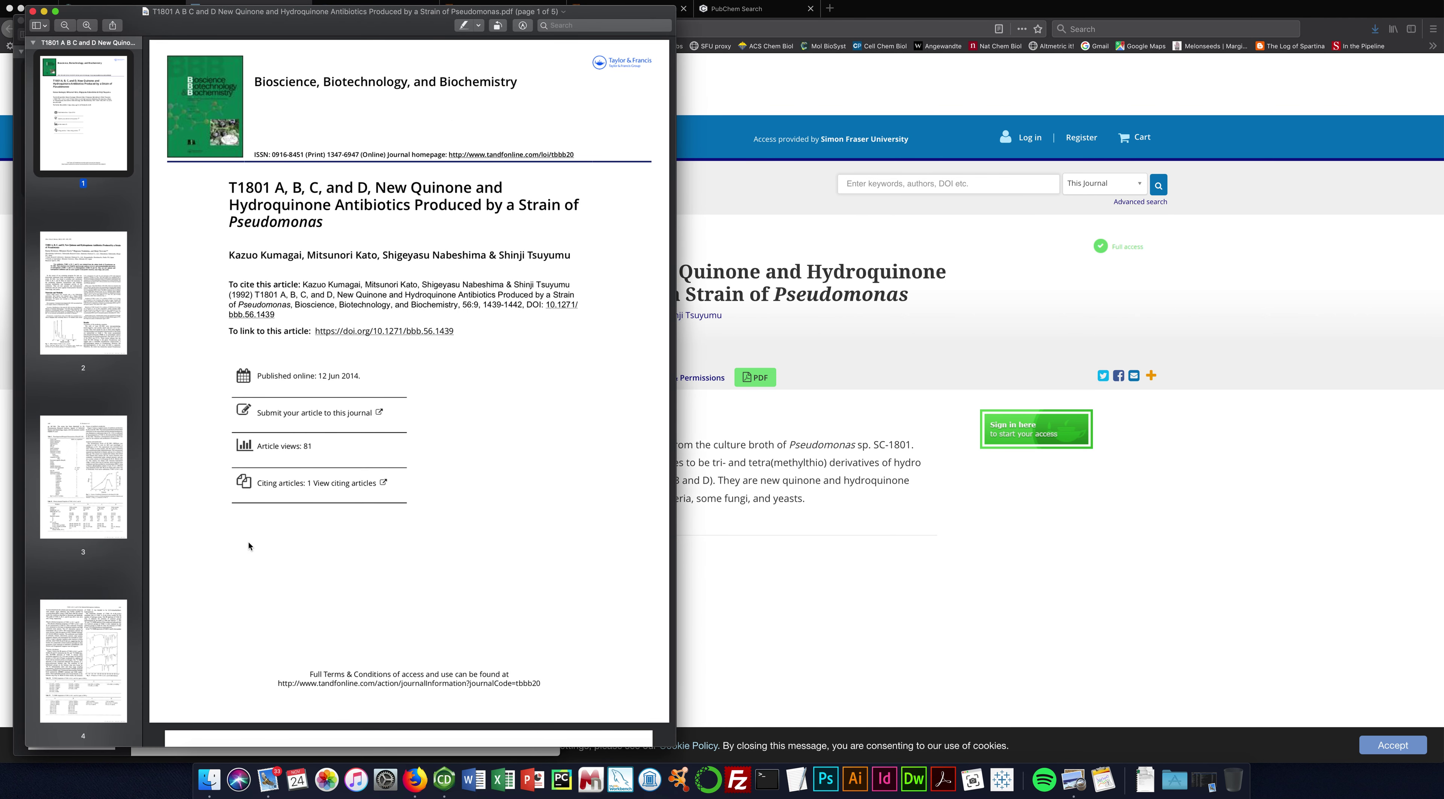
{"action": "scroll", "coordinate": [84, 393], "scroll_direction": "down", "scroll_amount": 5}
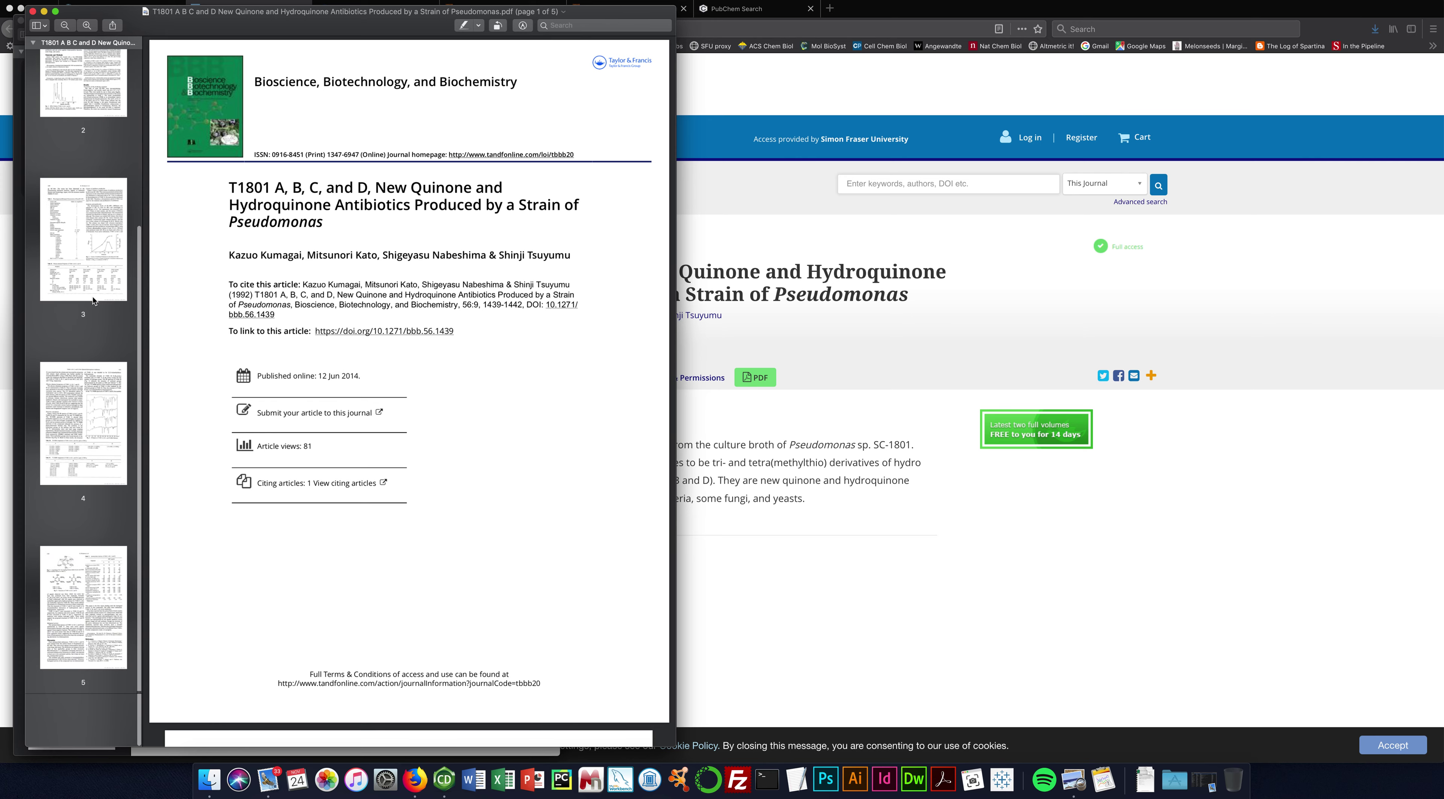
{"action": "left_click", "coordinate": [87, 652]}
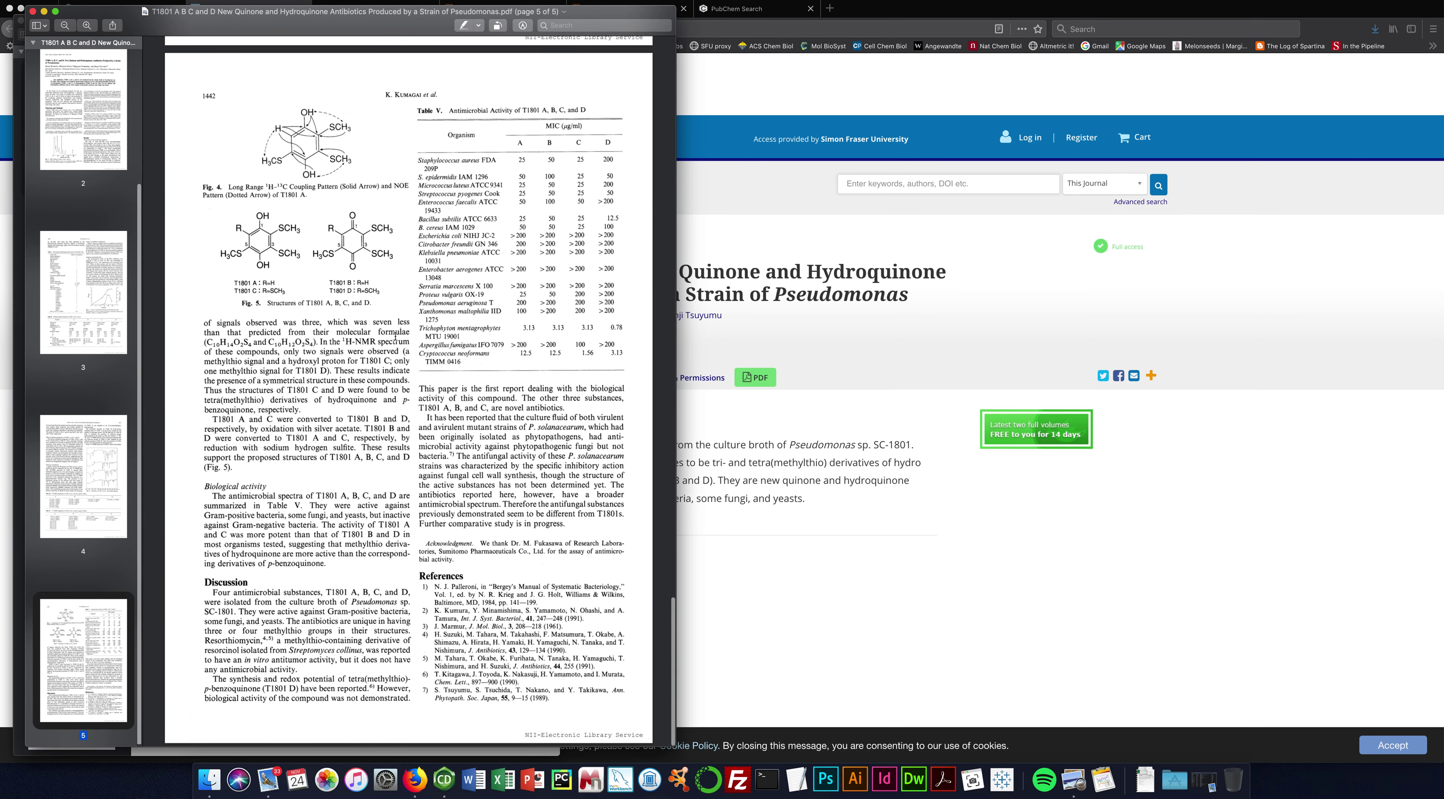
{"action": "scroll", "coordinate": [316, 294], "scroll_direction": "up", "scroll_amount": 5}
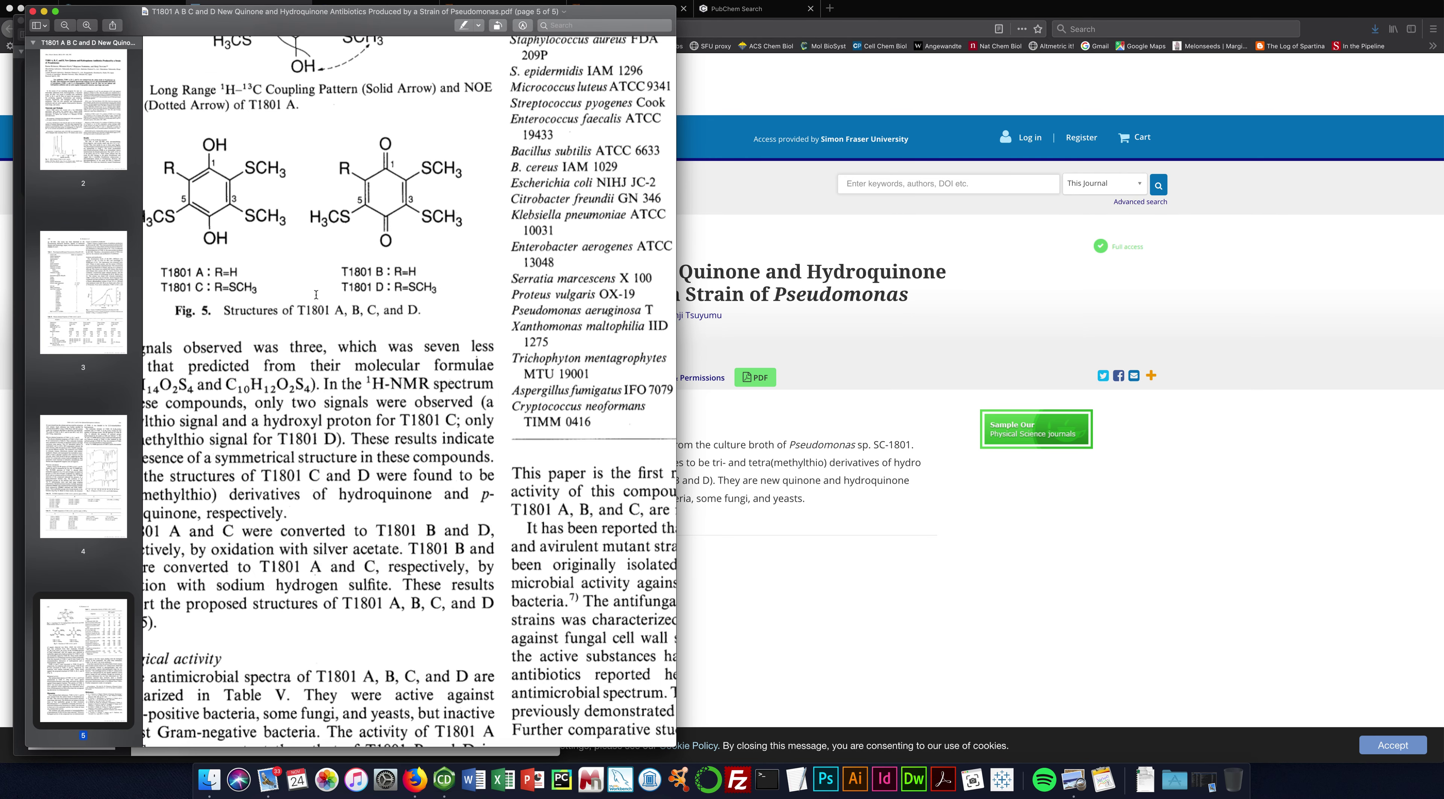
{"action": "scroll", "coordinate": [317, 295], "scroll_direction": "up", "scroll_amount": 3}
{"action": "scroll", "coordinate": [317, 294], "scroll_direction": "left", "scroll_amount": 3}
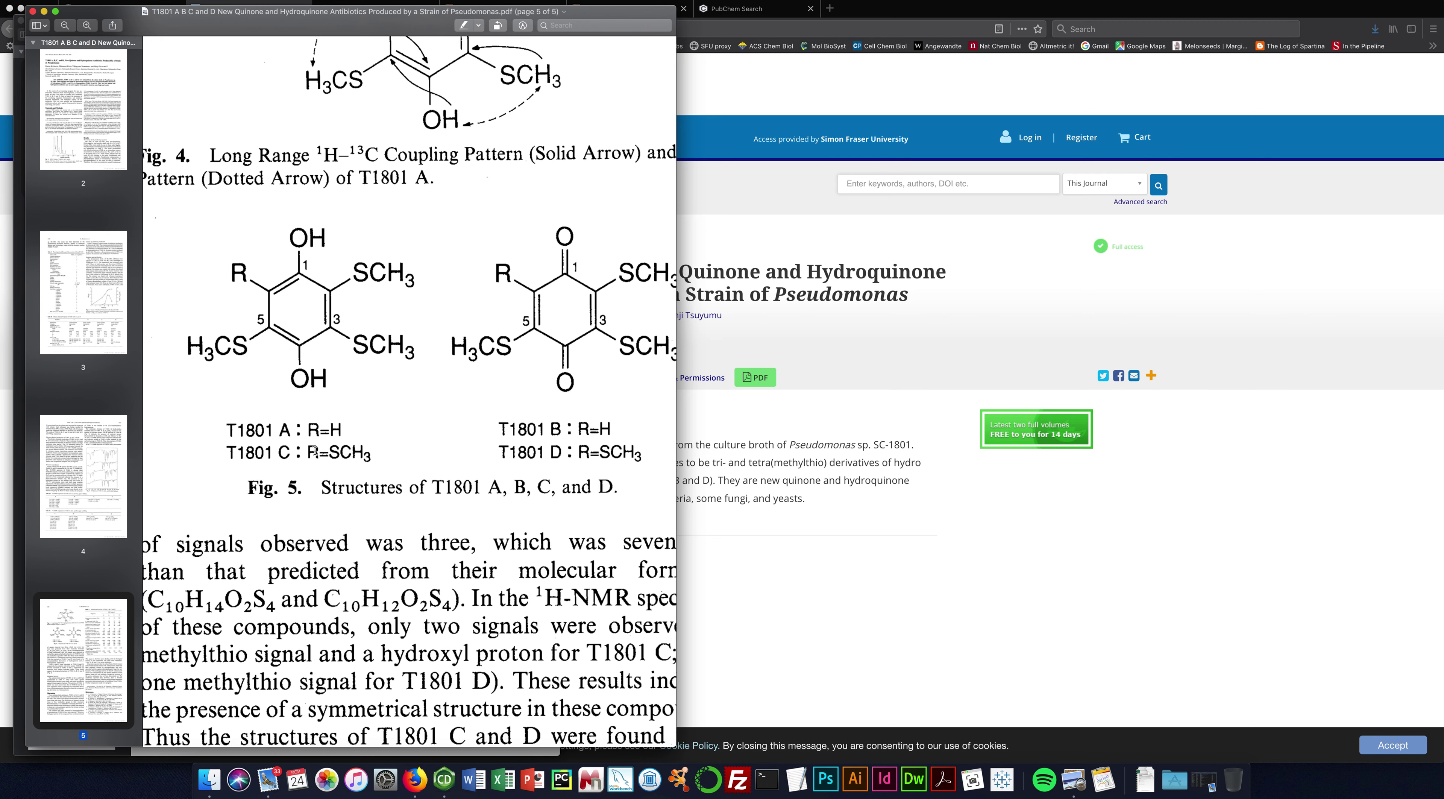
{"action": "left_click", "coordinate": [821, 558]}
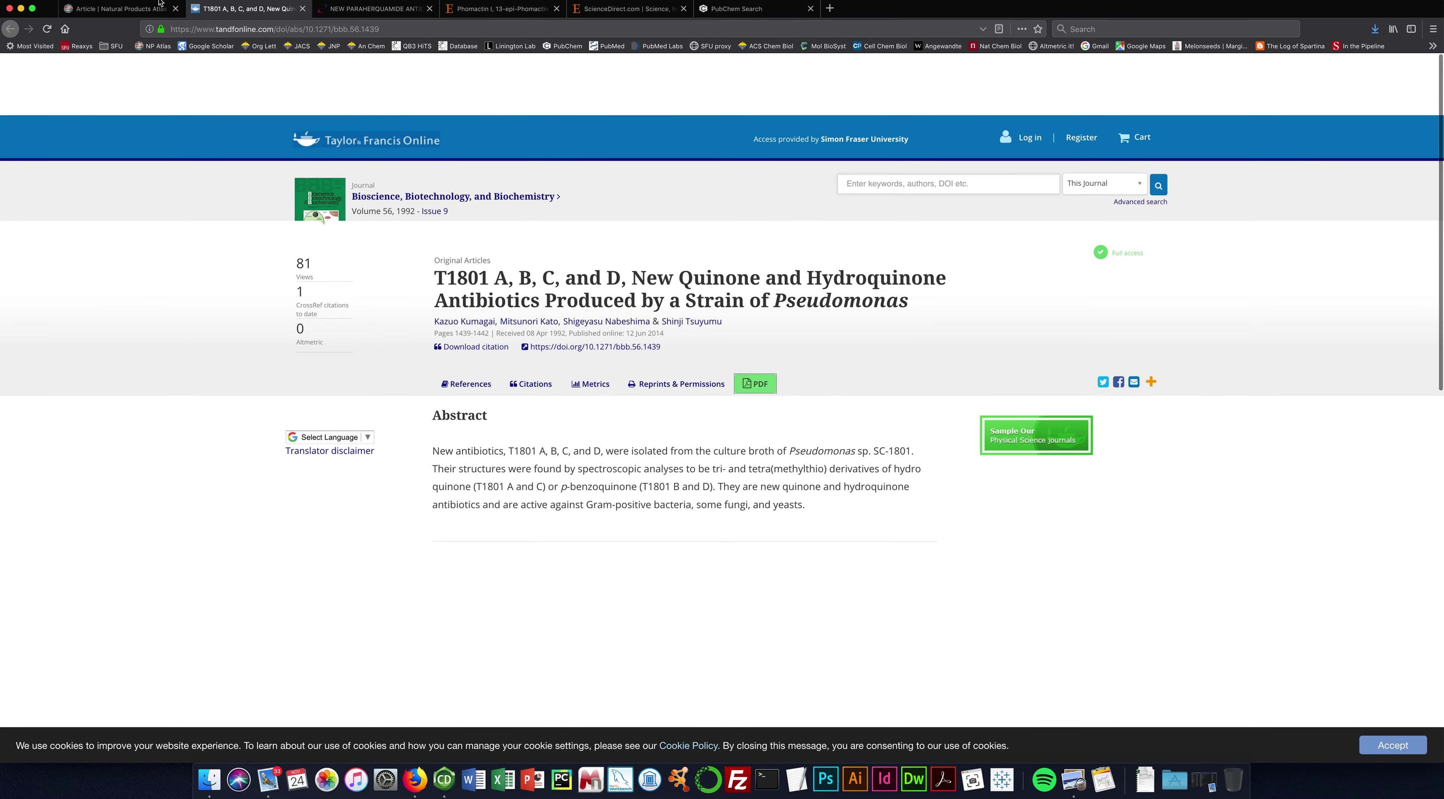
Delete the previous structure from the ChemDraw drawing.
{"action": "left_click", "coordinate": [130, 10]}
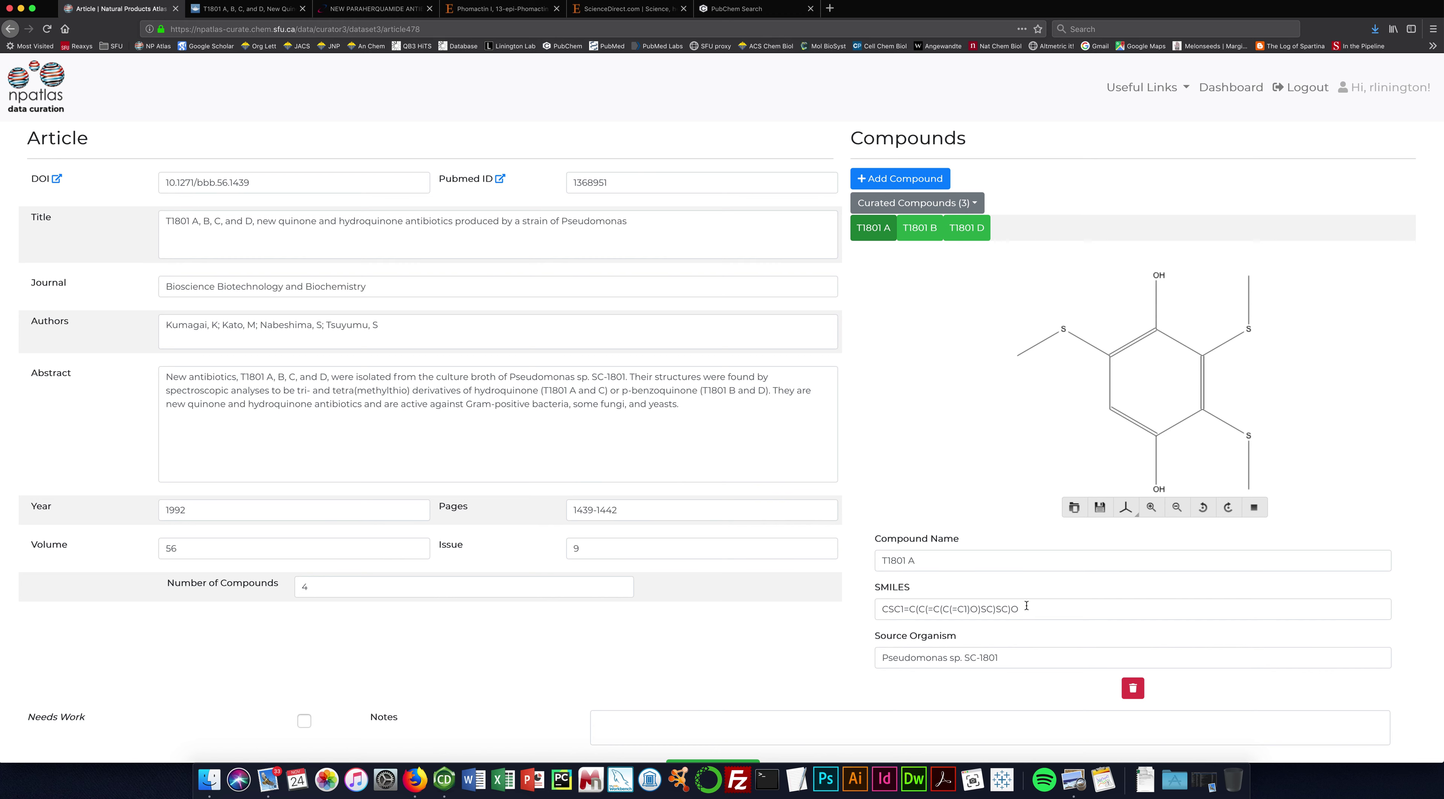
{"action": "left_click_drag", "start_coordinate": [1026, 608], "coordinate": [856, 606]}
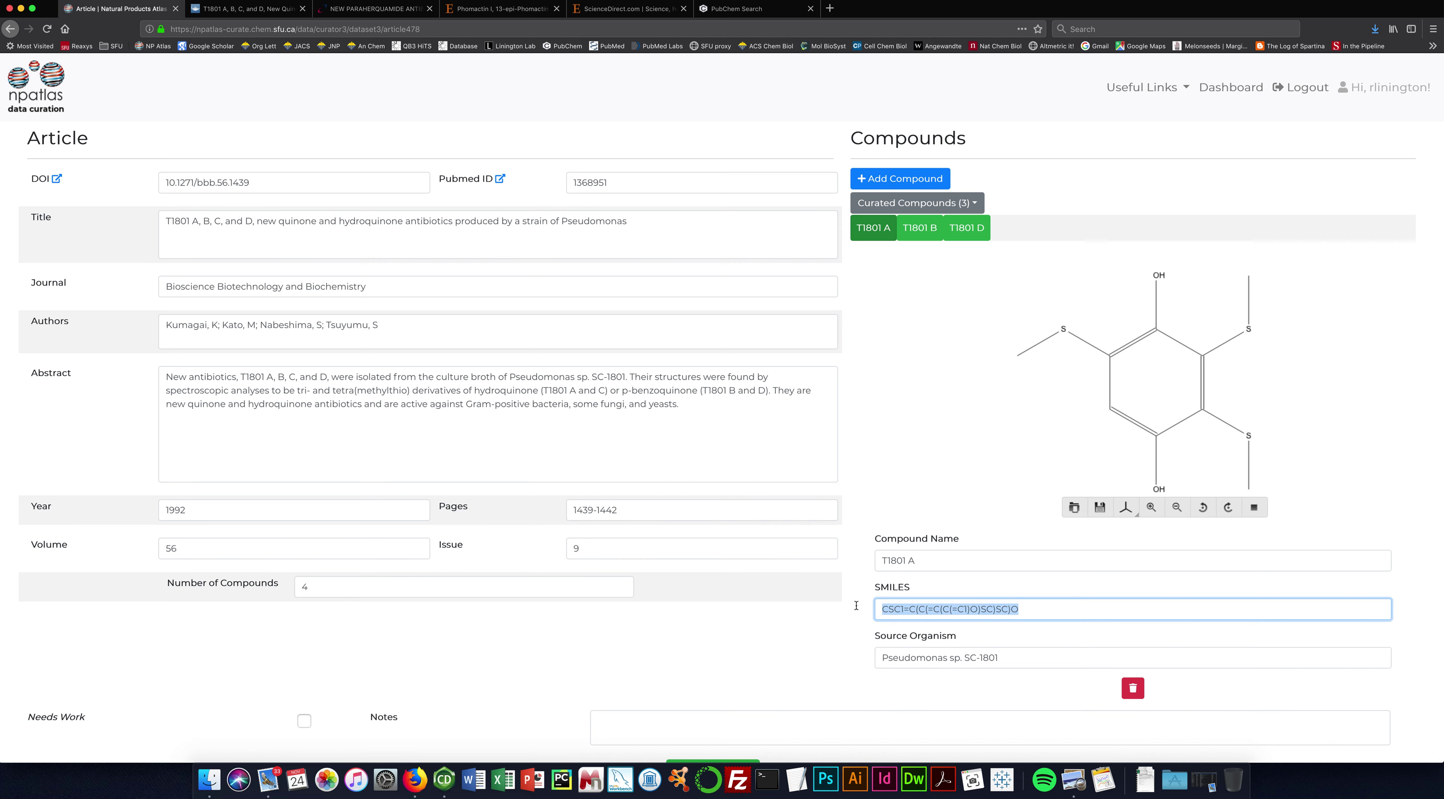
{"action": "key", "text": "super+Tab"}
{"action": "key", "text": "super+Tab"}
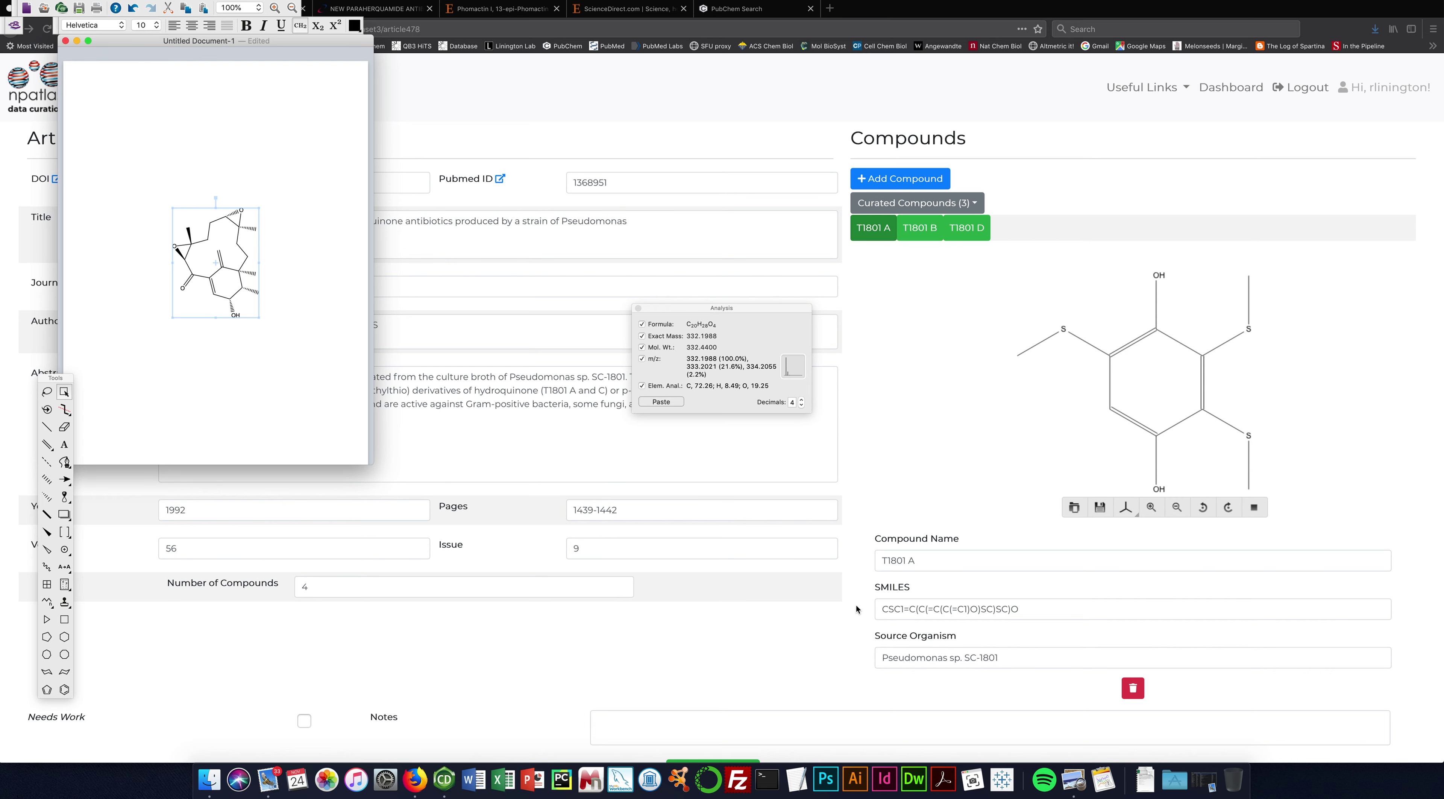
{"action": "key", "text": "Delete"}
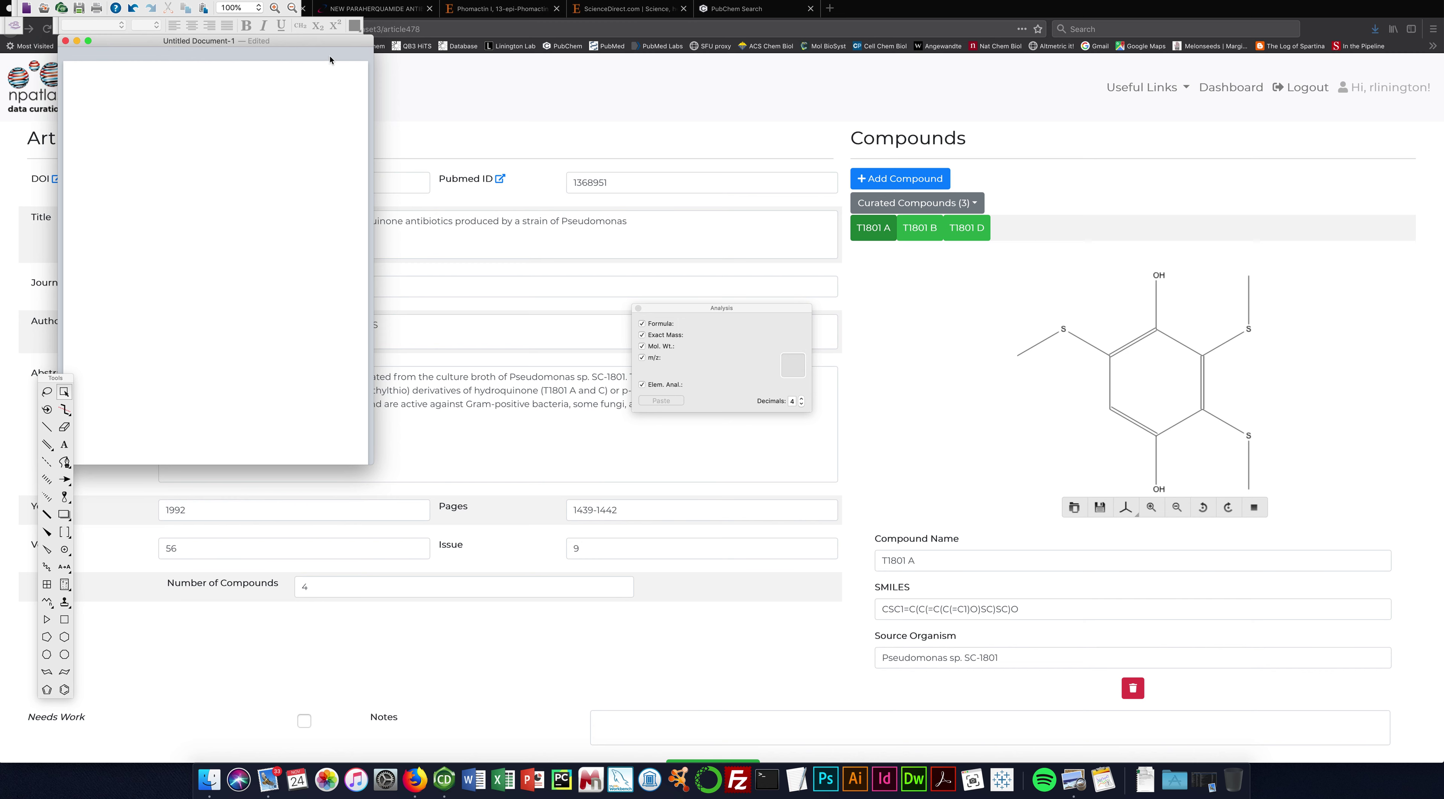
Paste T1801 A's SMILES into ChemDraw as a structure, then bring the paper's Fig. 5 forward.
{"action": "left_click", "coordinate": [1031, 607]}
{"action": "left_click_drag", "start_coordinate": [1031, 608], "coordinate": [862, 607]}
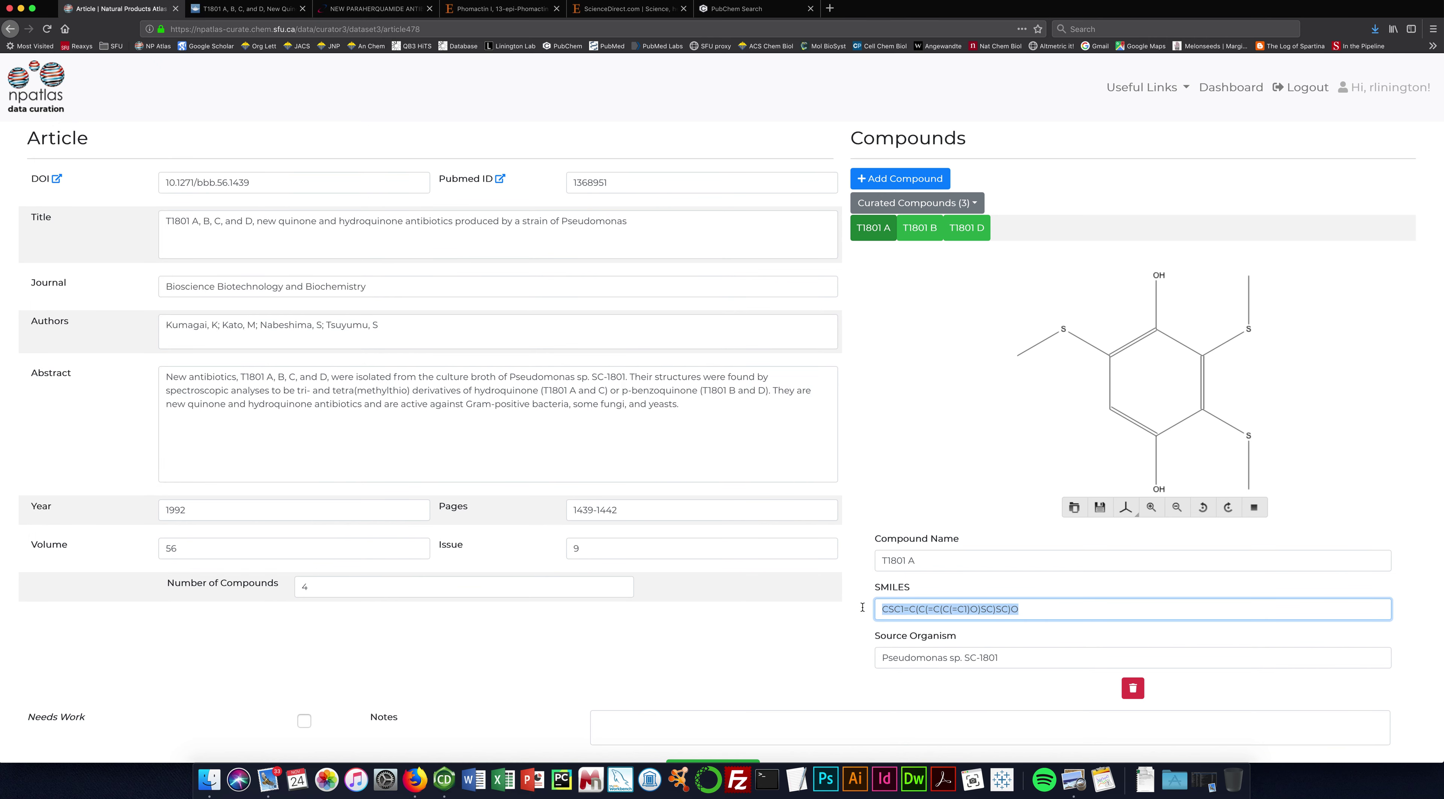
{"action": "key", "text": "super+Tab"}
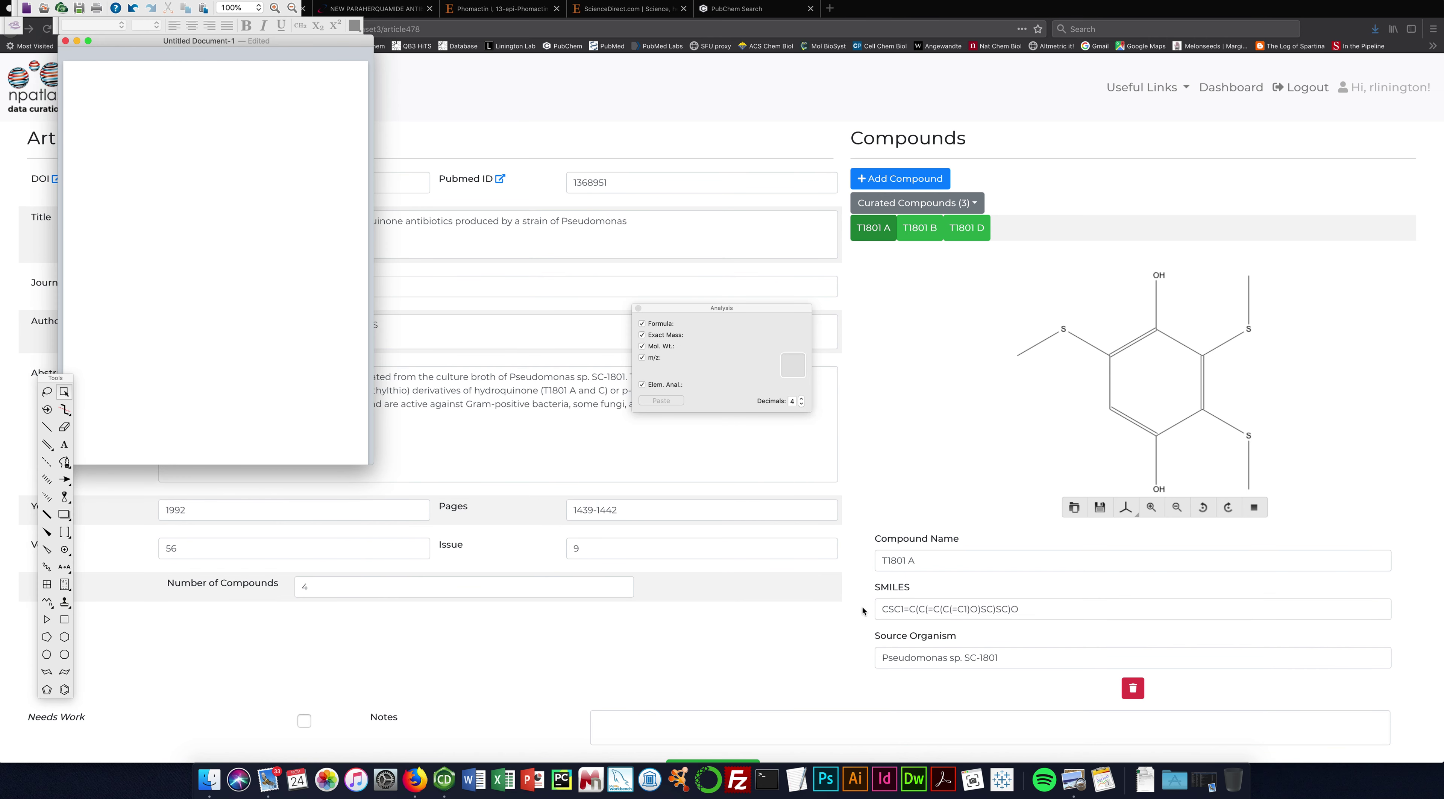
{"action": "key", "text": "super+v"}
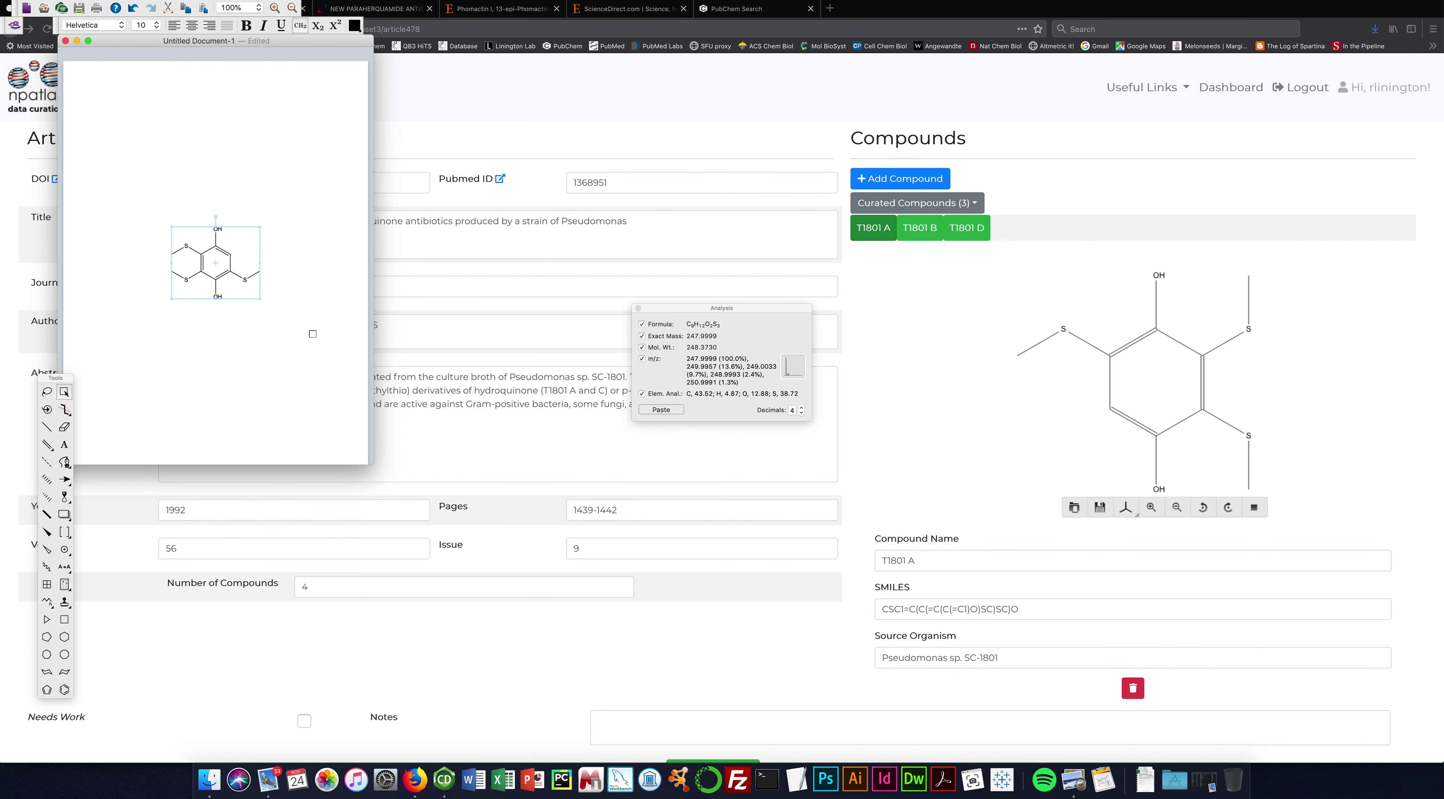
{"action": "left_click", "coordinate": [300, 334]}
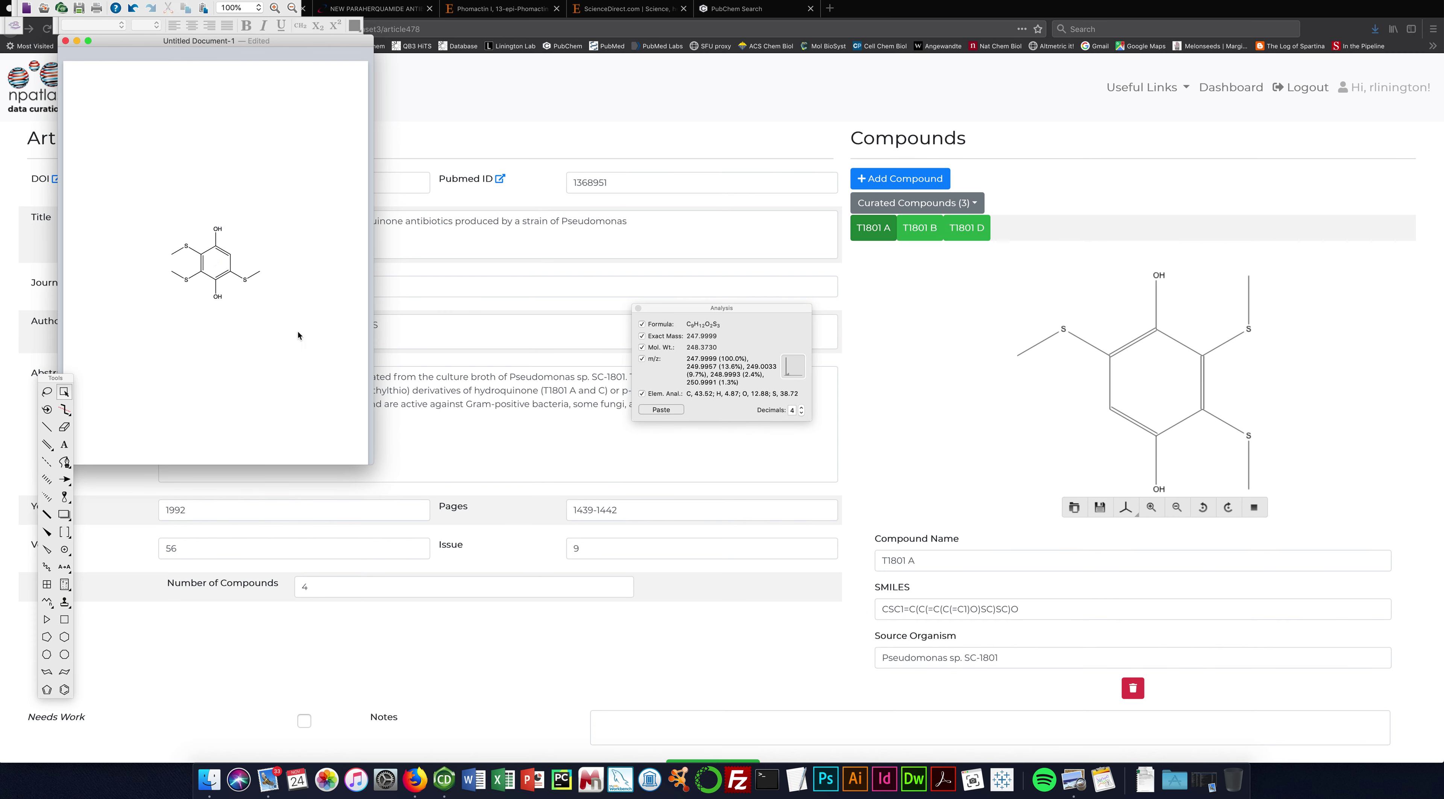
{"action": "key", "text": "super+Tab"}
{"action": "key", "text": "super+Tab"}
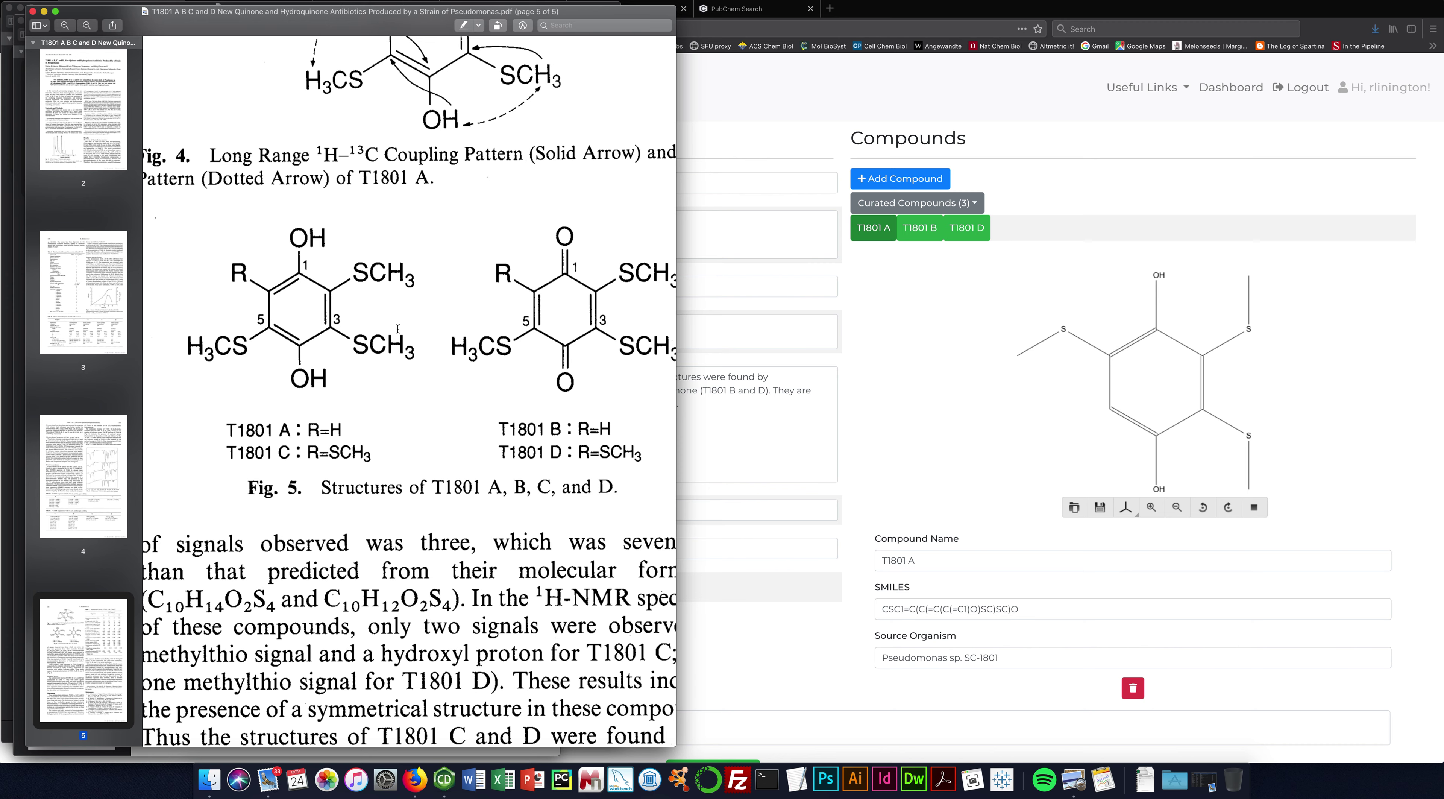
Add a fourth methylthio group to the upper-right ring carbon, giving C10H14O2S4.
{"action": "key", "text": "super+Tab"}
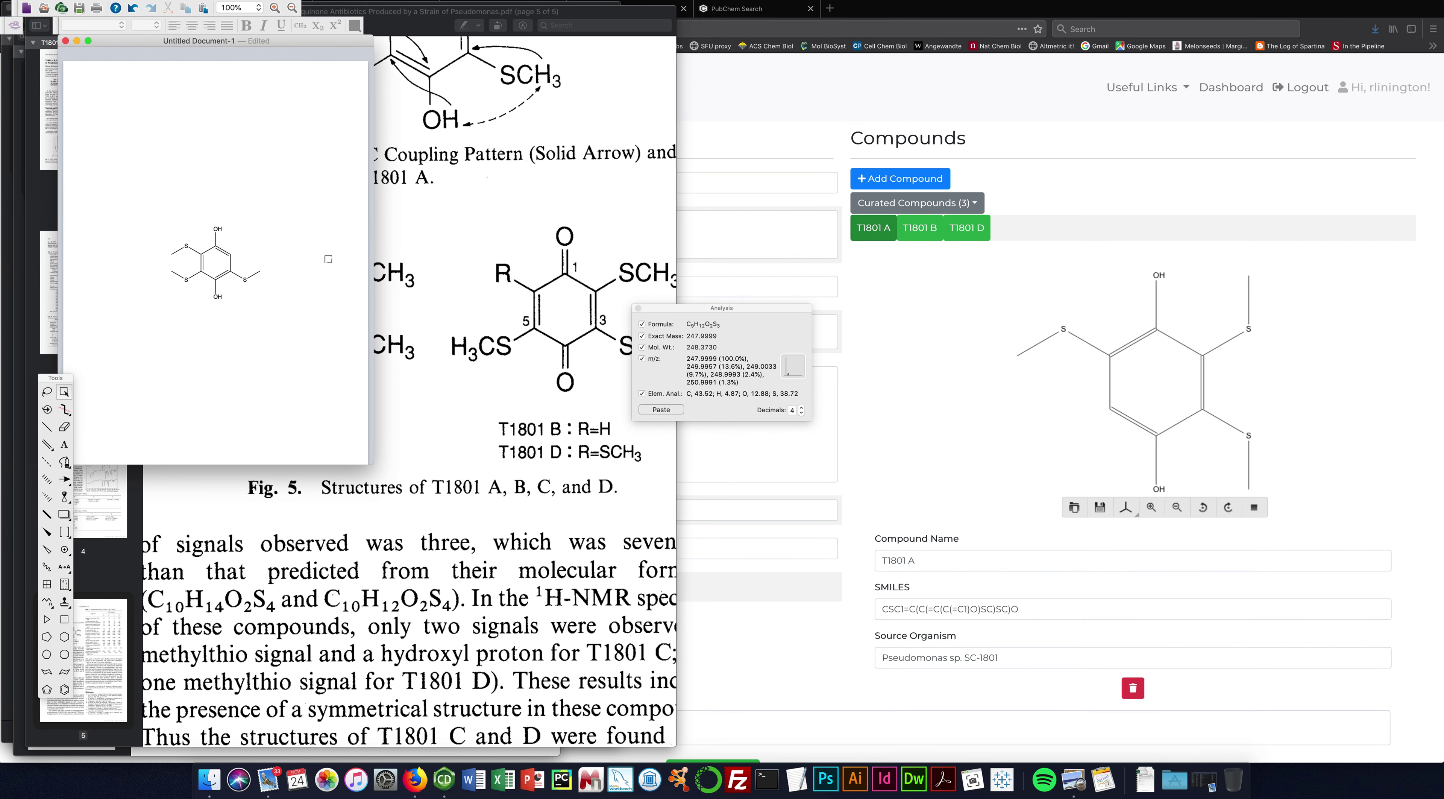
{"action": "left_click", "coordinate": [48, 428]}
{"action": "left_click_drag", "start_coordinate": [229, 254], "coordinate": [244, 246]}
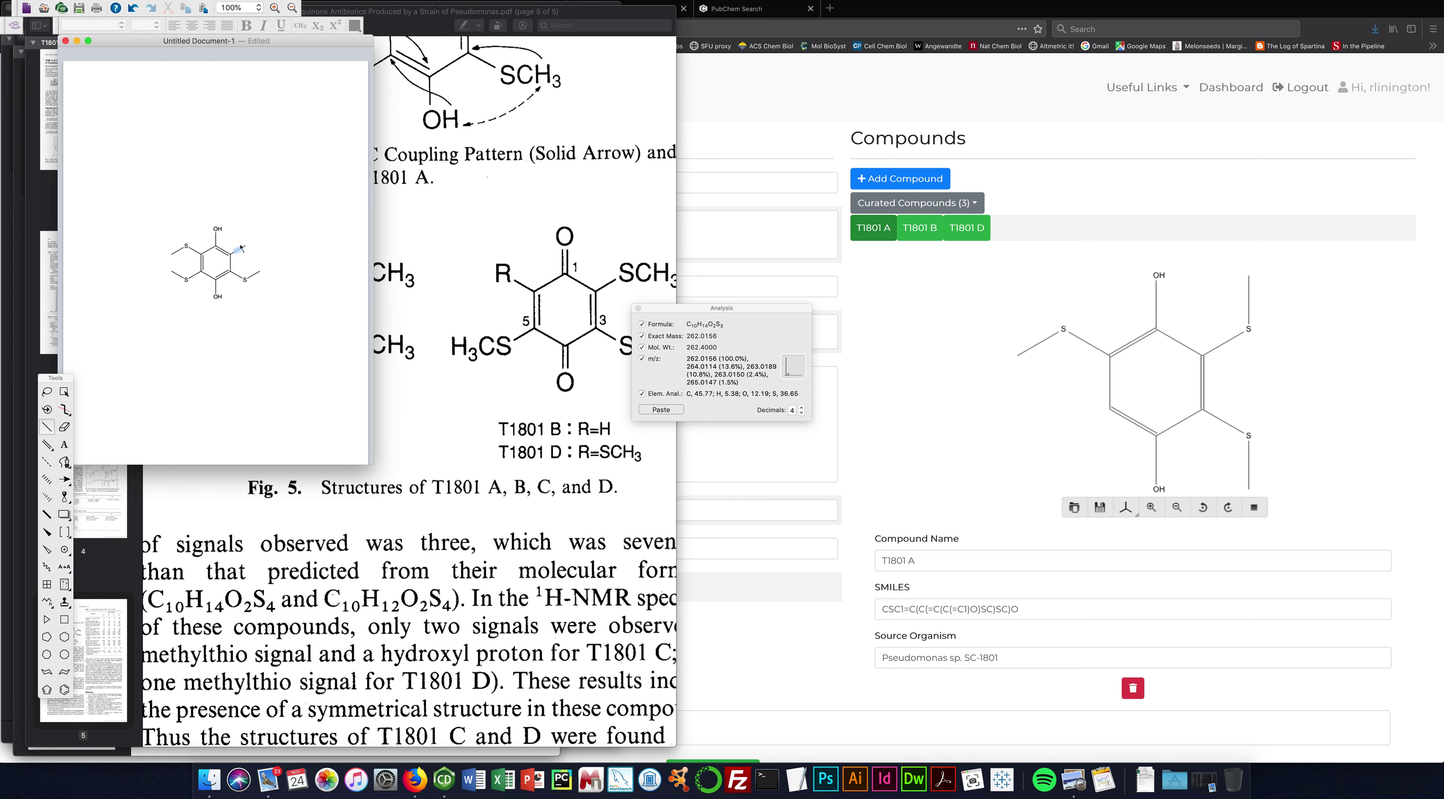
{"action": "left_click", "coordinate": [246, 246]}
{"action": "key", "text": "s"}
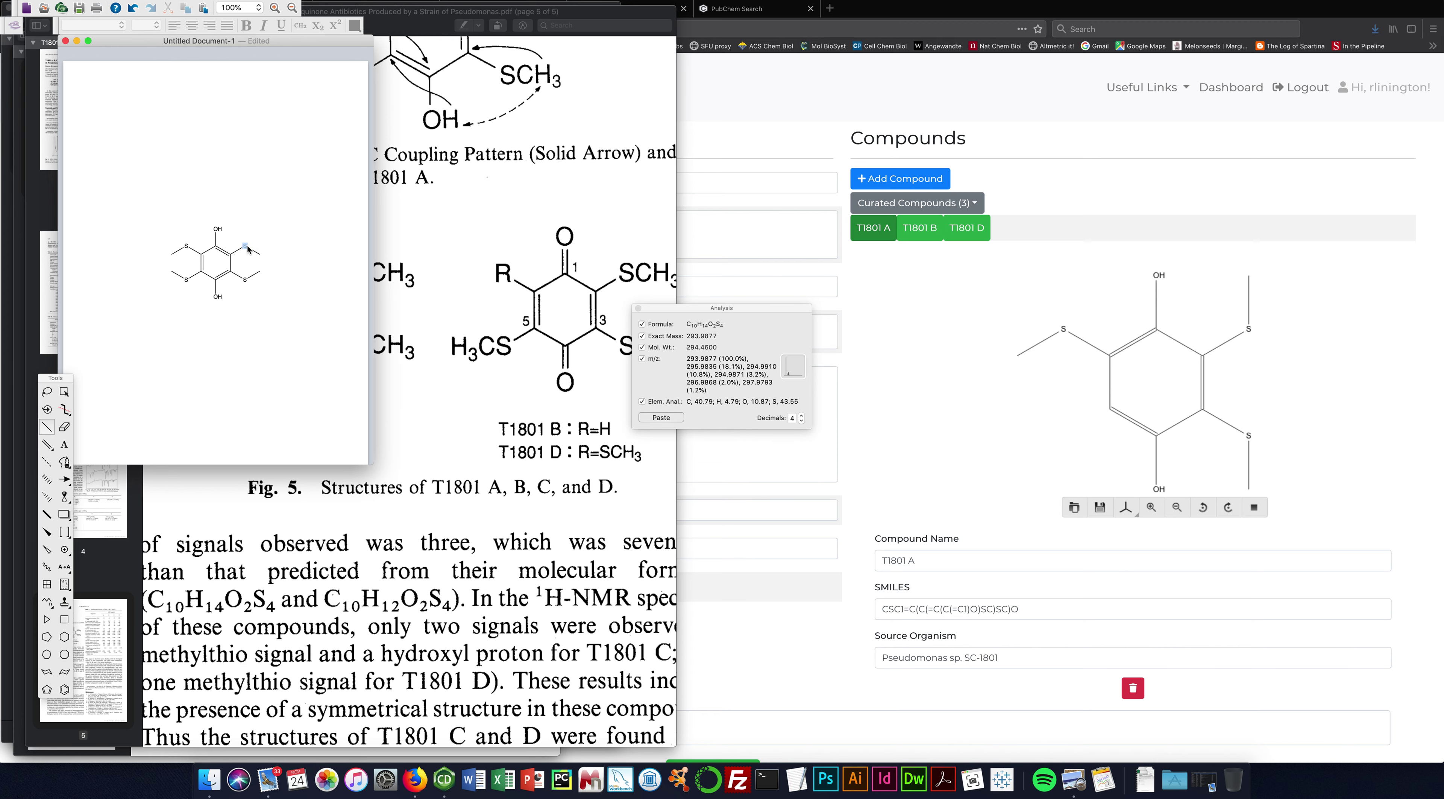
Copy the whole T1801 C structure as a SMILES string and return to the curation page.
{"action": "left_click", "coordinate": [64, 394]}
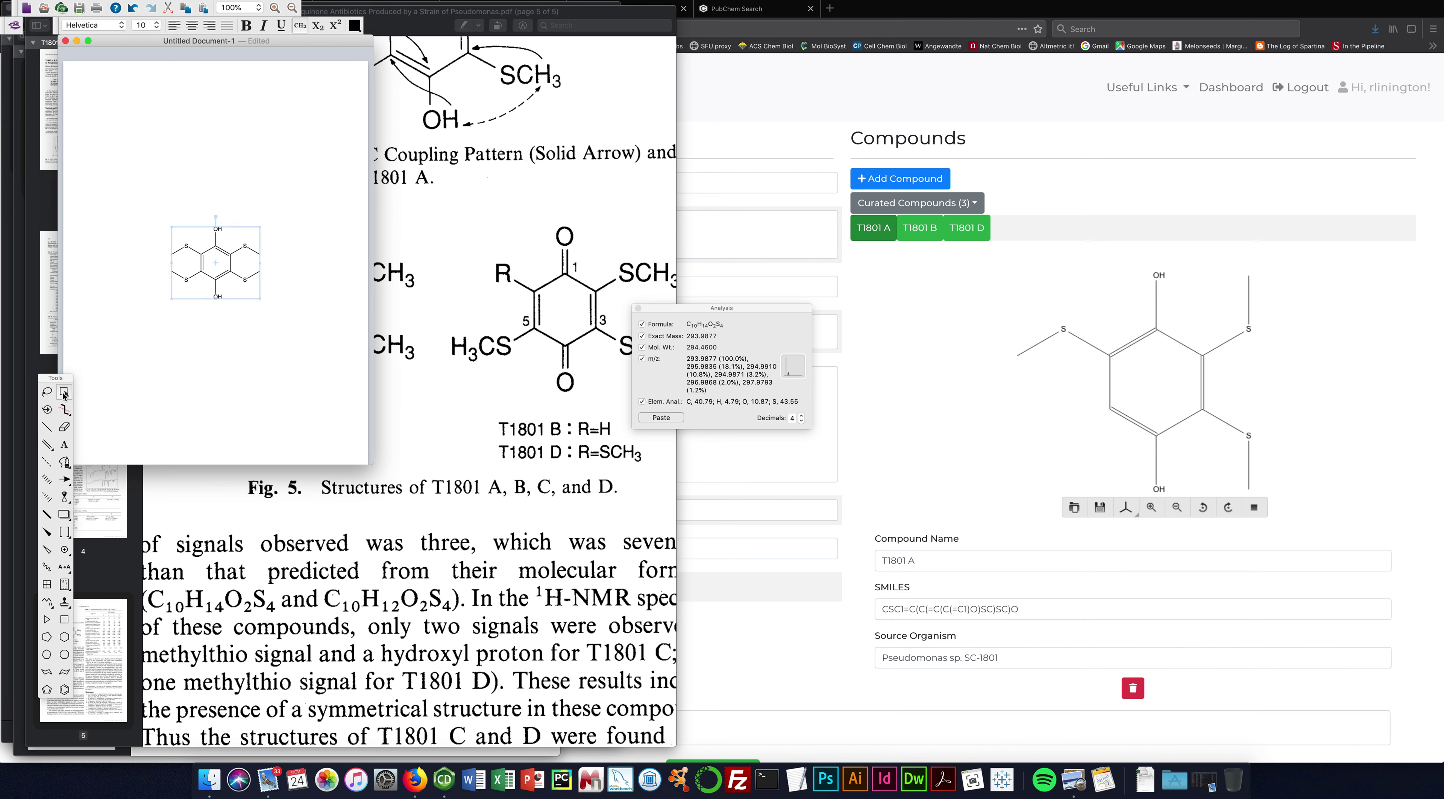
{"action": "left_click", "coordinate": [174, 2]}
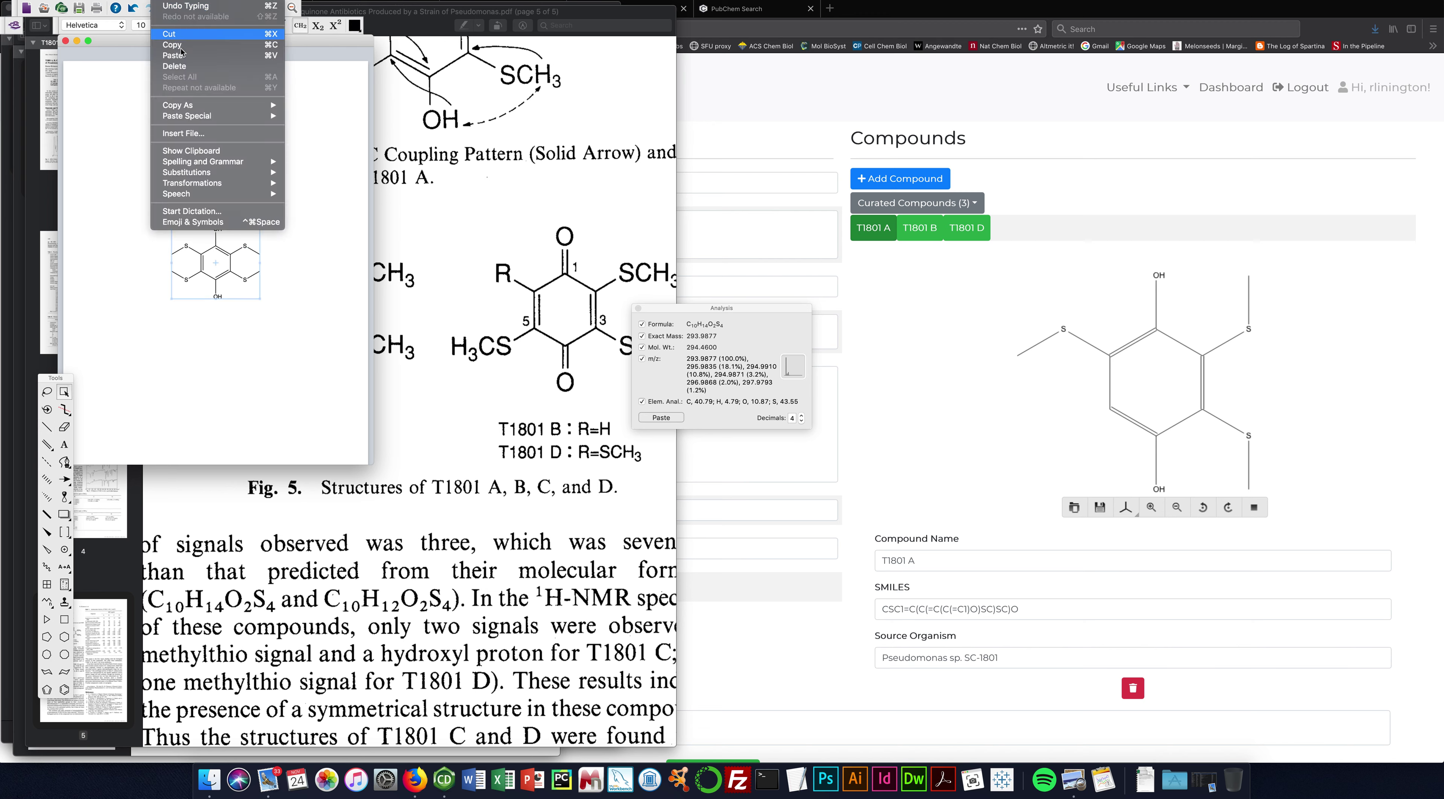
{"action": "mouse_move", "coordinate": [213, 110]}
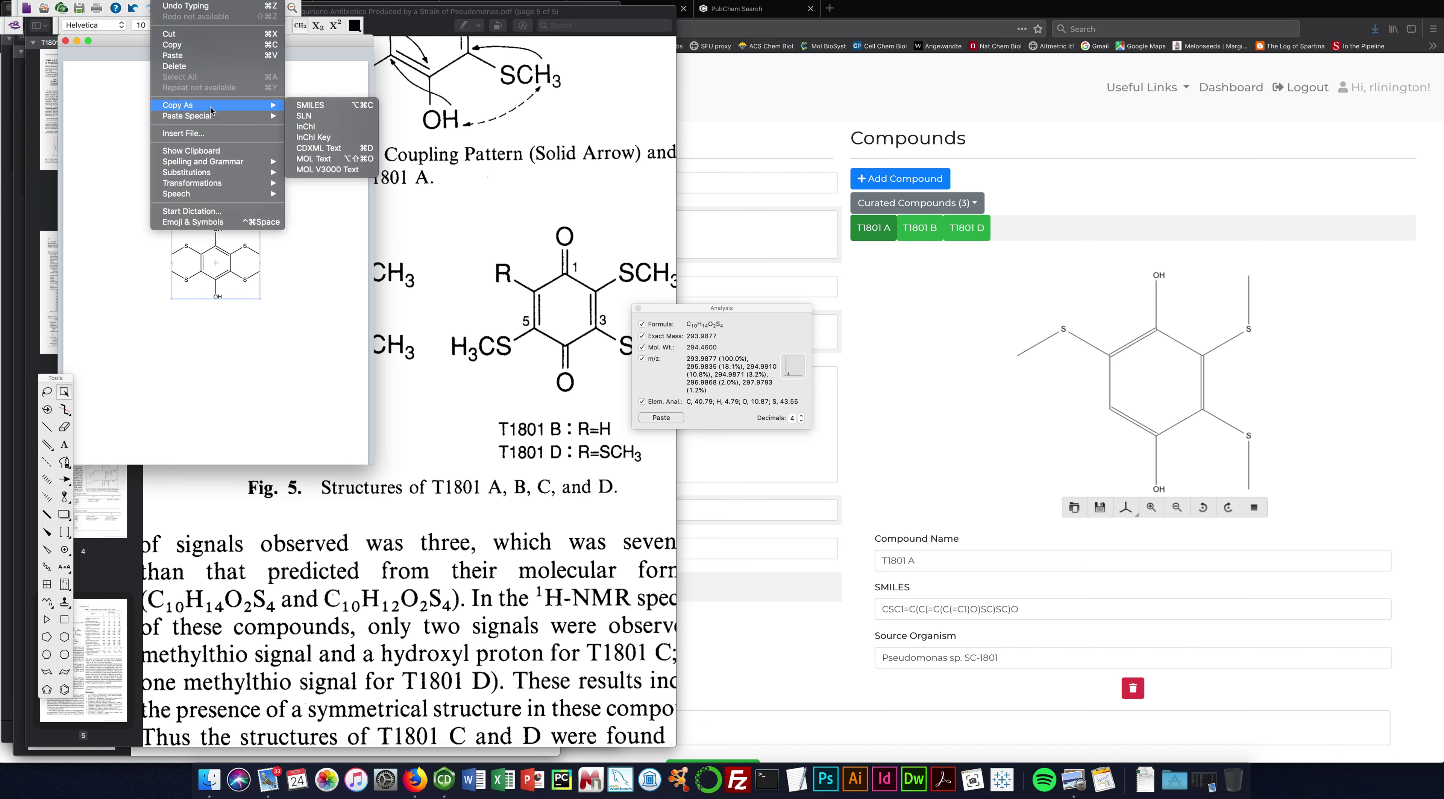
{"action": "left_click", "coordinate": [303, 107]}
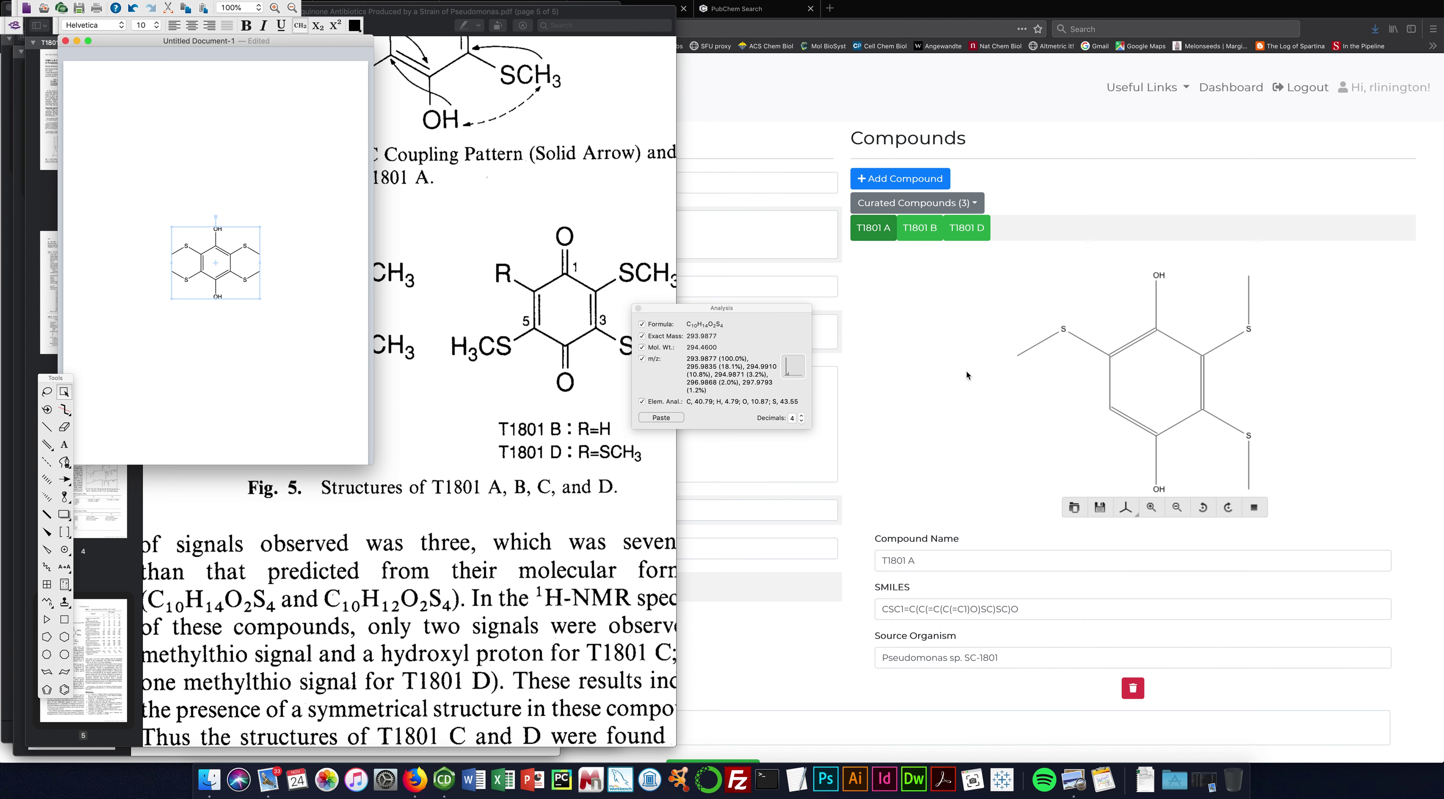
{"action": "left_click", "coordinate": [896, 329]}
{"action": "key", "text": "super+a"}
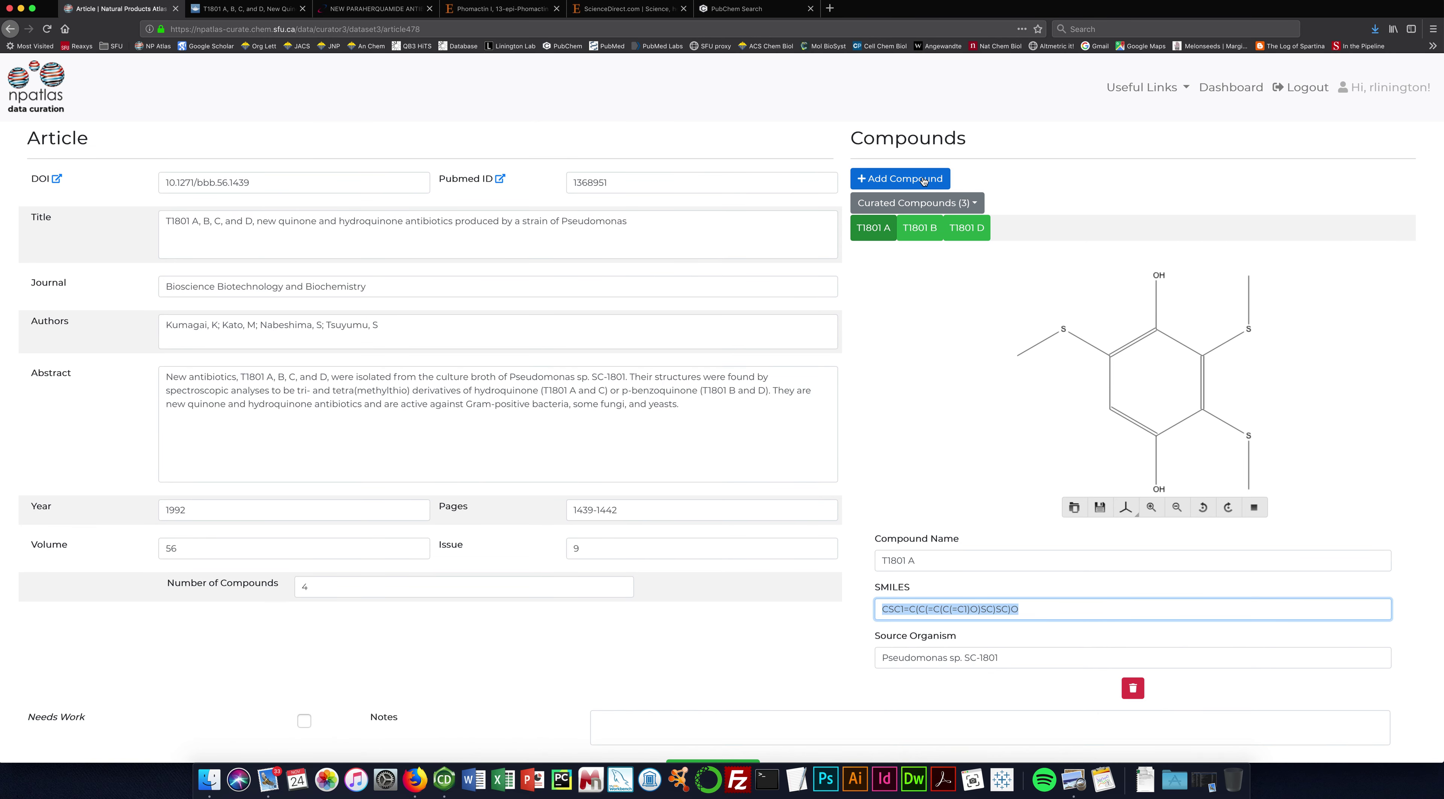
Add a new compound entry with SMILES CSC1=C(O)C(SC)=C(SC)C(O)=C1SC.
{"action": "left_click", "coordinate": [924, 178]}
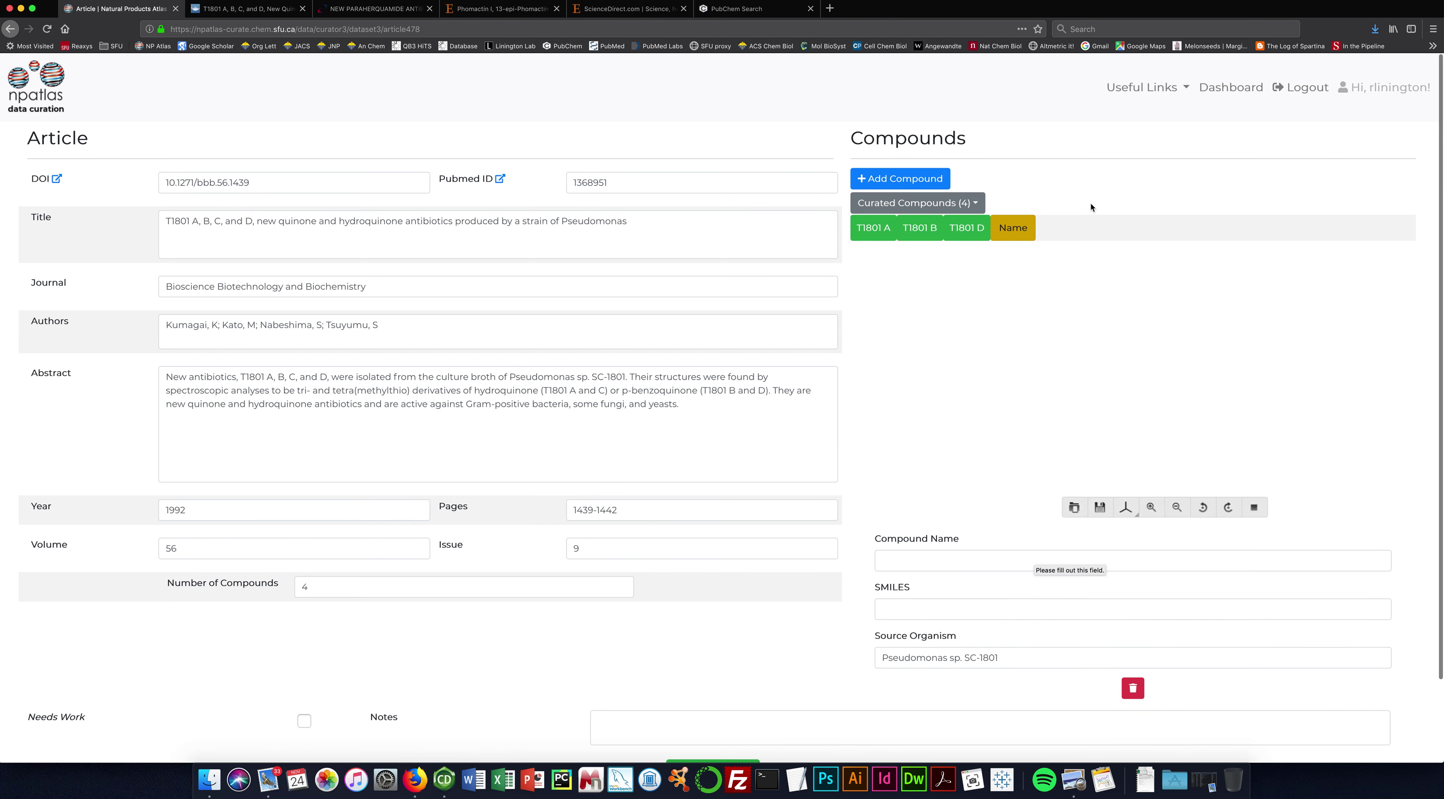
{"action": "left_click", "coordinate": [935, 606]}
{"action": "key", "text": "super+v"}
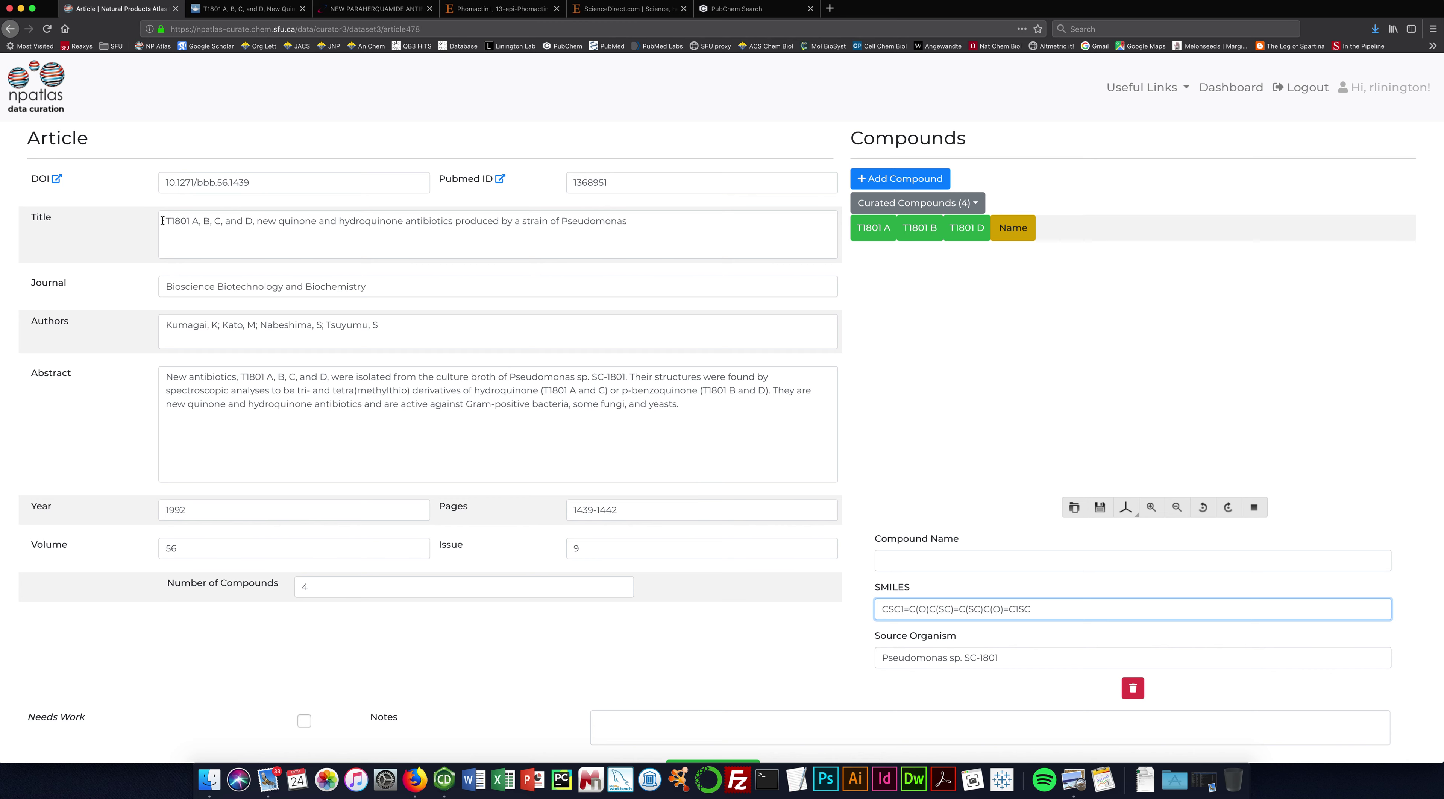
Name the new compound T1801 C.
{"action": "left_click_drag", "start_coordinate": [165, 220], "coordinate": [196, 222]}
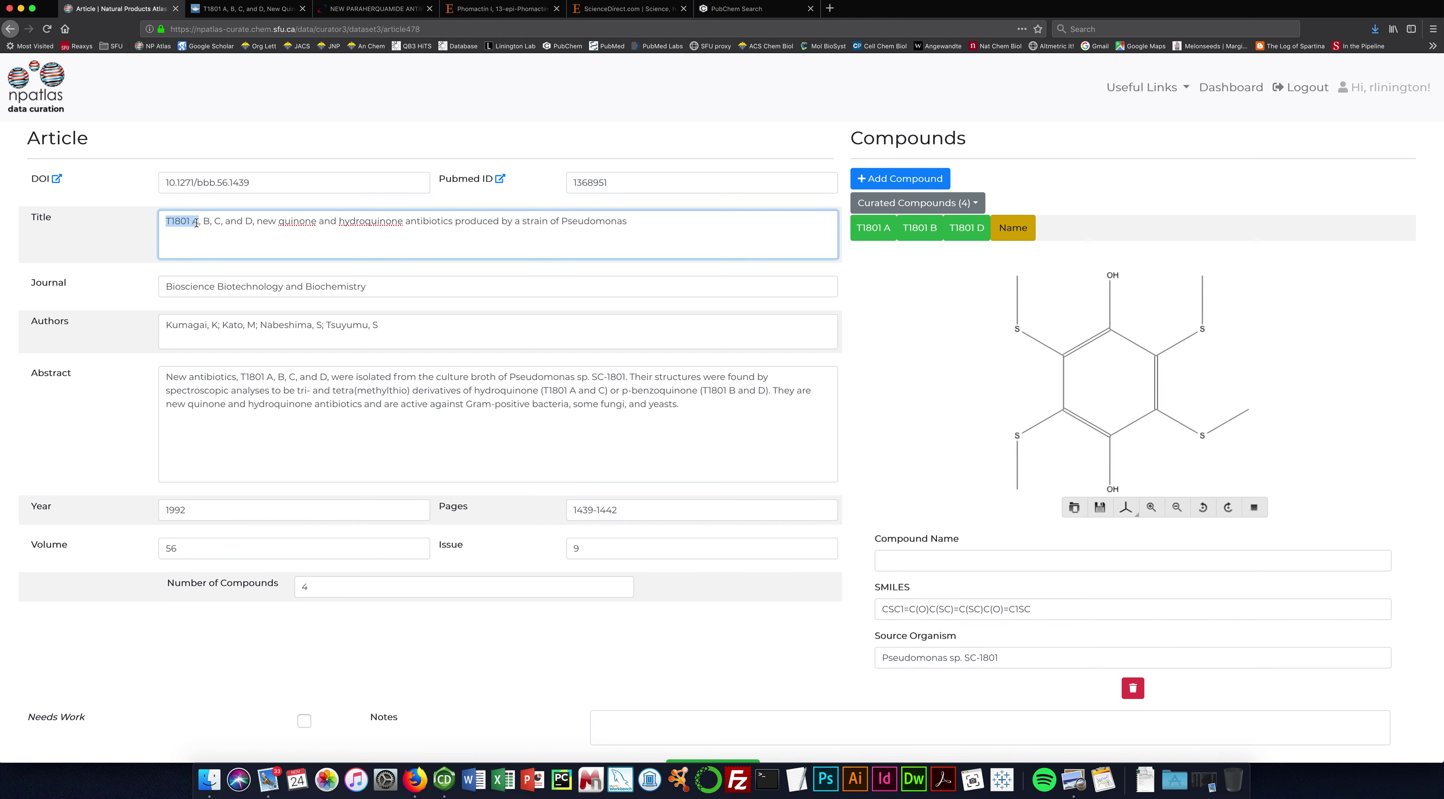
{"action": "key", "text": "ctrl+c"}
{"action": "left_click", "coordinate": [1027, 561]}
{"action": "key", "text": "ctrl+v"}
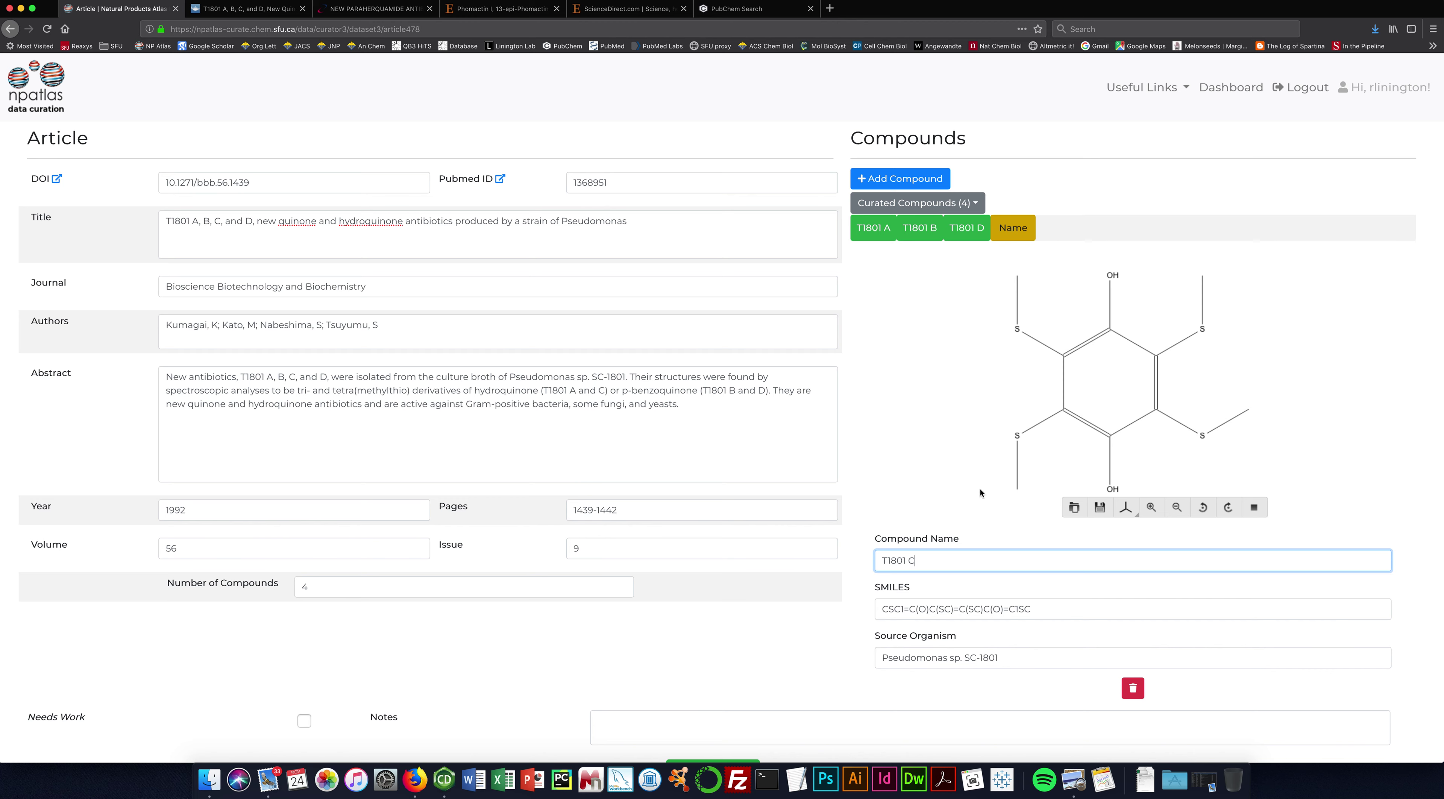
{"action": "left_click", "coordinate": [1042, 613]}
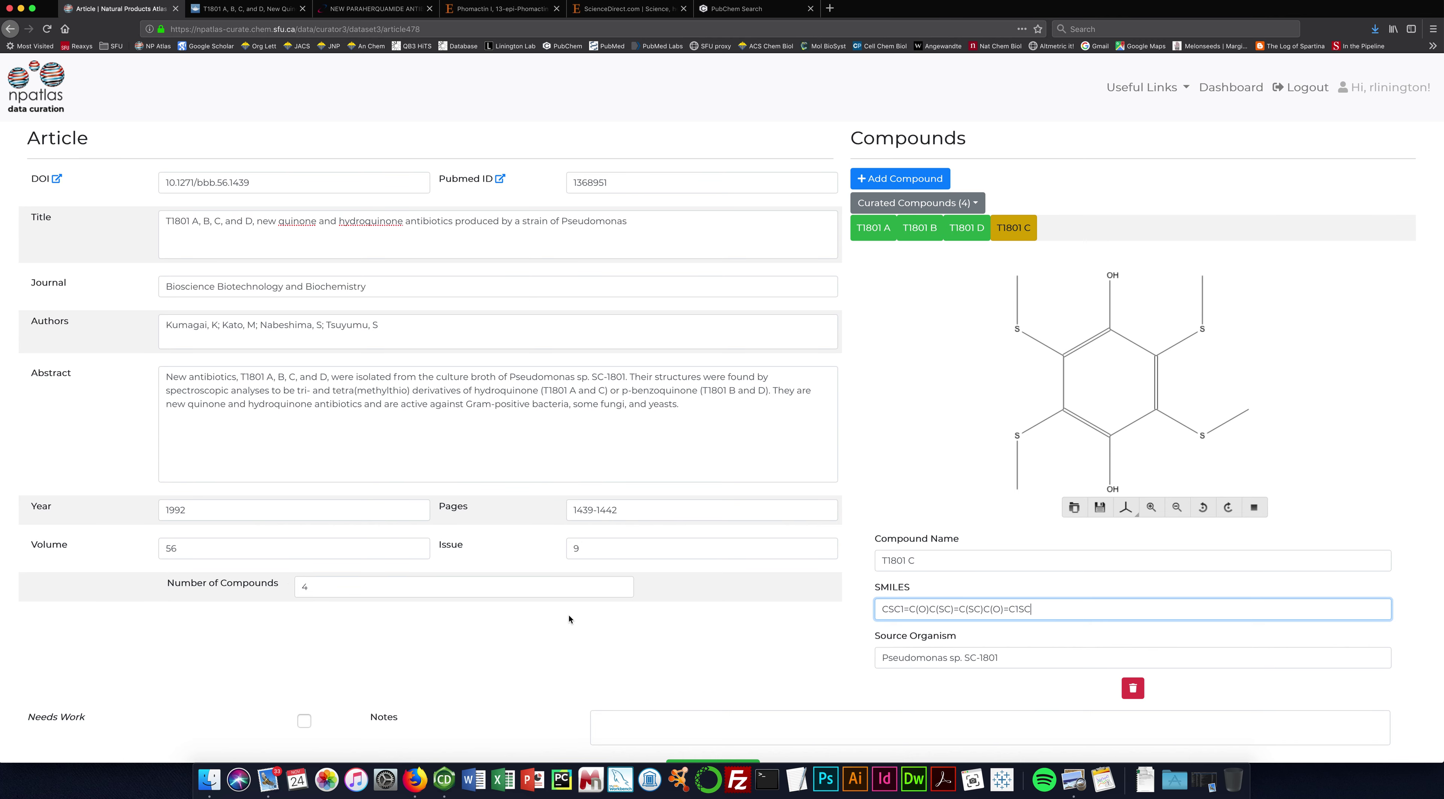
{"action": "scroll", "coordinate": [519, 635], "scroll_direction": "down", "scroll_amount": 3}
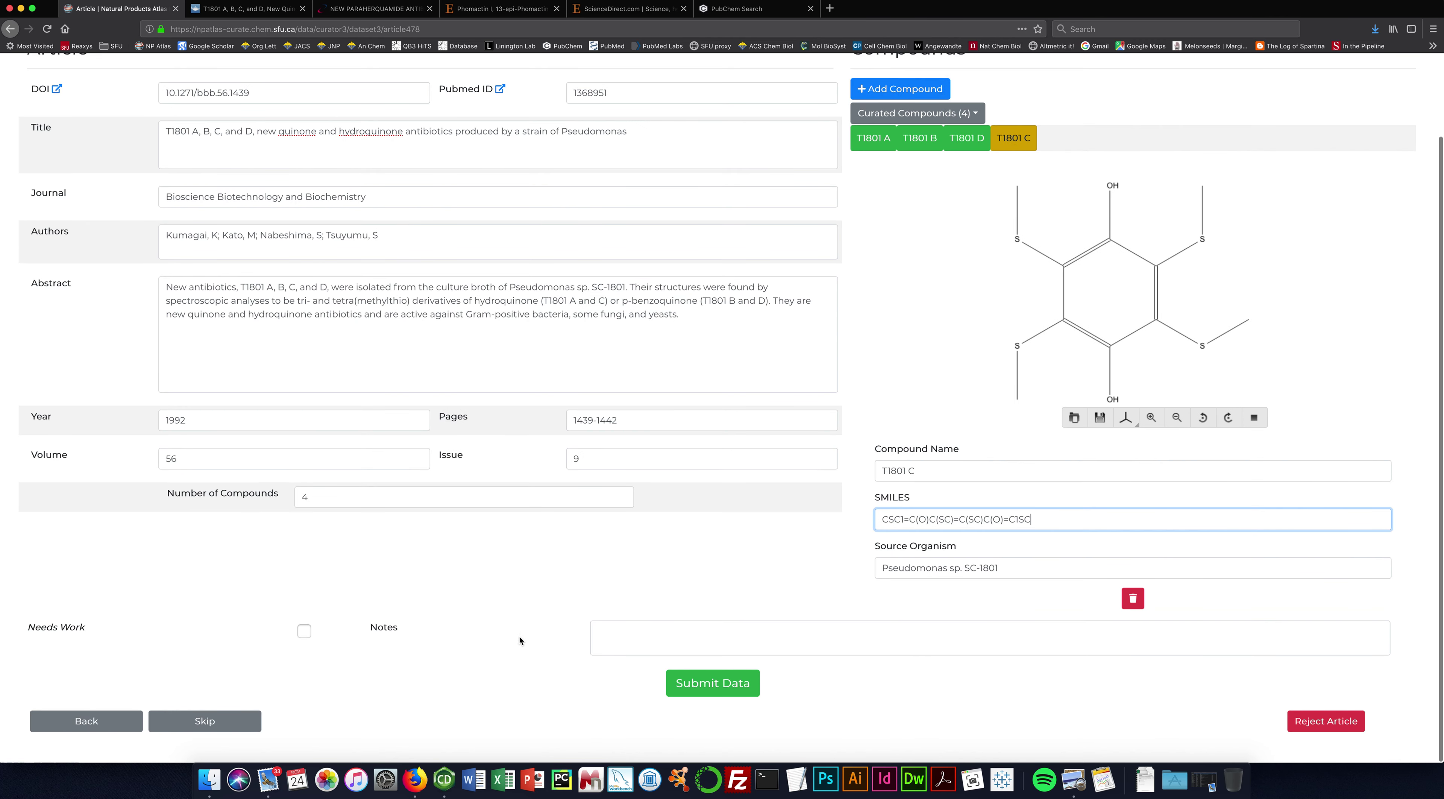
Submit the T1801 article record with its four curated compounds.
{"action": "left_click", "coordinate": [691, 683]}
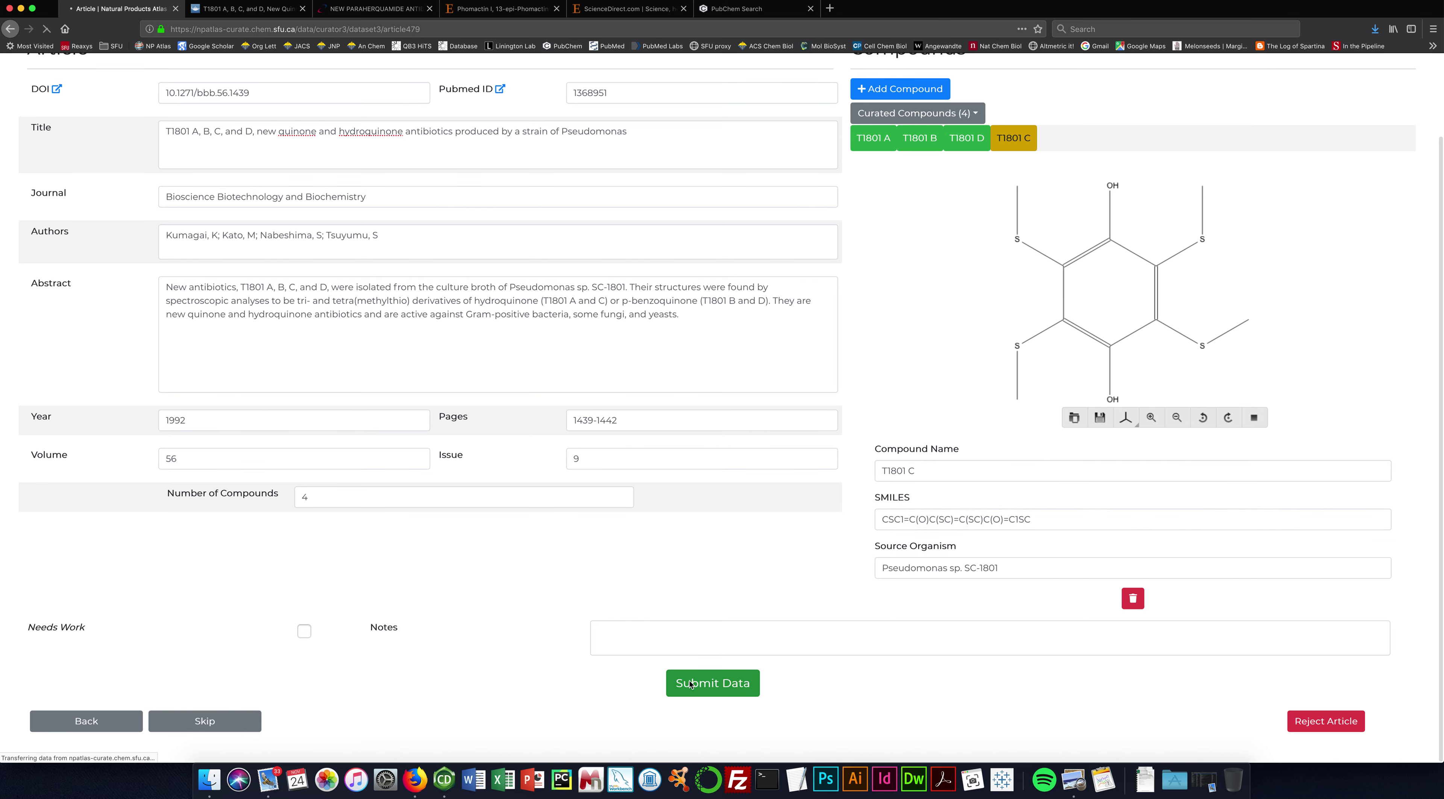